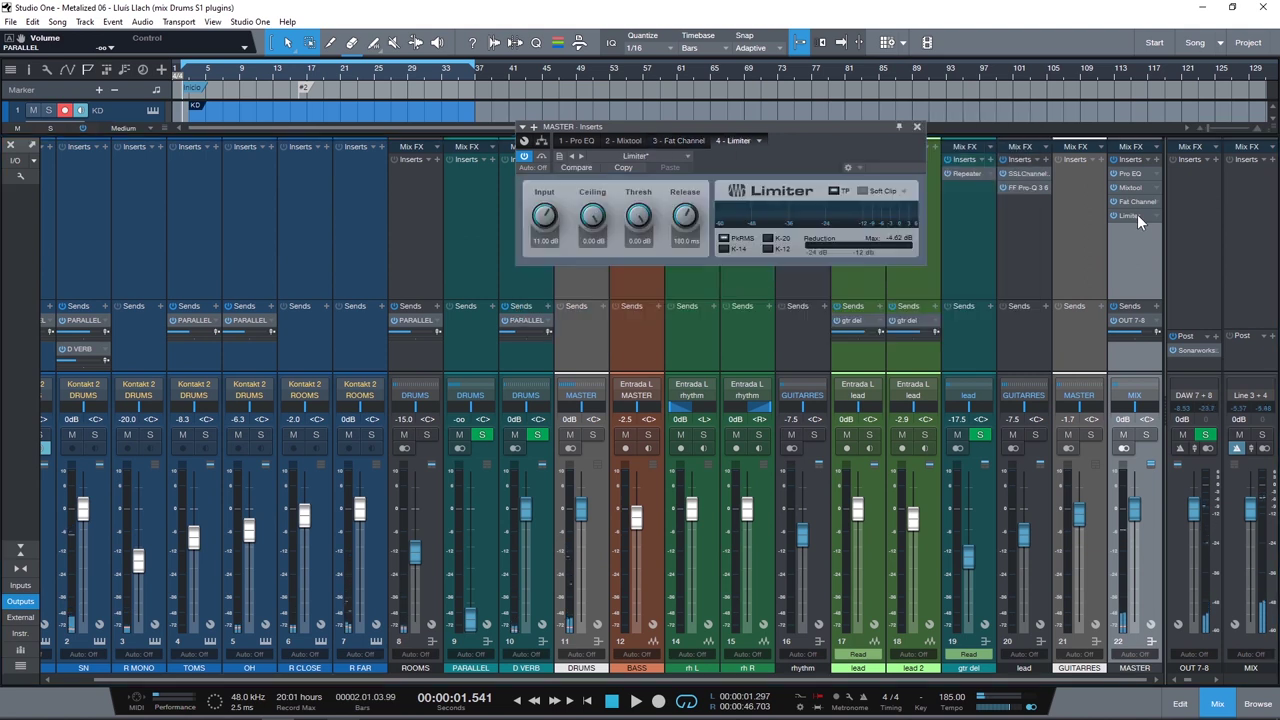
# Move the MASTER channel's plug-in window clear of the insert slots and compare the Limiter bypassed and active, resetting its maximum reduction reading
pyautogui.moveTo(796, 150); pyautogui.dragTo(792, 206)
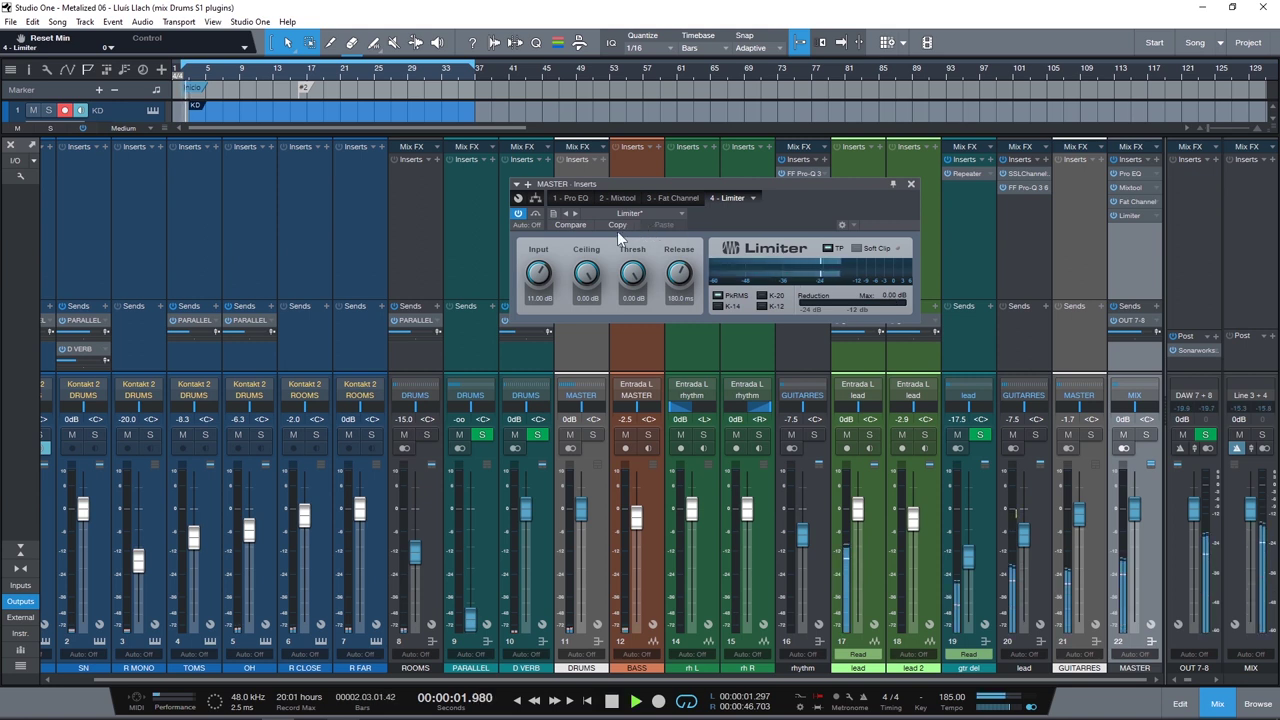
pyautogui.click(536, 216)
pyautogui.click(536, 216)
pyautogui.click(885, 296)
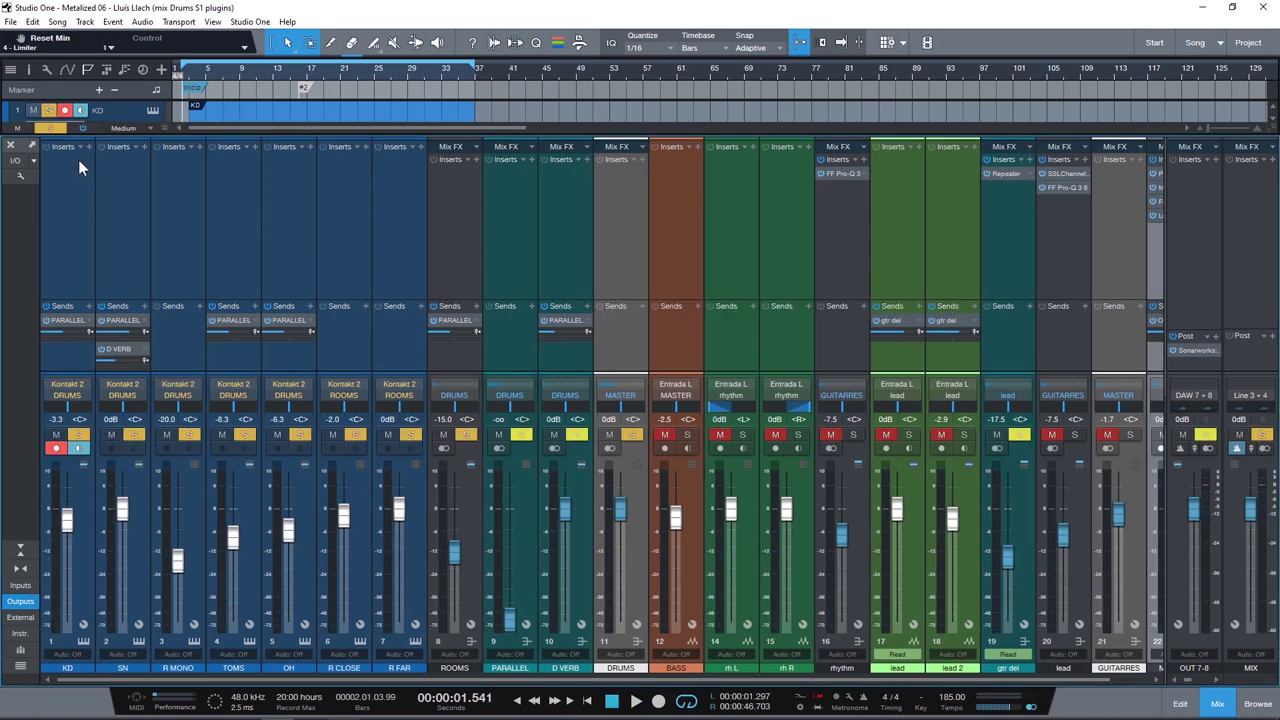
# Start playback, insert Pro EQ on the KD channel, and solo only that channel
pyautogui.press('space')
pyautogui.click(89, 147)
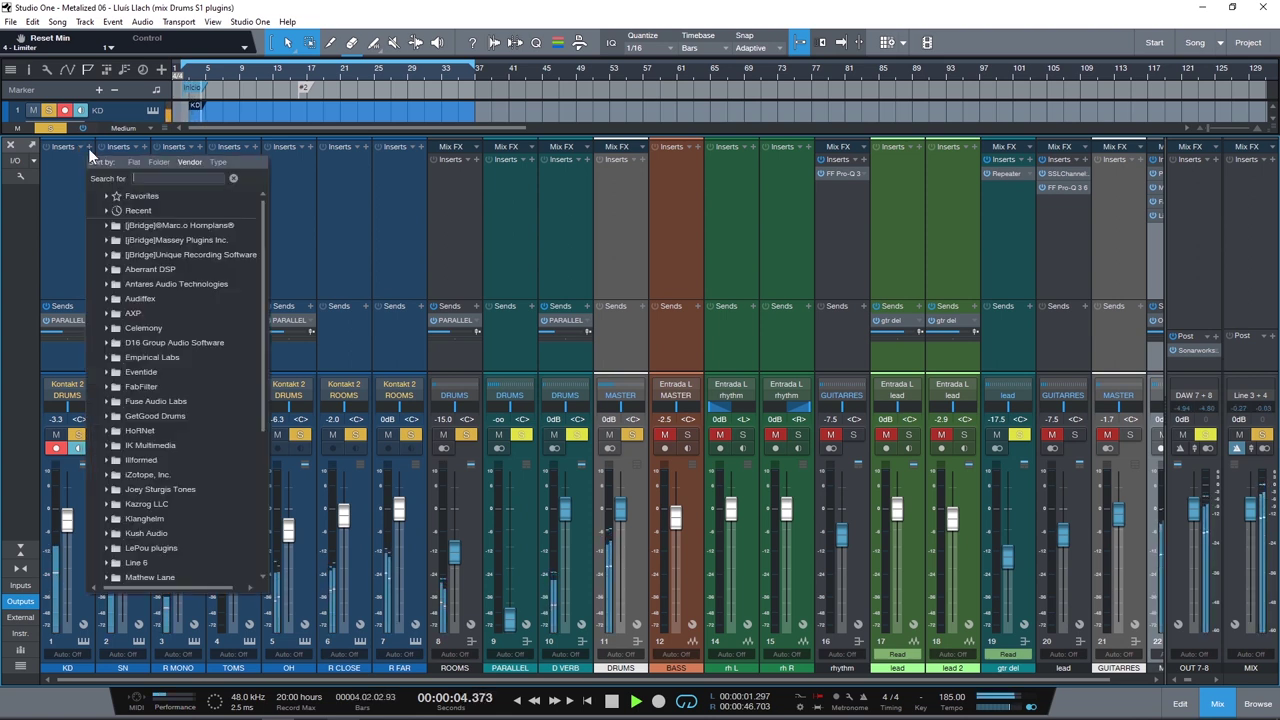
pyautogui.write('eq')
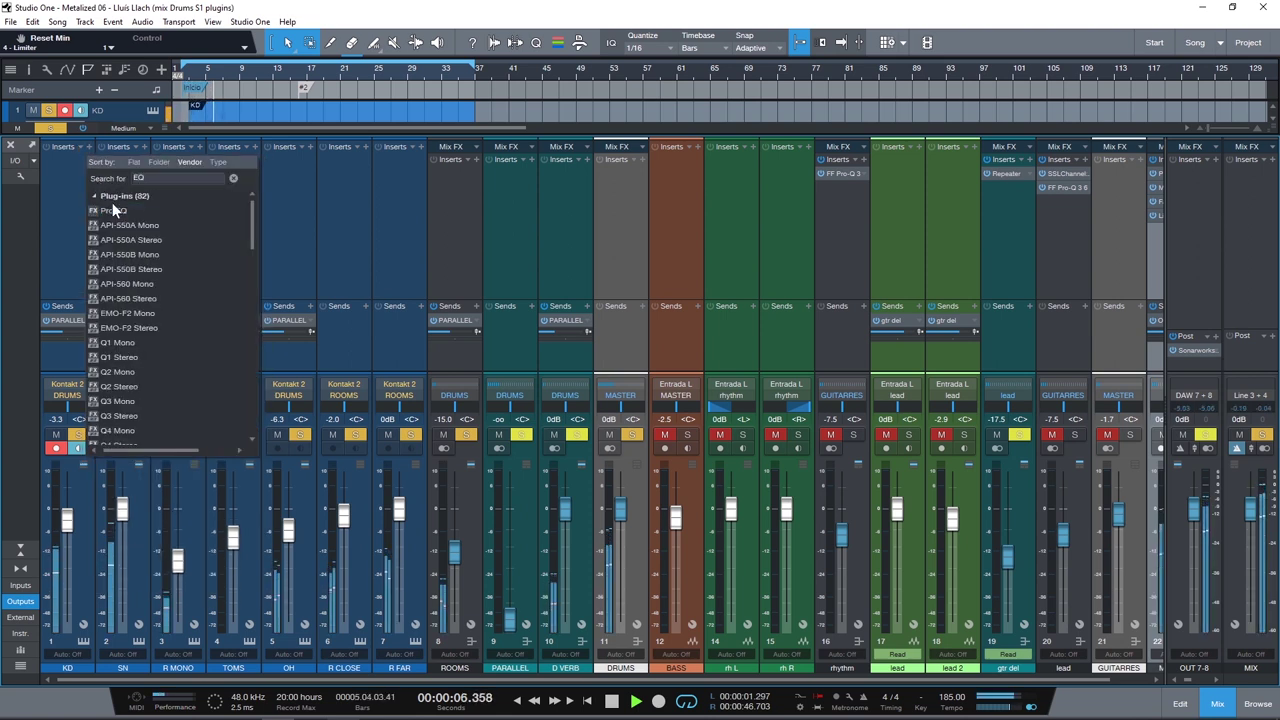
pyautogui.doubleClick(114, 210)
pyautogui.keyDown('alt'); pyautogui.click(79, 435); pyautogui.keyUp('alt')
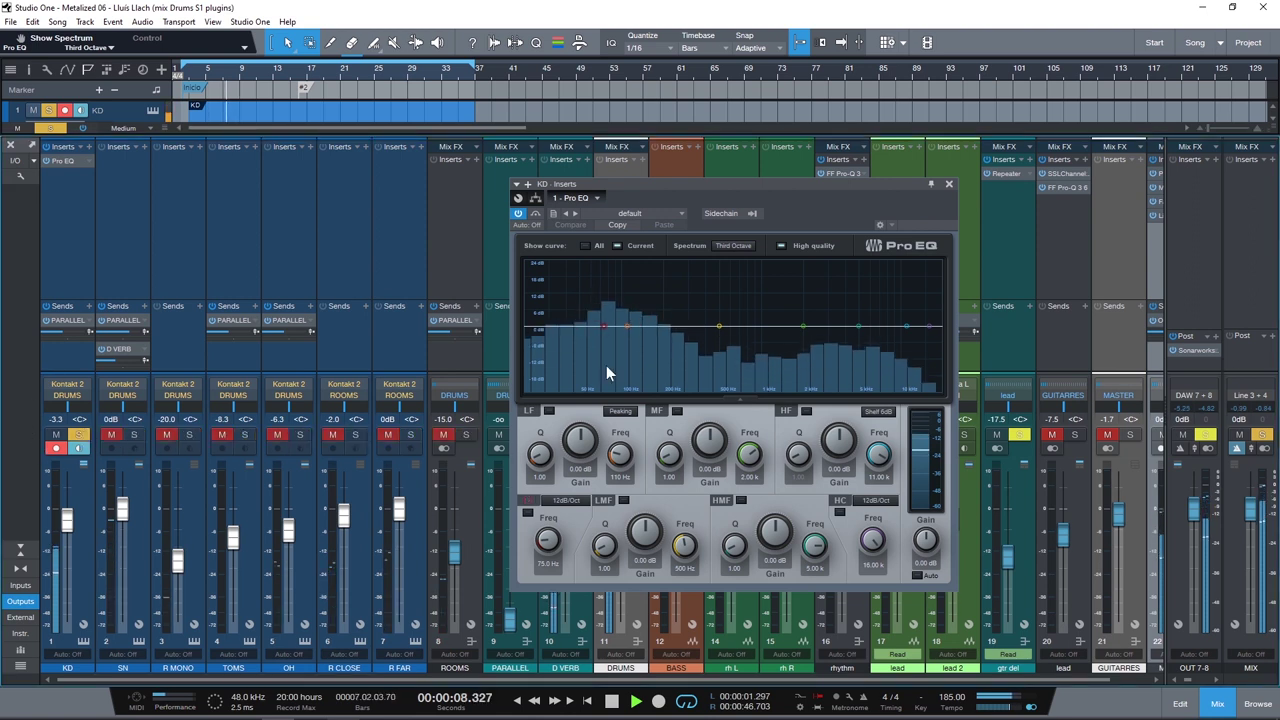
# On KD's Pro EQ, enable the low cut at 24dB/Oct and 52.1 Hz, and set the LF band to -10.82 dB at 274 Hz
pyautogui.click(527, 512)
pyautogui.click(566, 500)
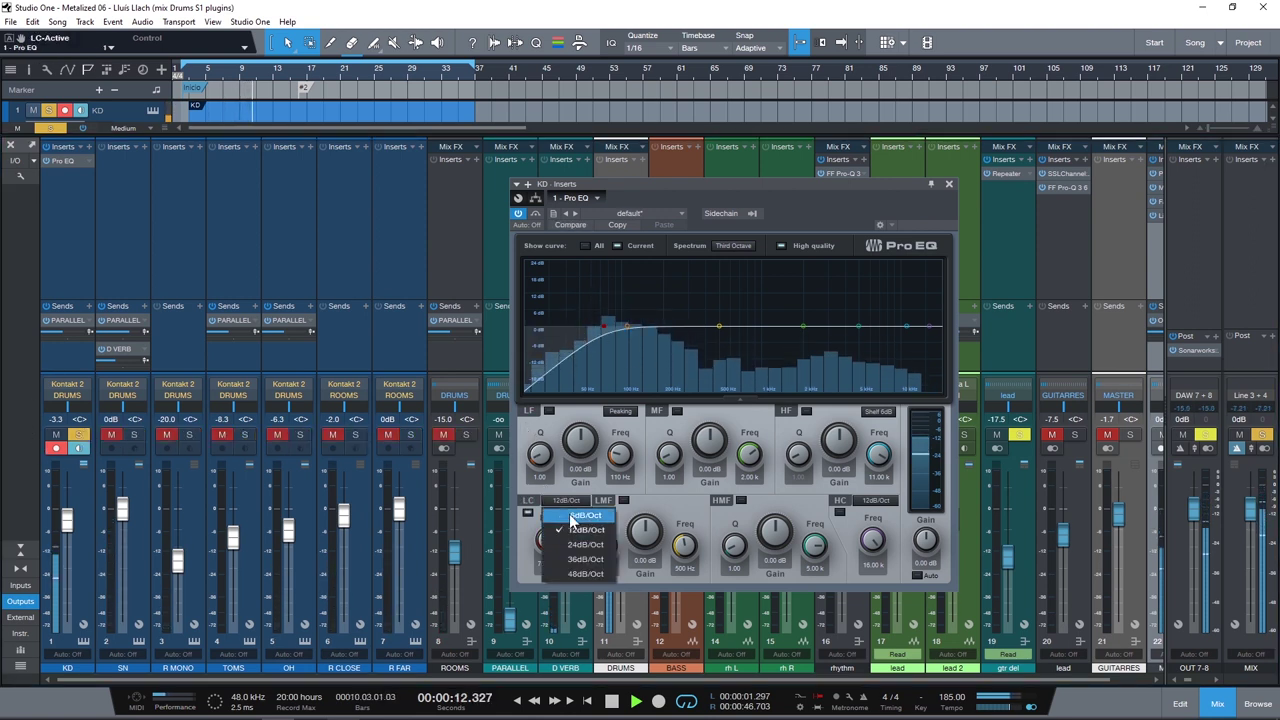
pyautogui.click(570, 545)
pyautogui.moveTo(604, 327); pyautogui.dragTo(685, 365)
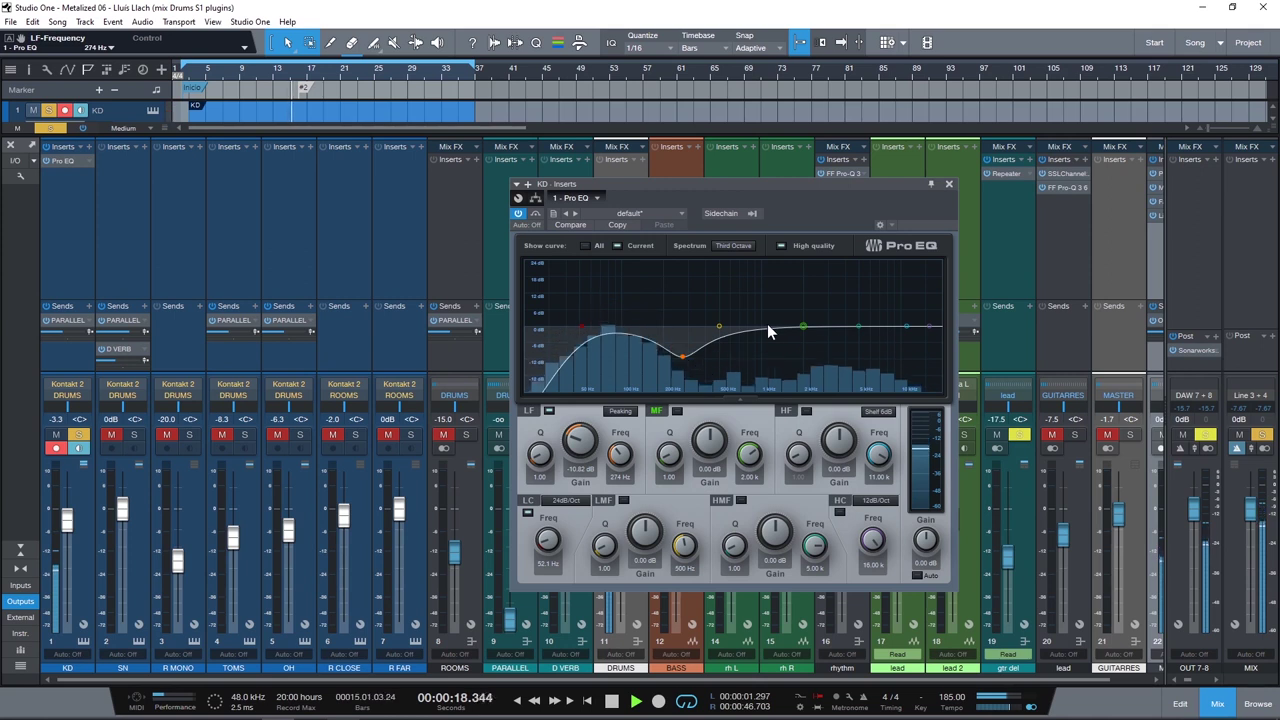
# Set KD's MF band to -5.35 dB at 940 Hz and its HMF band to 2.59 dB at 7.11 kHz with Q 0.40
pyautogui.moveTo(801, 323); pyautogui.dragTo(760, 348)
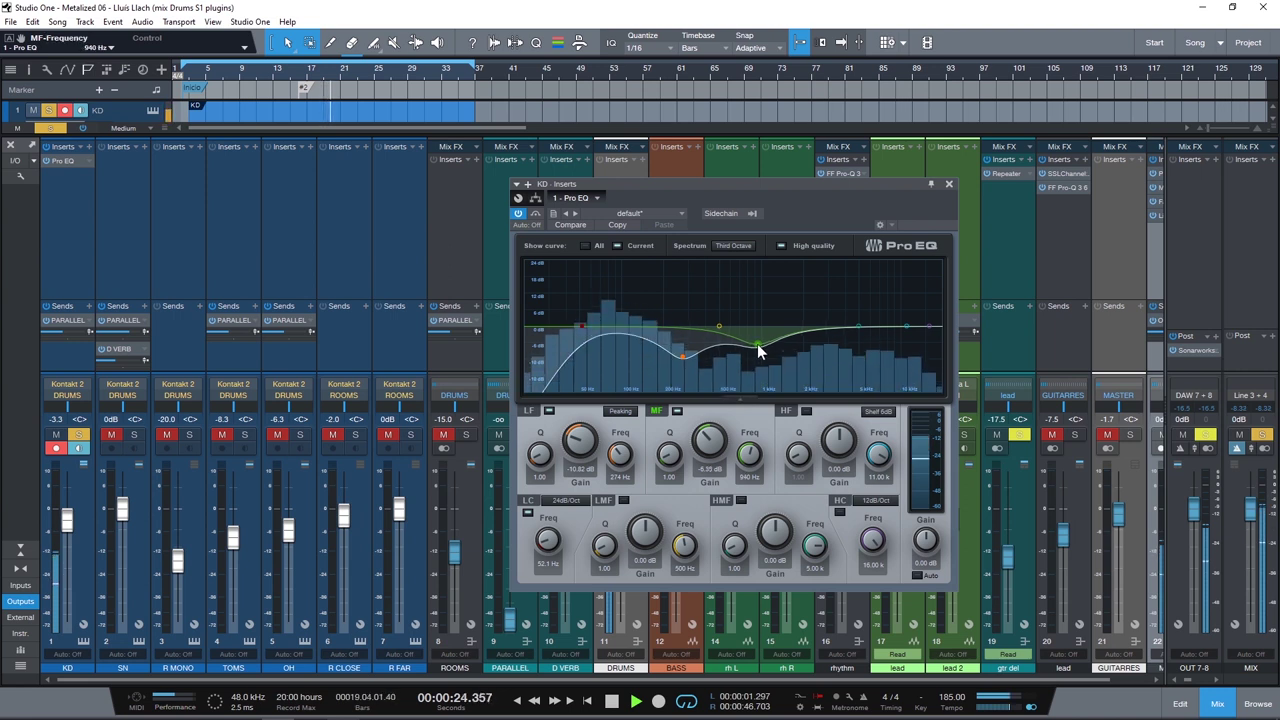
pyautogui.moveTo(858, 323)
pyautogui.mouseDown()
pyautogui.moveTo(845, 316)
pyautogui.moveTo(898, 313)
pyautogui.moveTo(881, 314)
pyautogui.mouseUp()
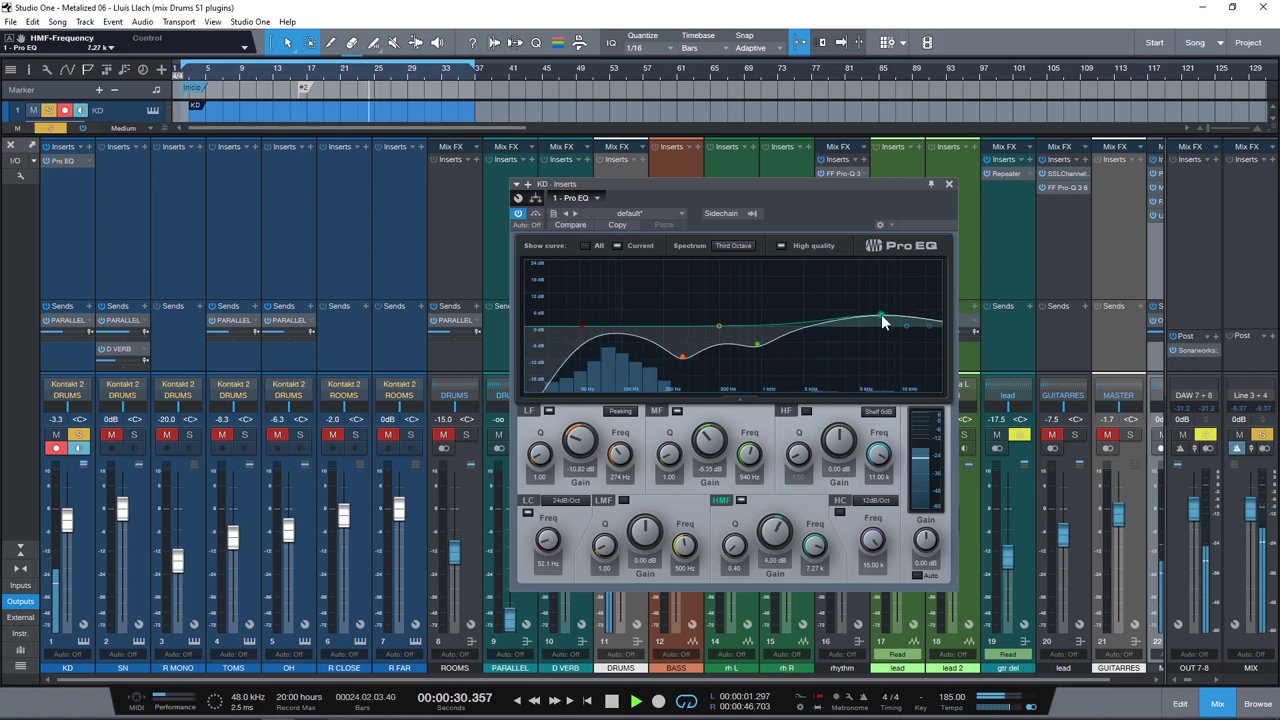
pyautogui.moveTo(880, 314); pyautogui.dragTo(880, 318)
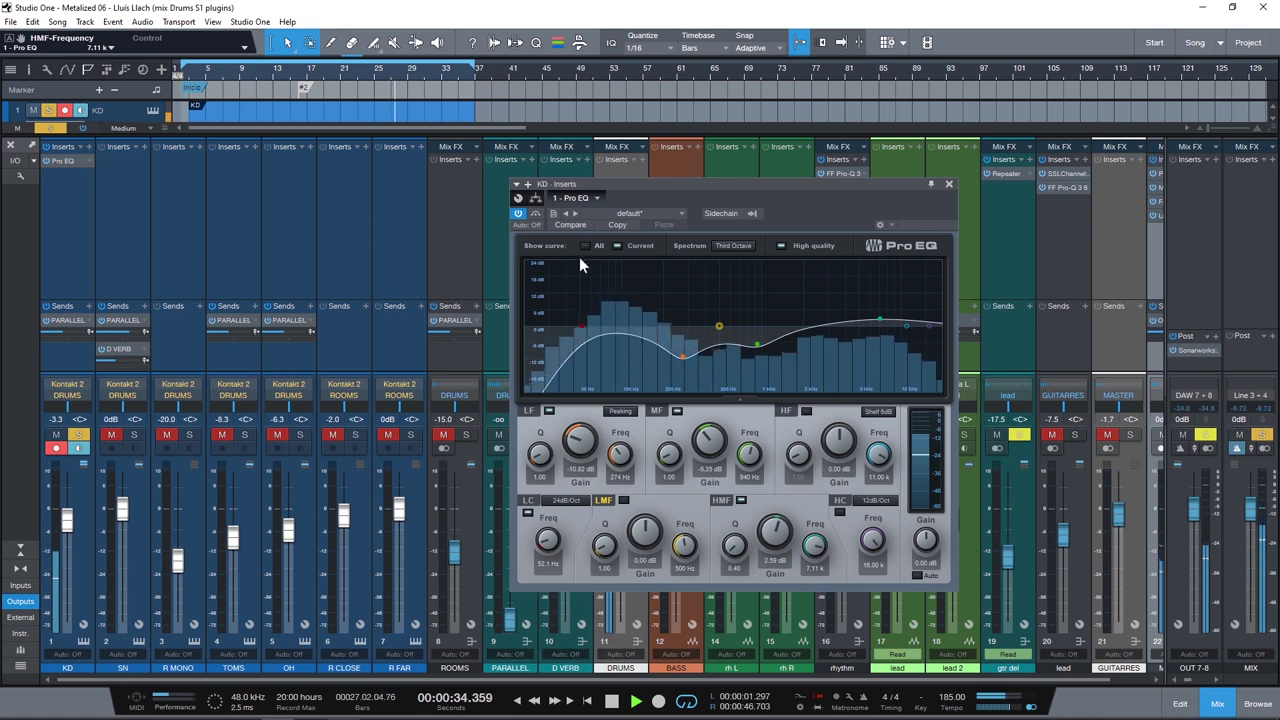
# Compare KD's sound with and without the EQ, and set the LF band to -12.94 dB at 280 Hz
pyautogui.click(535, 213)
pyautogui.click(535, 213)
pyautogui.moveTo(689, 358); pyautogui.dragTo(686, 366)
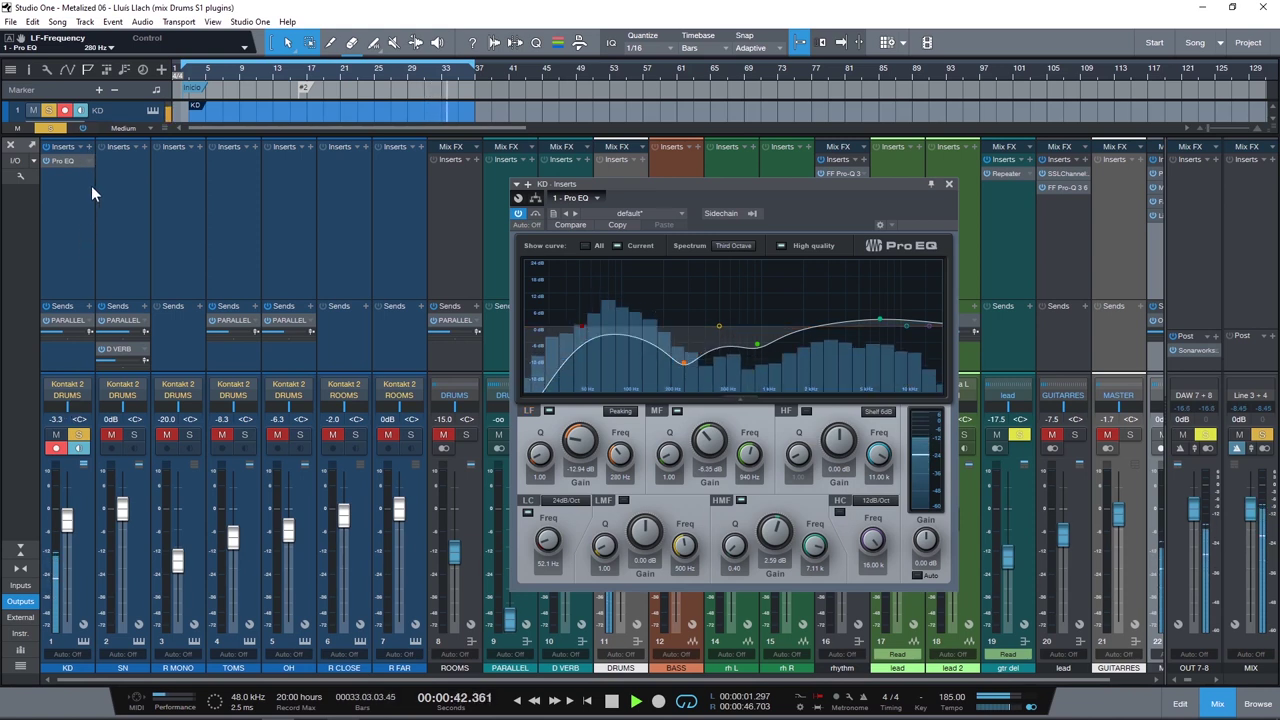
pyautogui.click(950, 185)
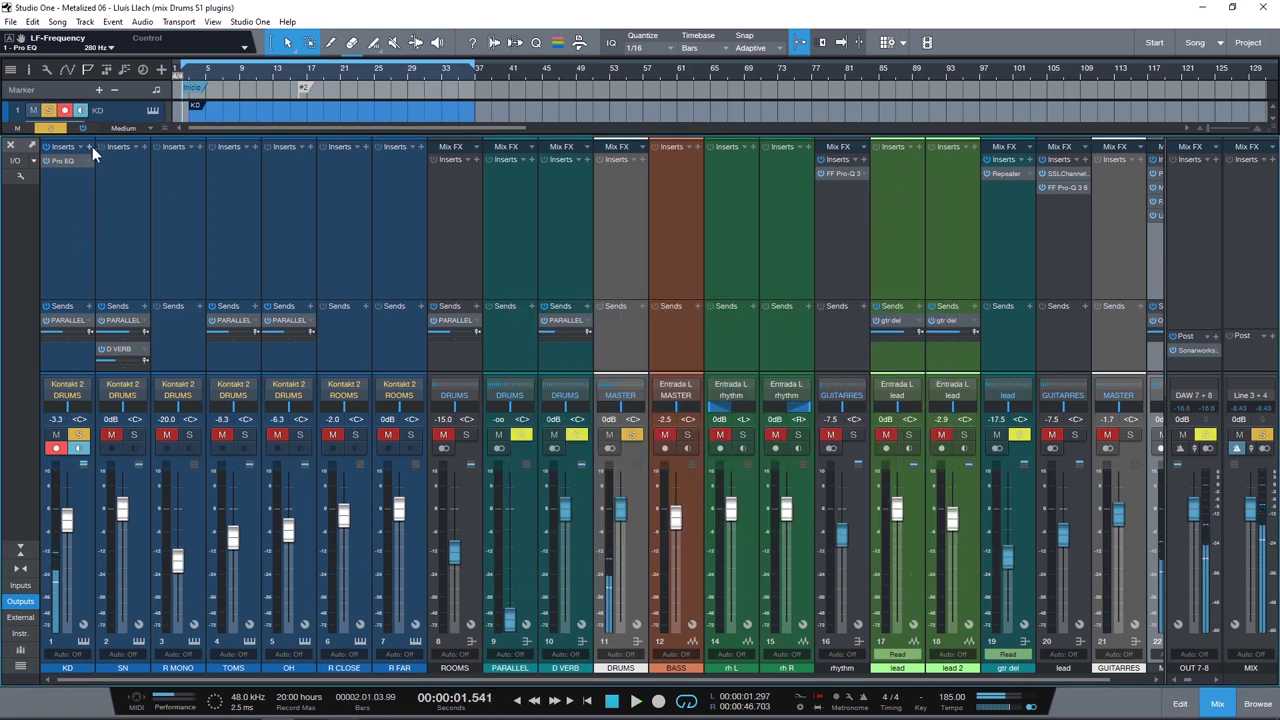
# Insert Fat Channel on KD and enable its compressor with threshold about -29.7 dB, ratio 3.5:1, attack 131 ms and release 2.64 ms
pyautogui.click(91, 147)
pyautogui.write('FAT')
pyautogui.doubleClick(134, 211)
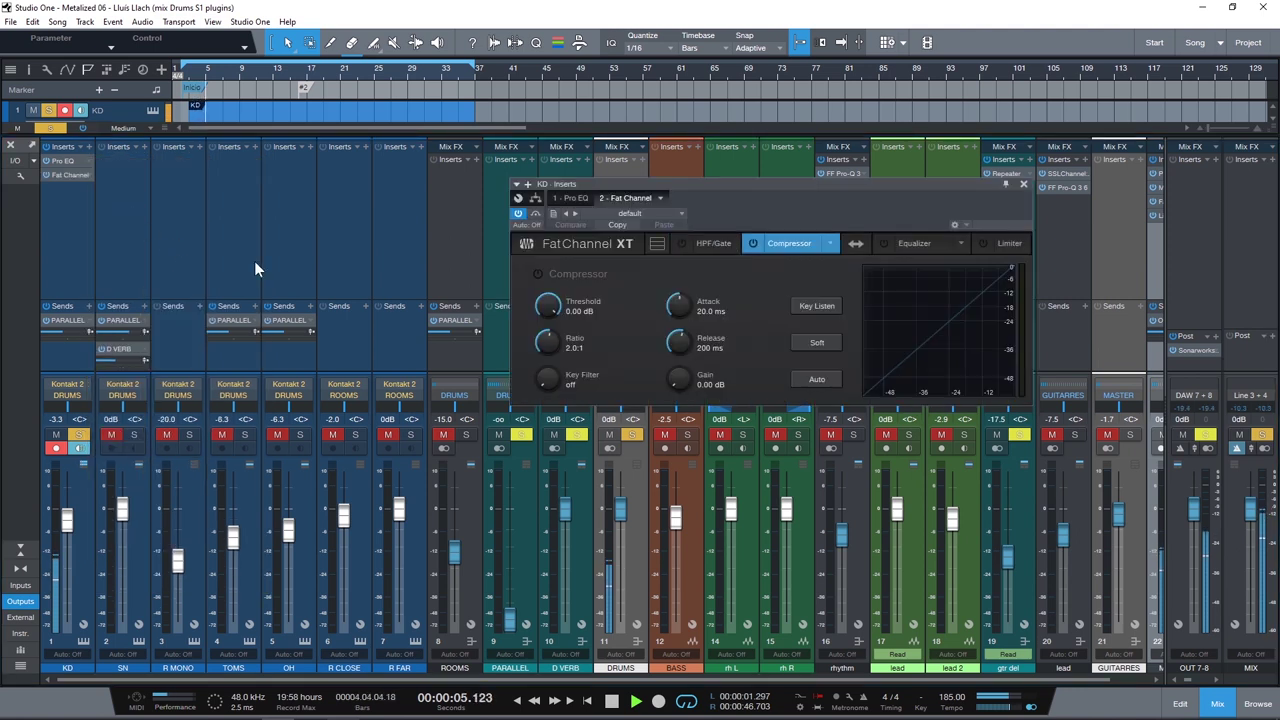
pyautogui.click(538, 273)
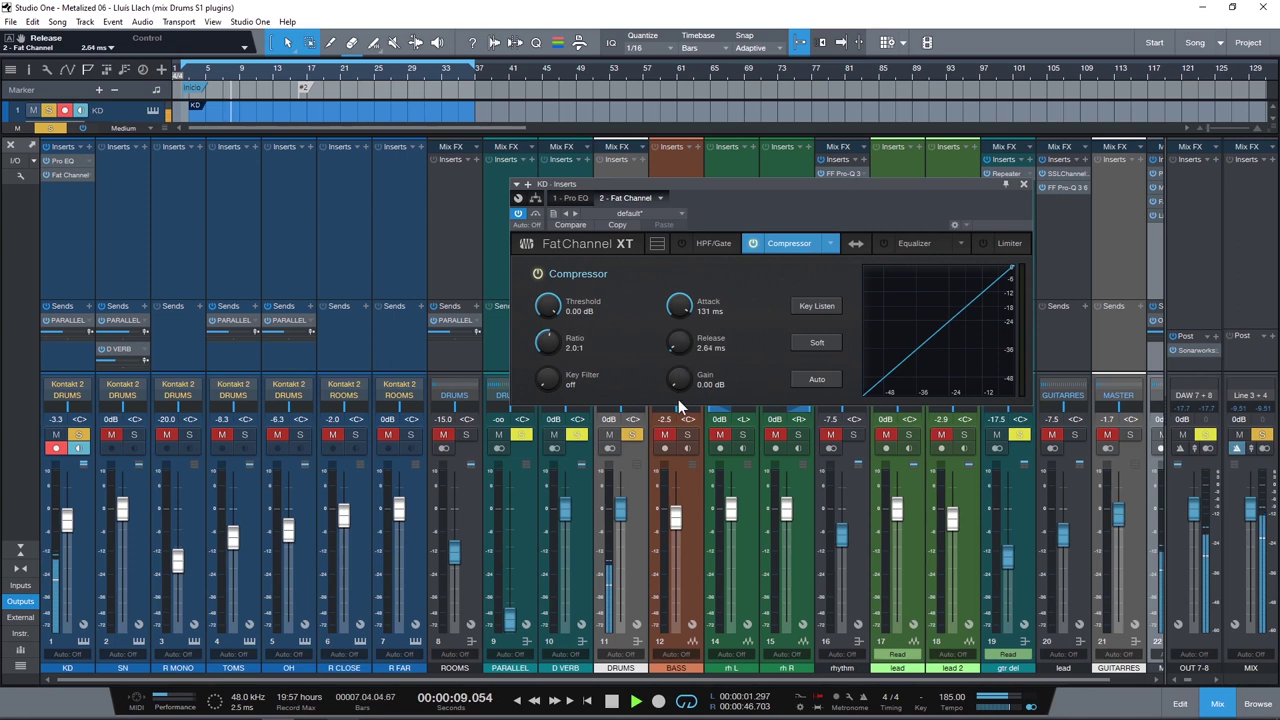
pyautogui.moveTo(553, 310); pyautogui.dragTo(559, 377)
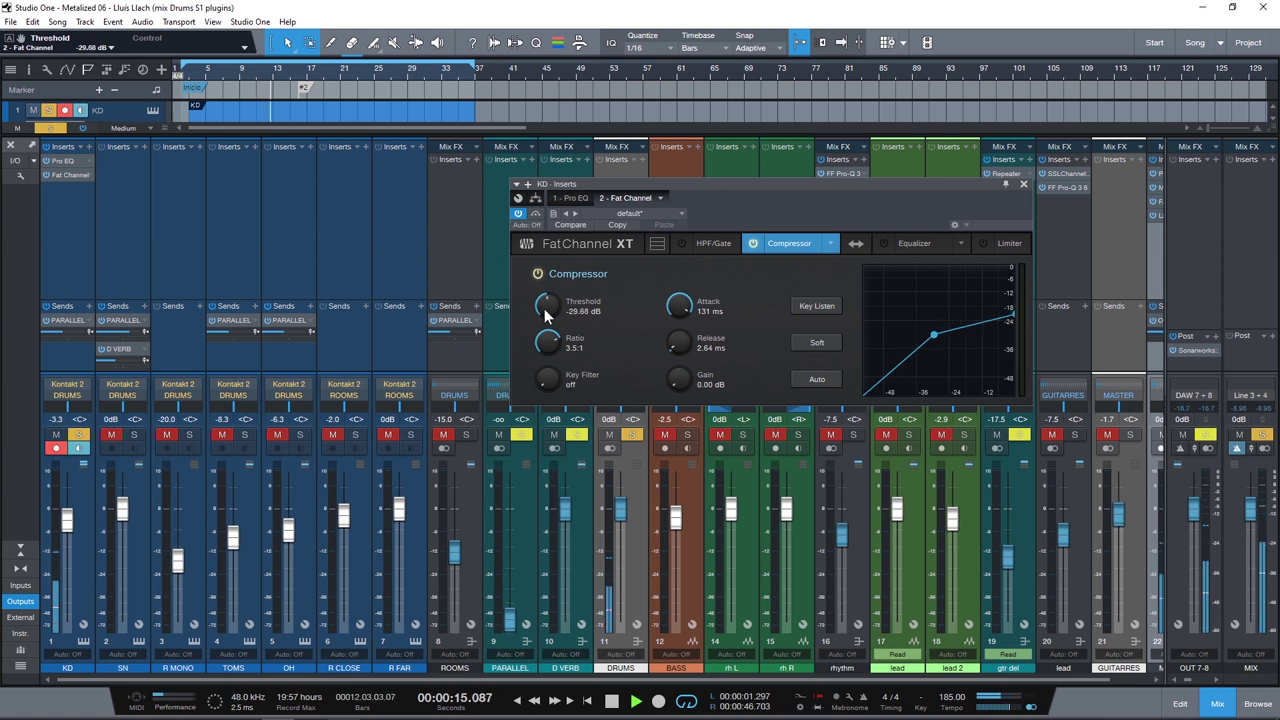
# Split KD's signal after Pro EQ with Fat Channel on the second branch, setting the branch levels to -4.2 dB and +1.7 dB
pyautogui.click(535, 199)
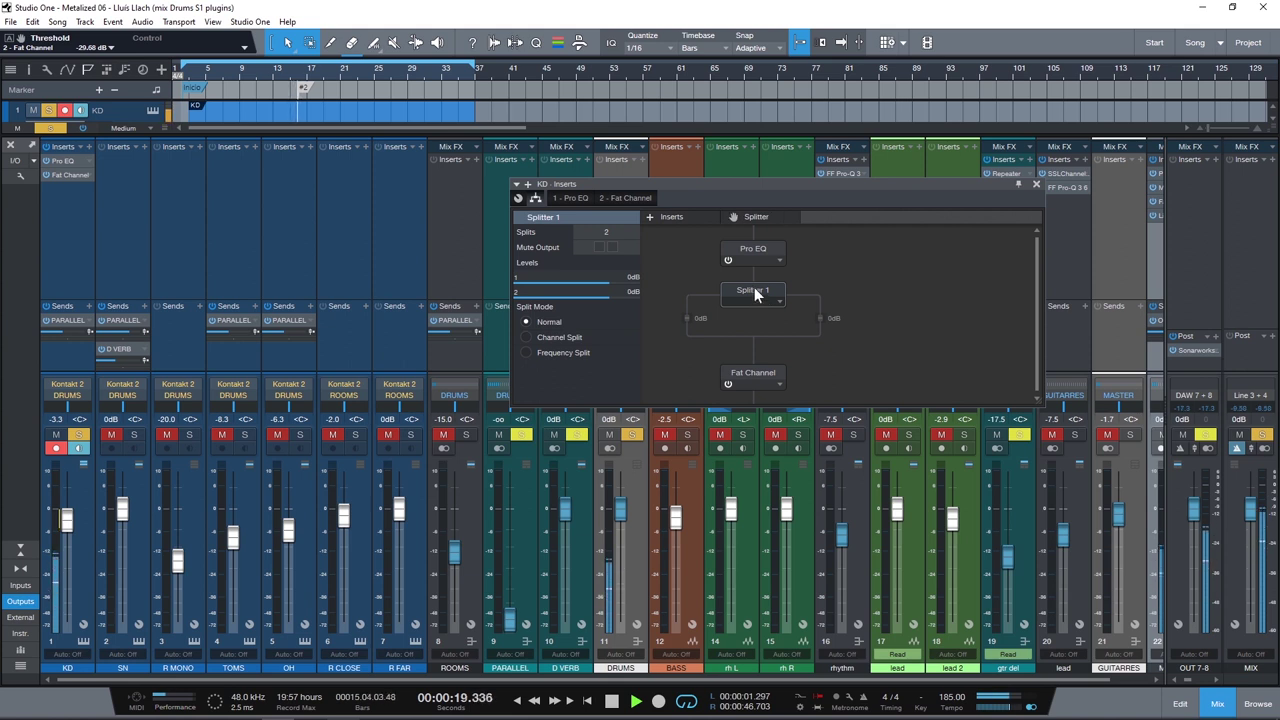
pyautogui.moveTo(764, 372); pyautogui.dragTo(822, 323)
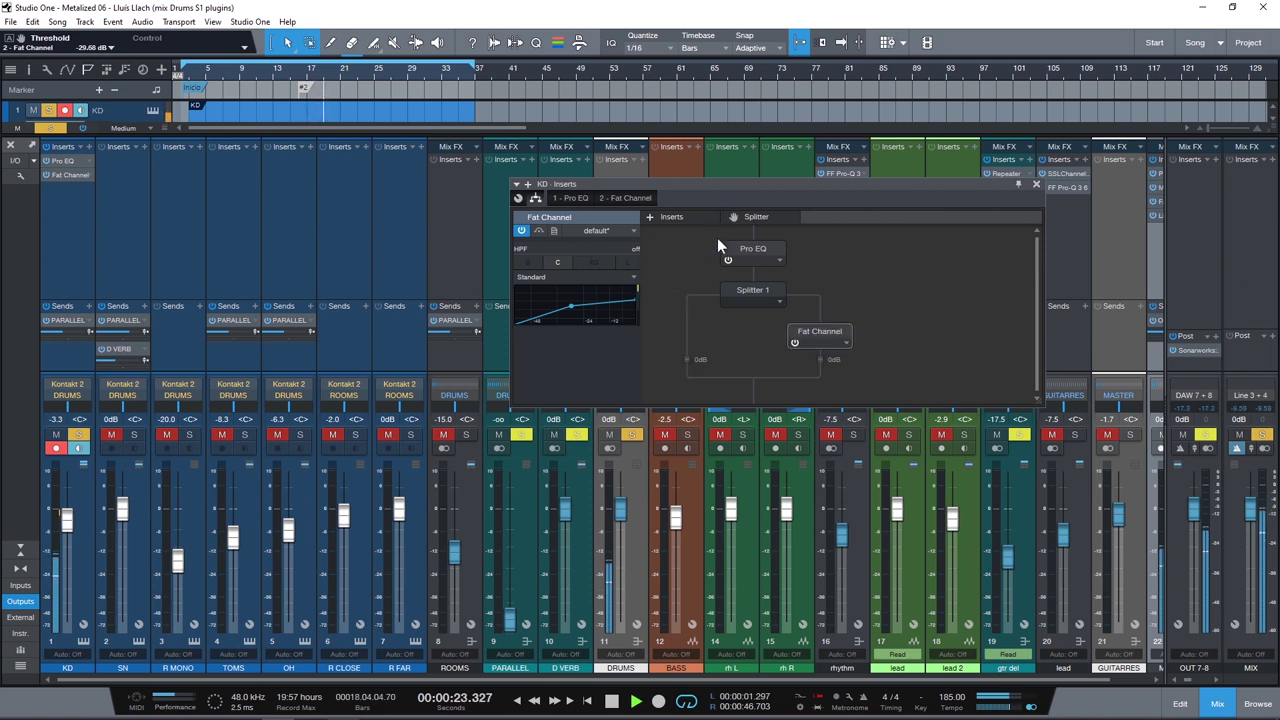
pyautogui.click(763, 291)
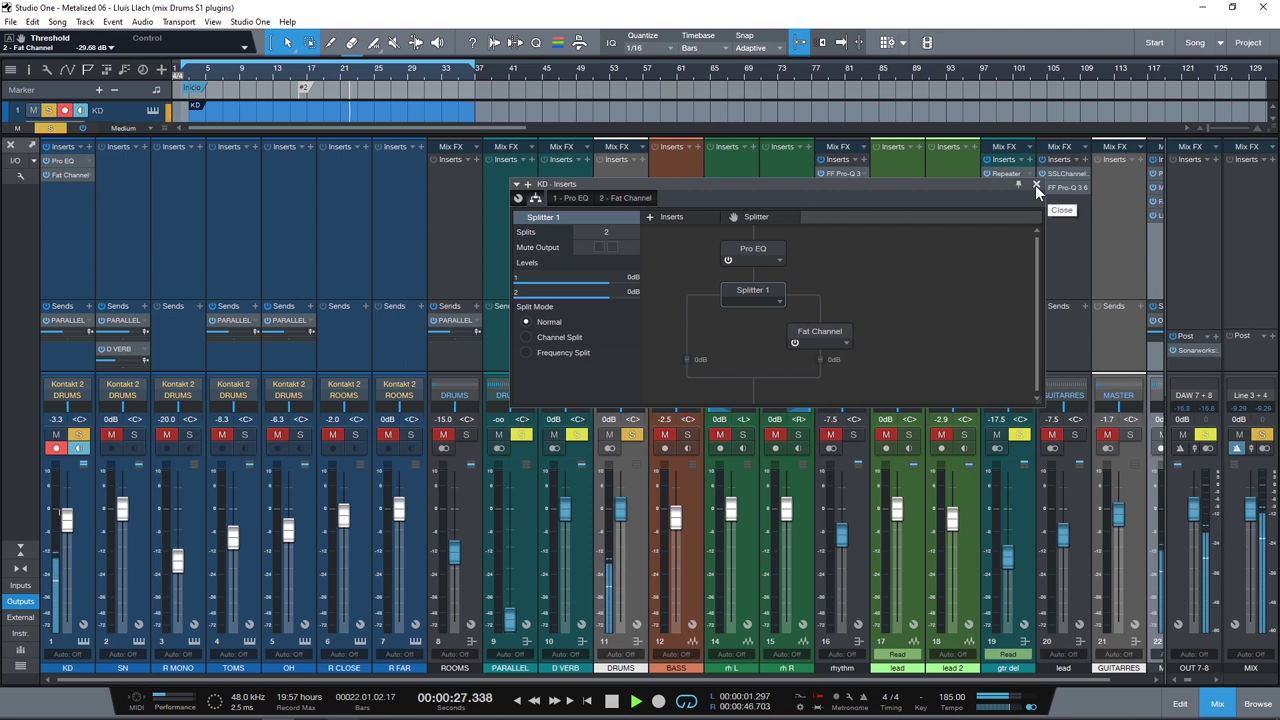
pyautogui.moveTo(607, 282)
pyautogui.mouseDown()
pyautogui.moveTo(603, 298)
pyautogui.moveTo(592, 273)
pyautogui.mouseUp()
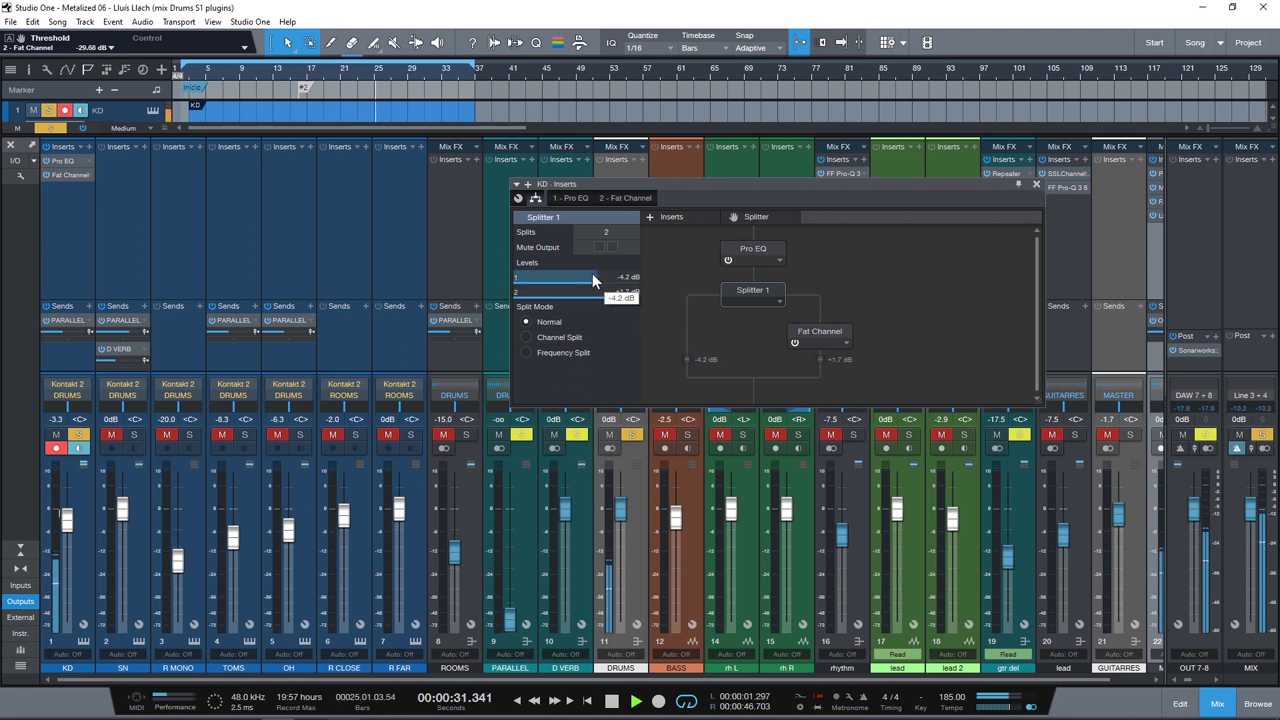
pyautogui.click(1036, 183)
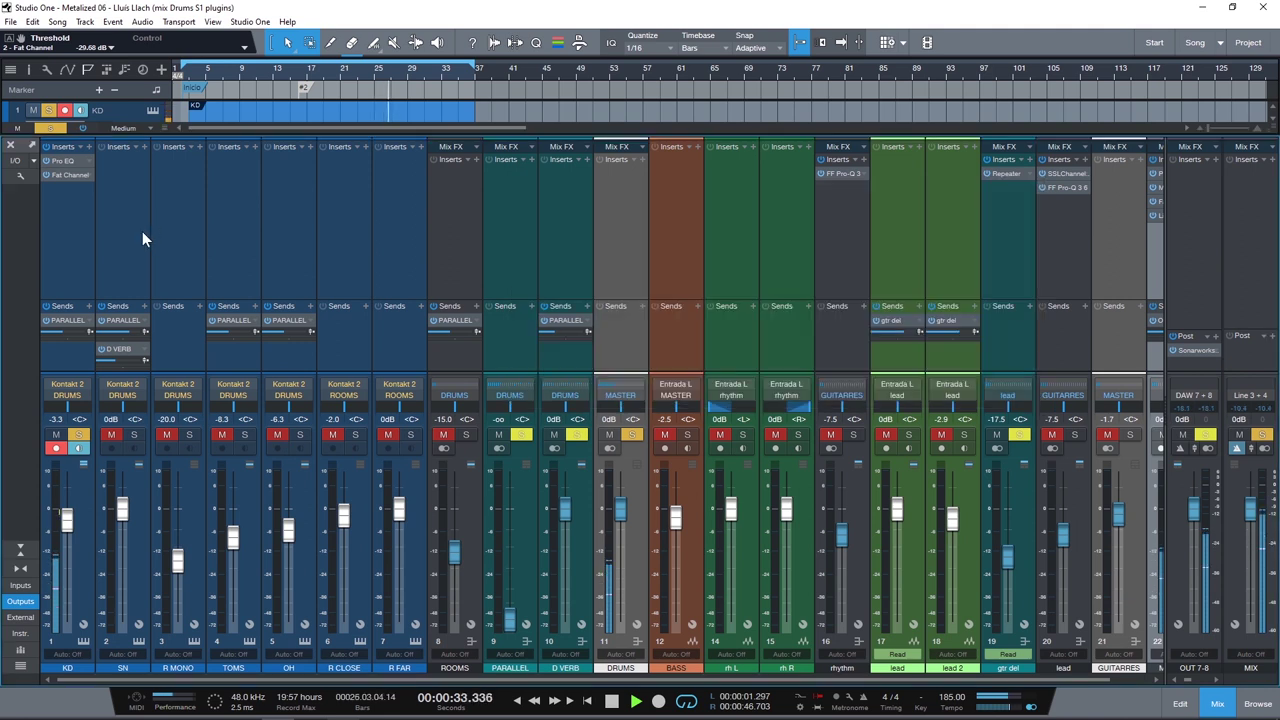
# Play the soloed drum mix and insert Pro EQ on the SN channel
pyautogui.press('space')
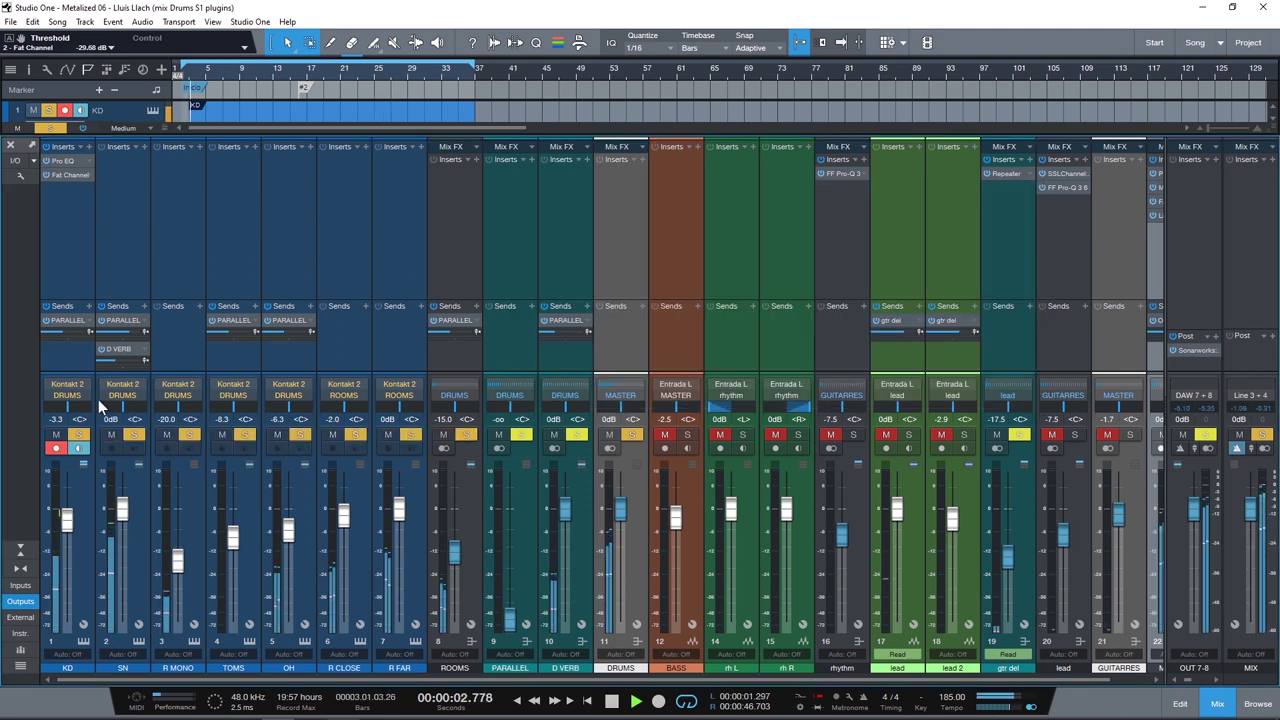
pyautogui.click(131, 435)
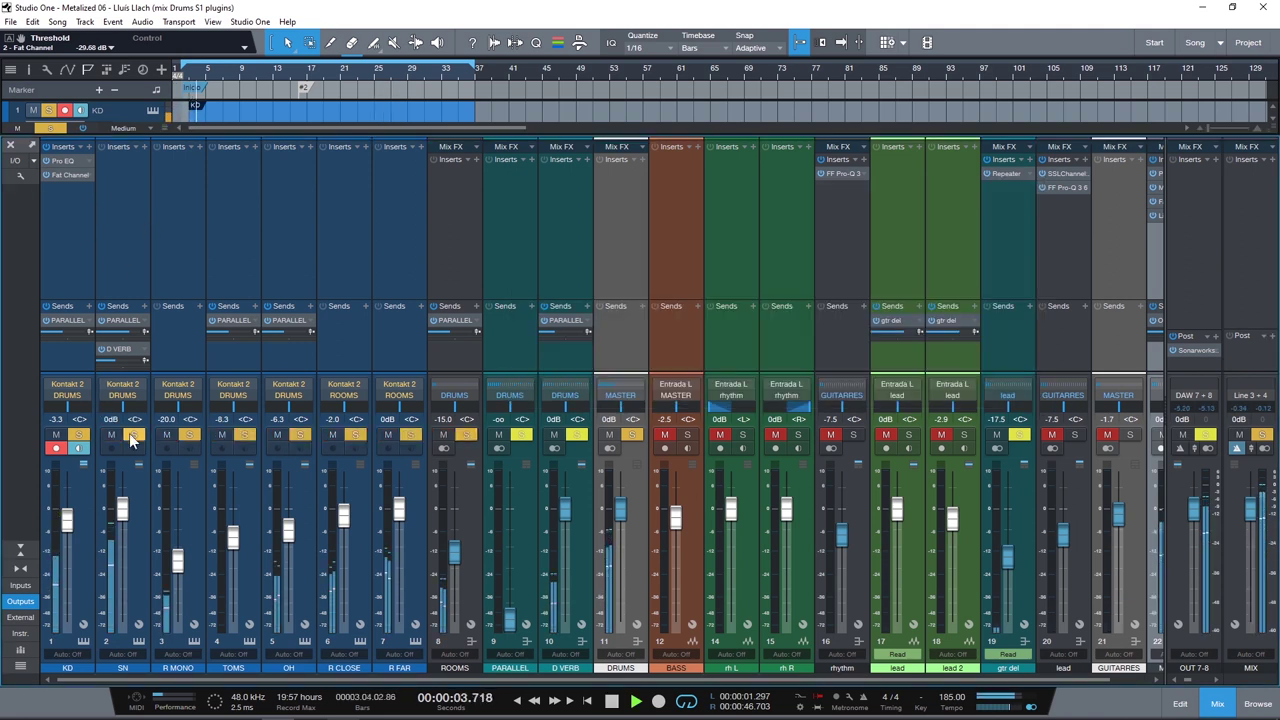
pyautogui.click(143, 147)
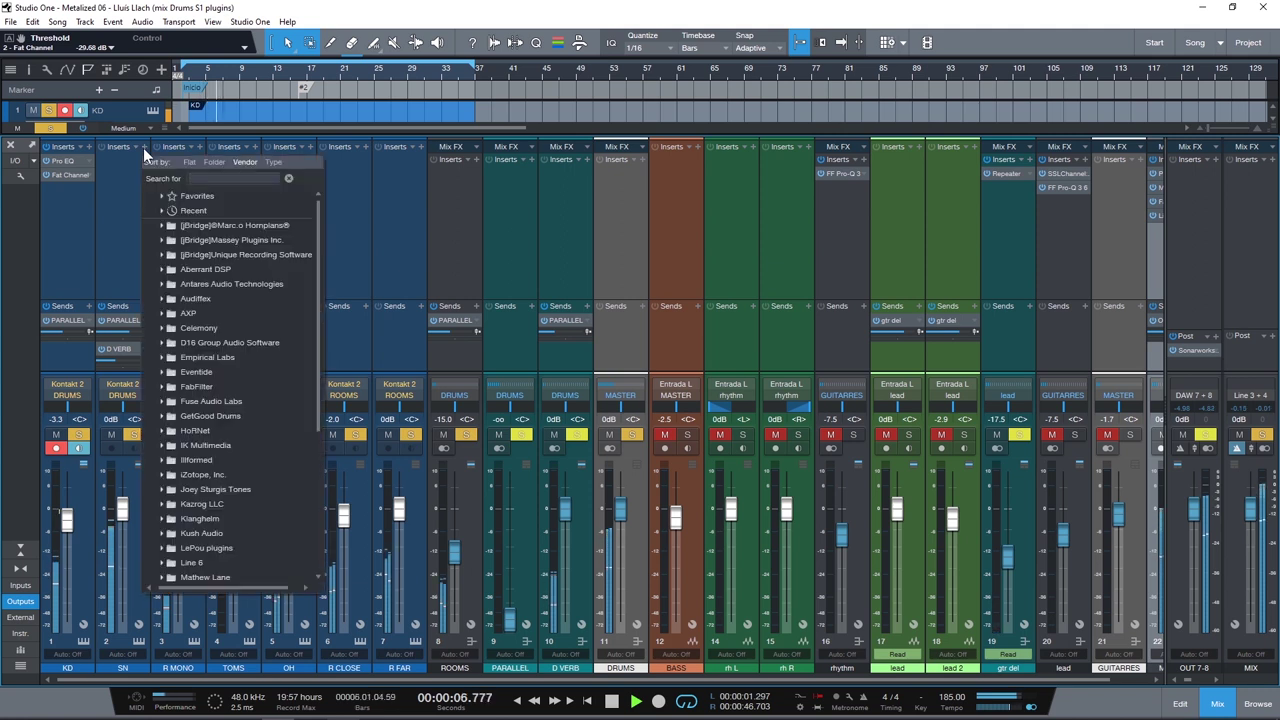
pyautogui.write('eq')
pyautogui.doubleClick(172, 212)
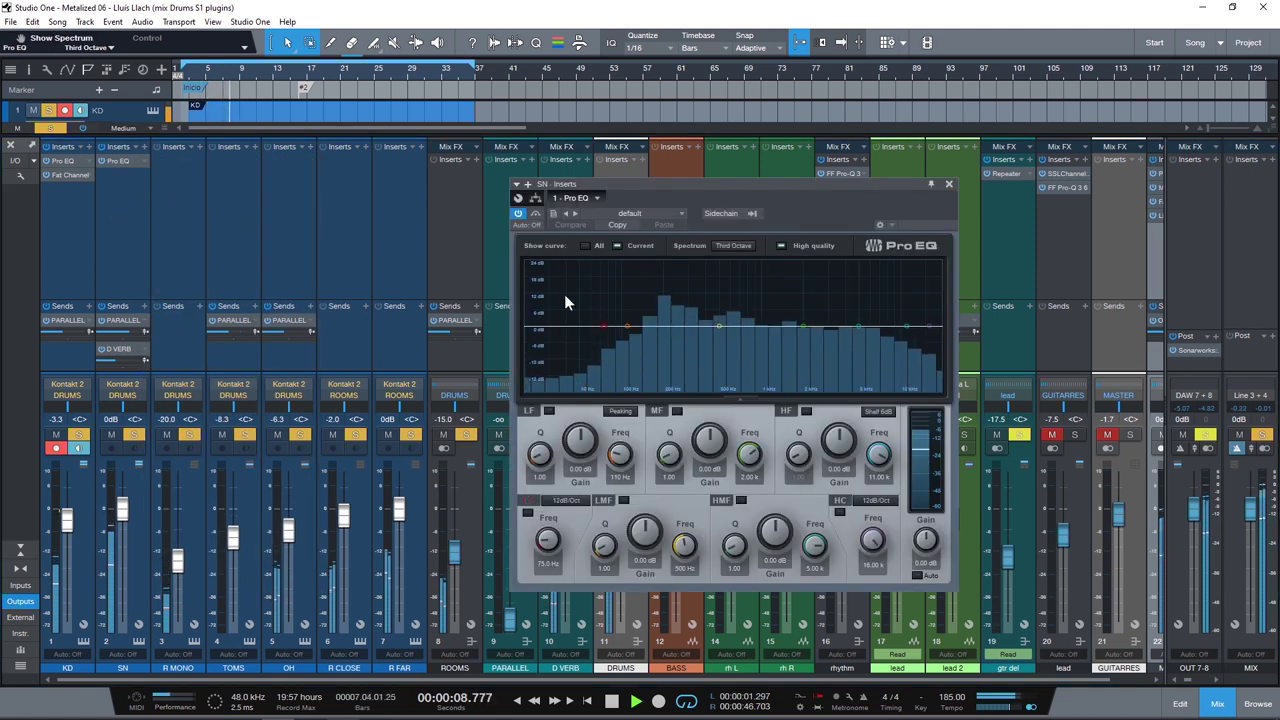
# On SN's Pro EQ, enable the low cut at 24dB/Oct and about 88 Hz, and set the LMF band to -8.94 dB at 491 Hz
pyautogui.click(528, 511)
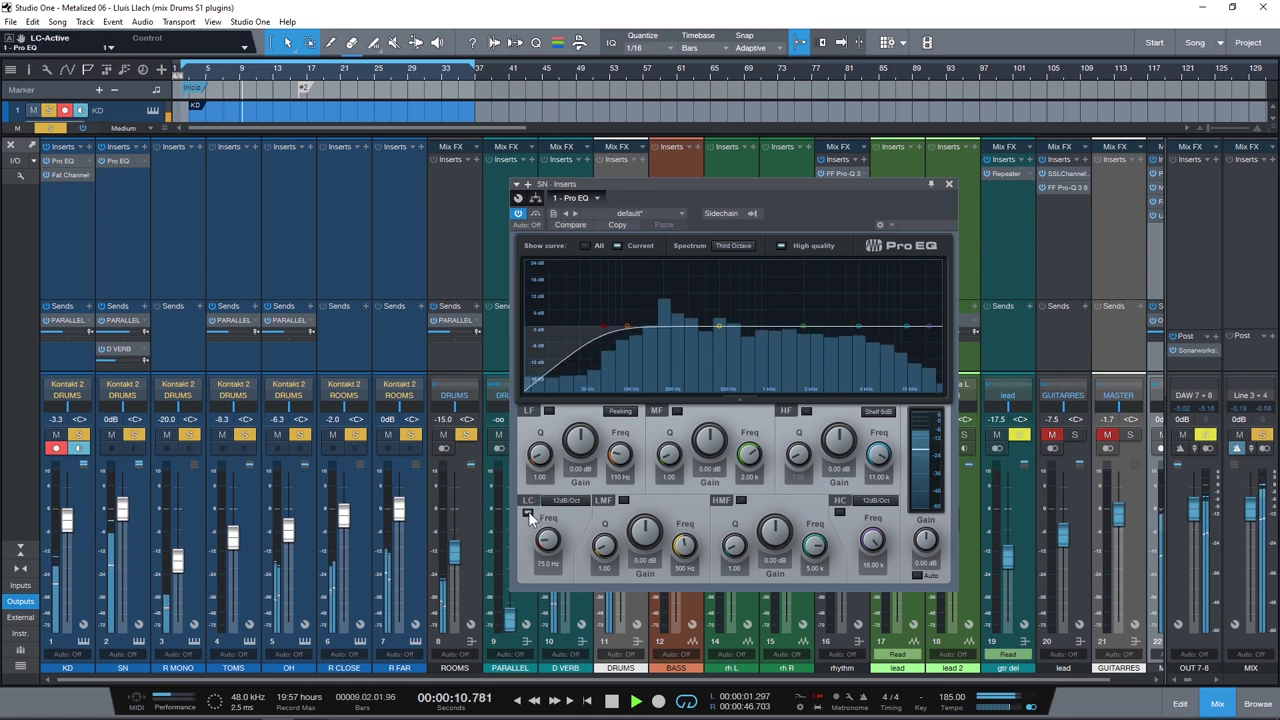
pyautogui.click(560, 500)
pyautogui.click(578, 545)
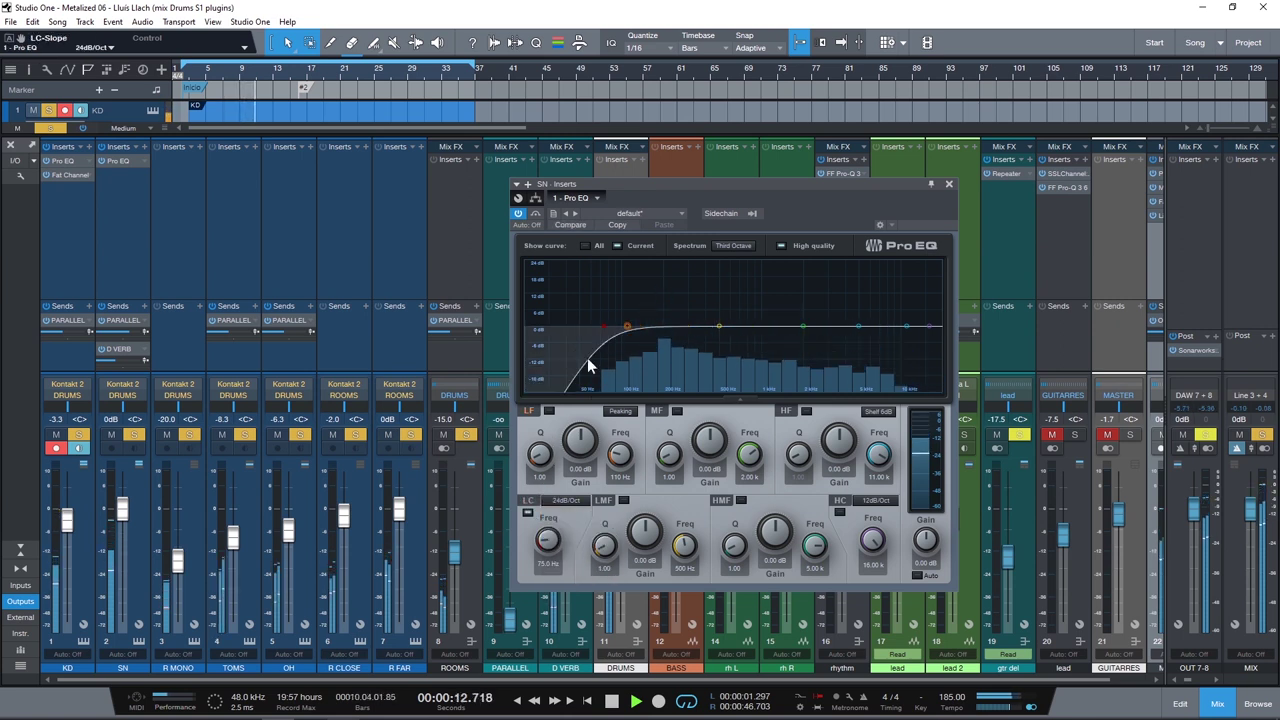
pyautogui.moveTo(723, 332); pyautogui.dragTo(720, 358)
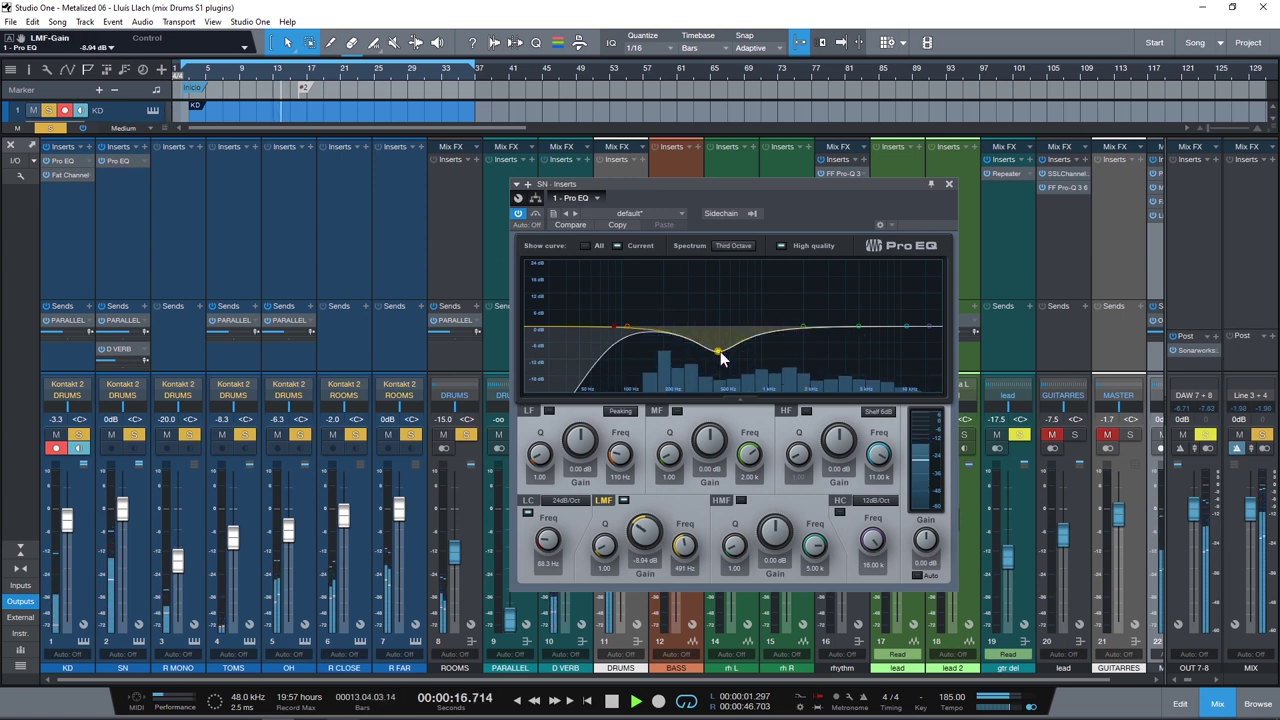
# Set SN's MF band to -3.06 dB at 1.70 kHz and its HMF band to 3.29 dB at 7.19 kHz with Q 1.00
pyautogui.moveTo(803, 326)
pyautogui.mouseDown()
pyautogui.moveTo(800, 298)
pyautogui.moveTo(794, 334)
pyautogui.mouseUp()
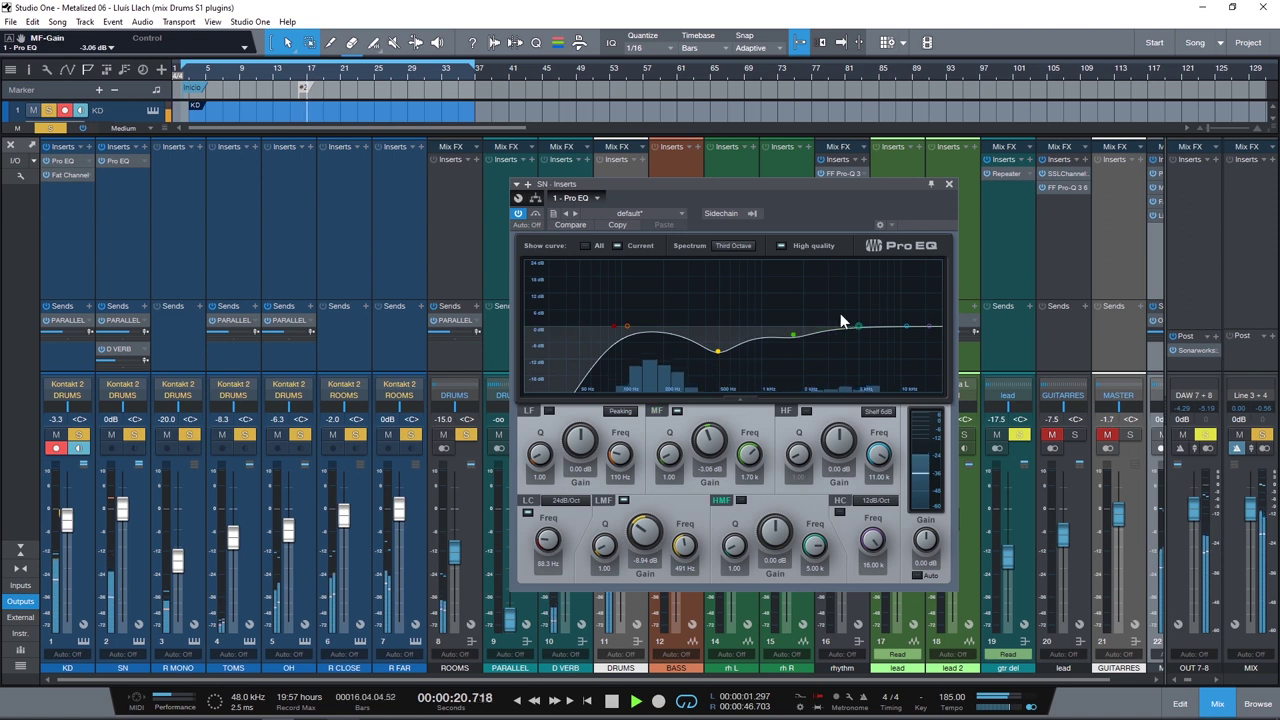
pyautogui.moveTo(857, 326); pyautogui.dragTo(879, 320)
pyautogui.scroll(4, 887, 323)
pyautogui.scroll(-8, 878, 321)
pyautogui.scroll(5, 876, 317)
pyautogui.scroll(-3, 876, 317)
pyautogui.moveTo(876, 317); pyautogui.dragTo(880, 320)
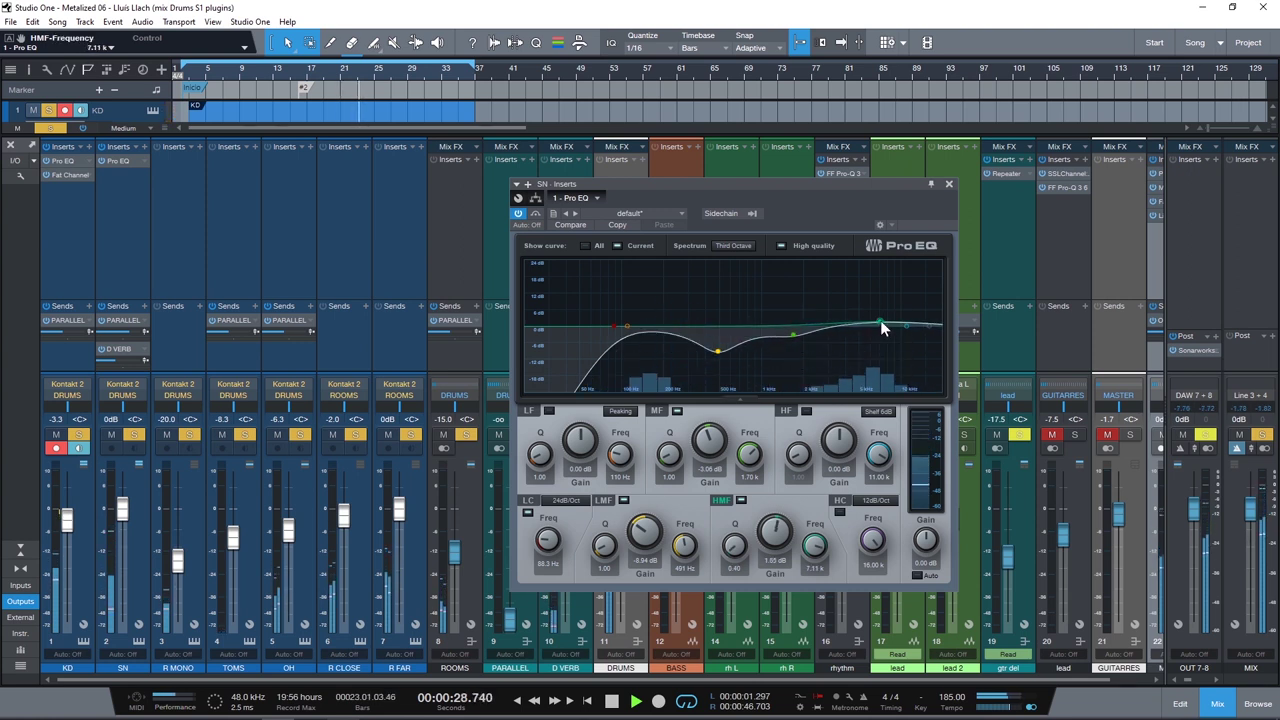
pyautogui.scroll(5, 880, 317)
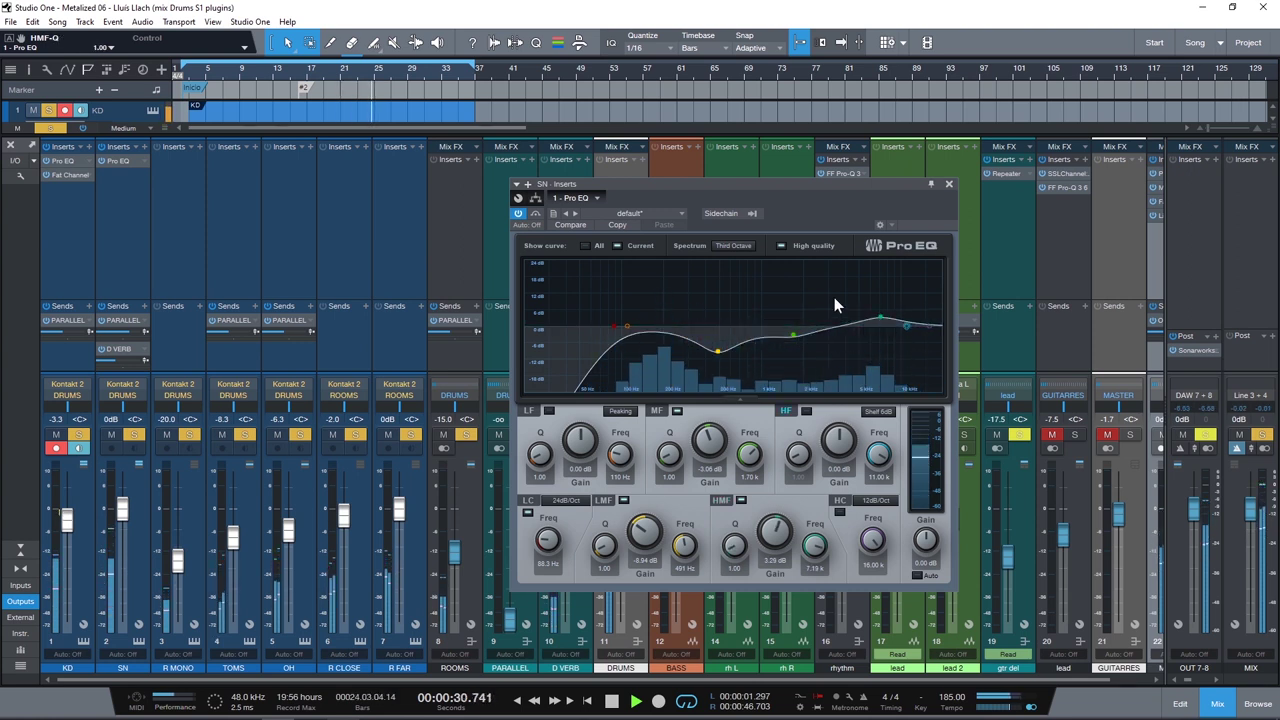
# Compare SN's EQ bypassed and active, and refine the gains to HMF 2.40 dB, MF -3.84 dB and LMF -10.08 dB with LMF Q 0.97
pyautogui.click(535, 214)
pyautogui.click(535, 214)
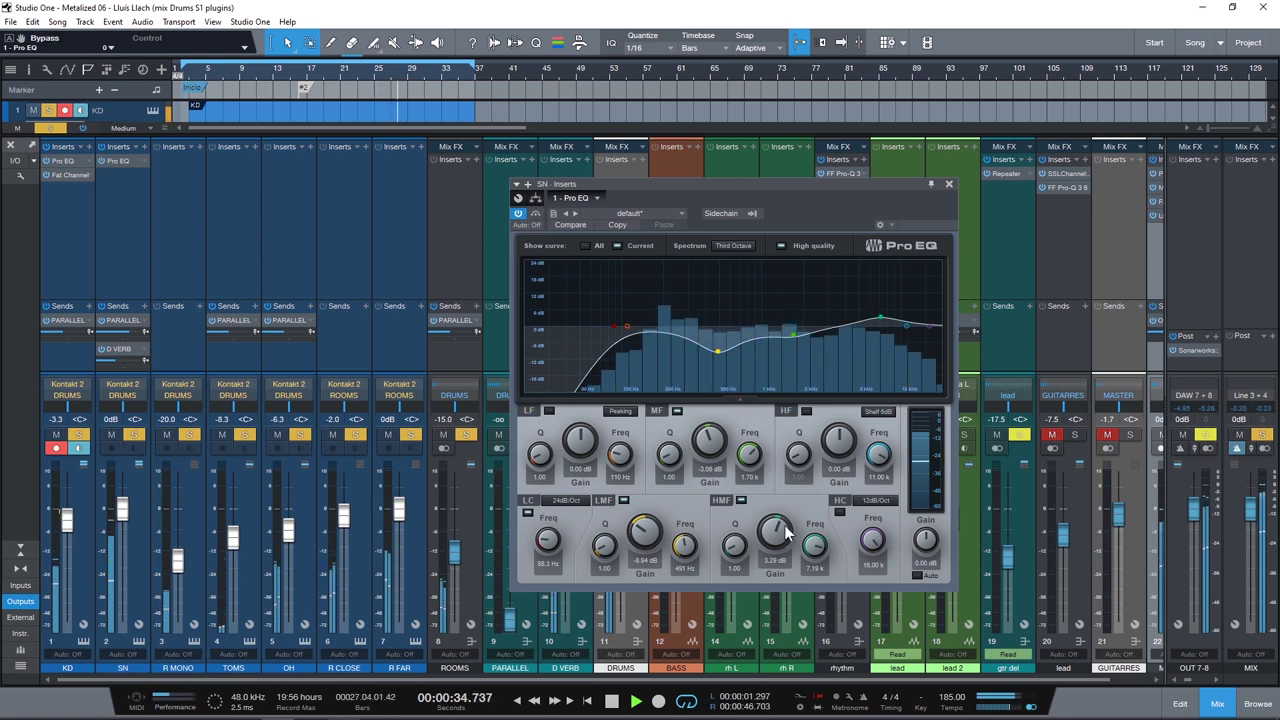
pyautogui.moveTo(783, 527); pyautogui.dragTo(783, 532)
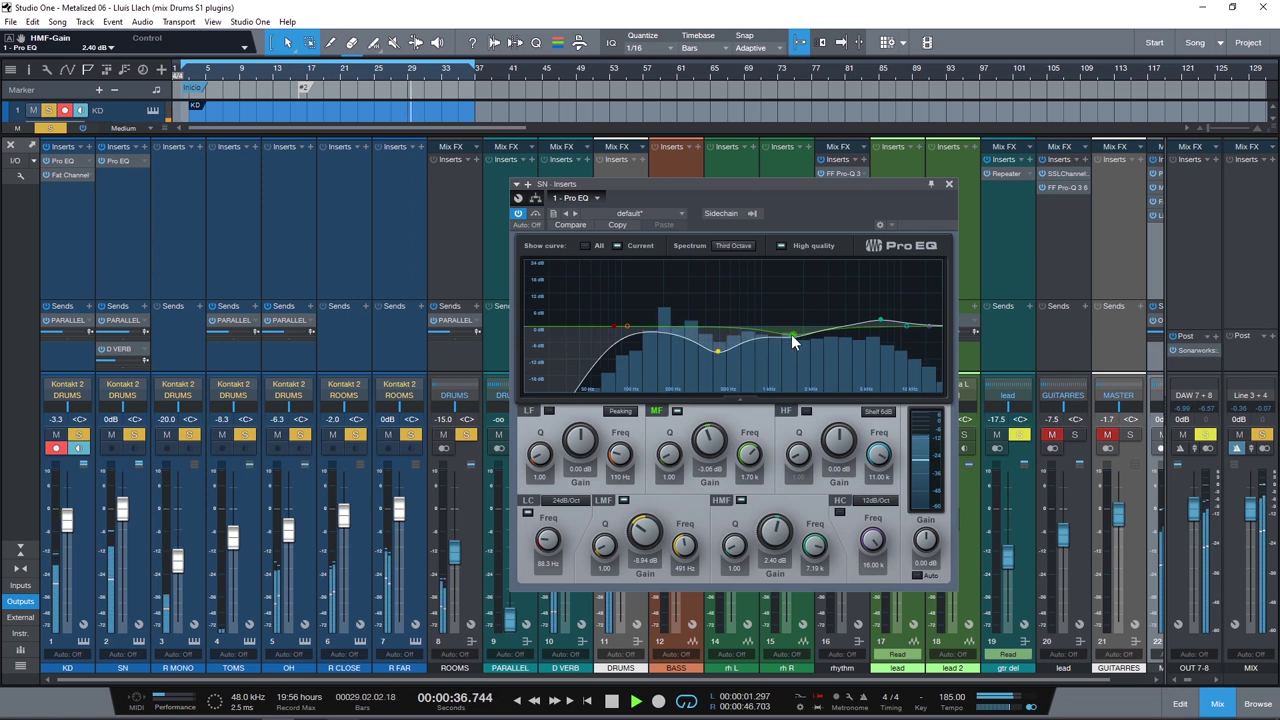
pyautogui.scroll(-2, 708, 447)
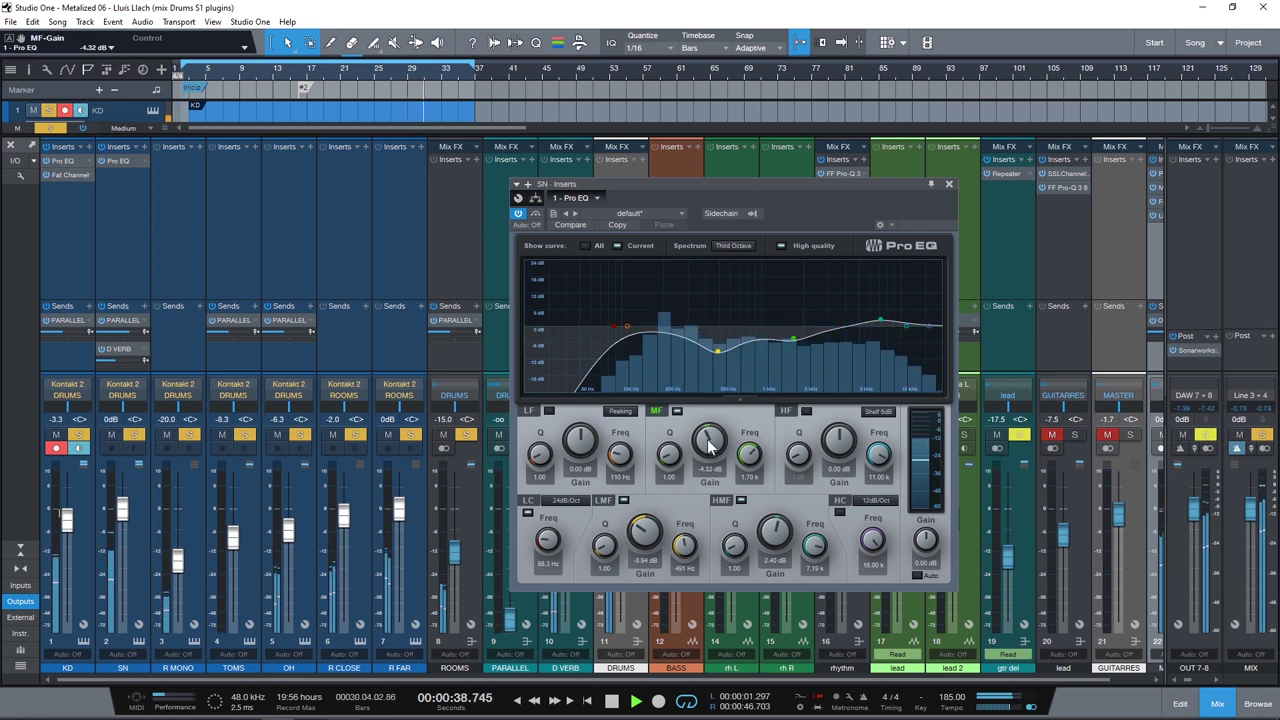
pyautogui.scroll(-3, 645, 535)
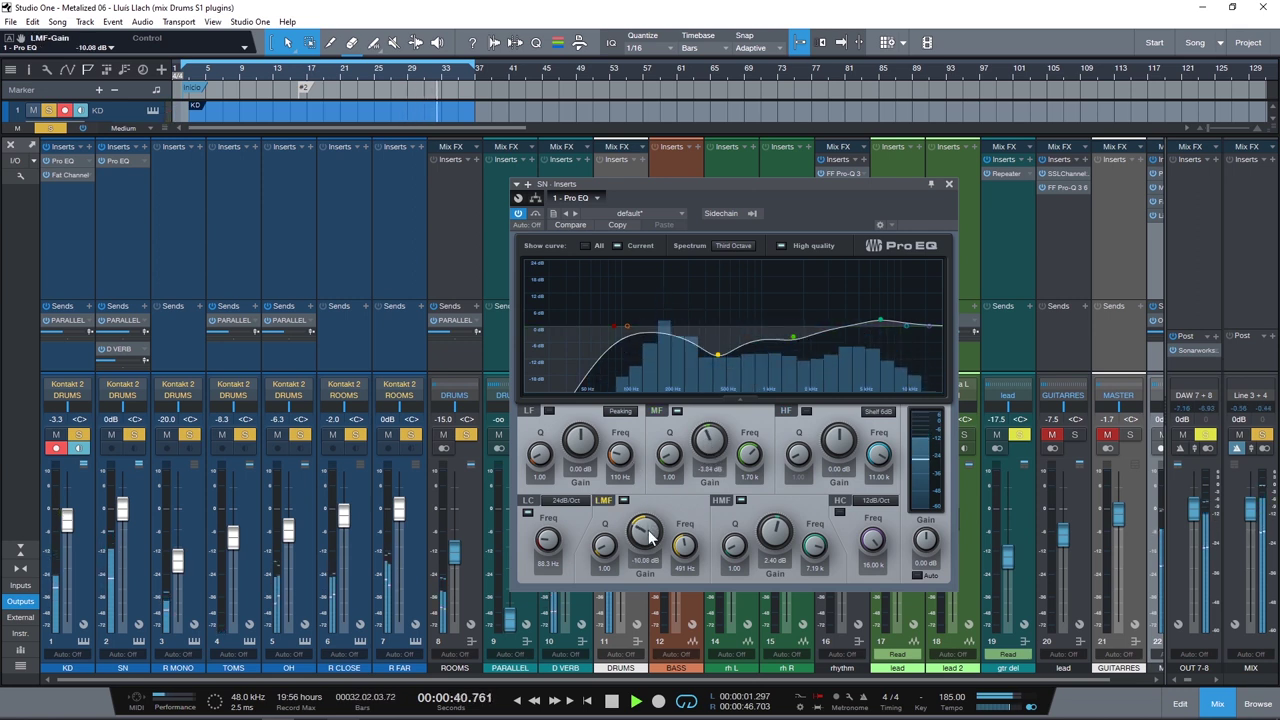
pyautogui.scroll(-1, 617, 545)
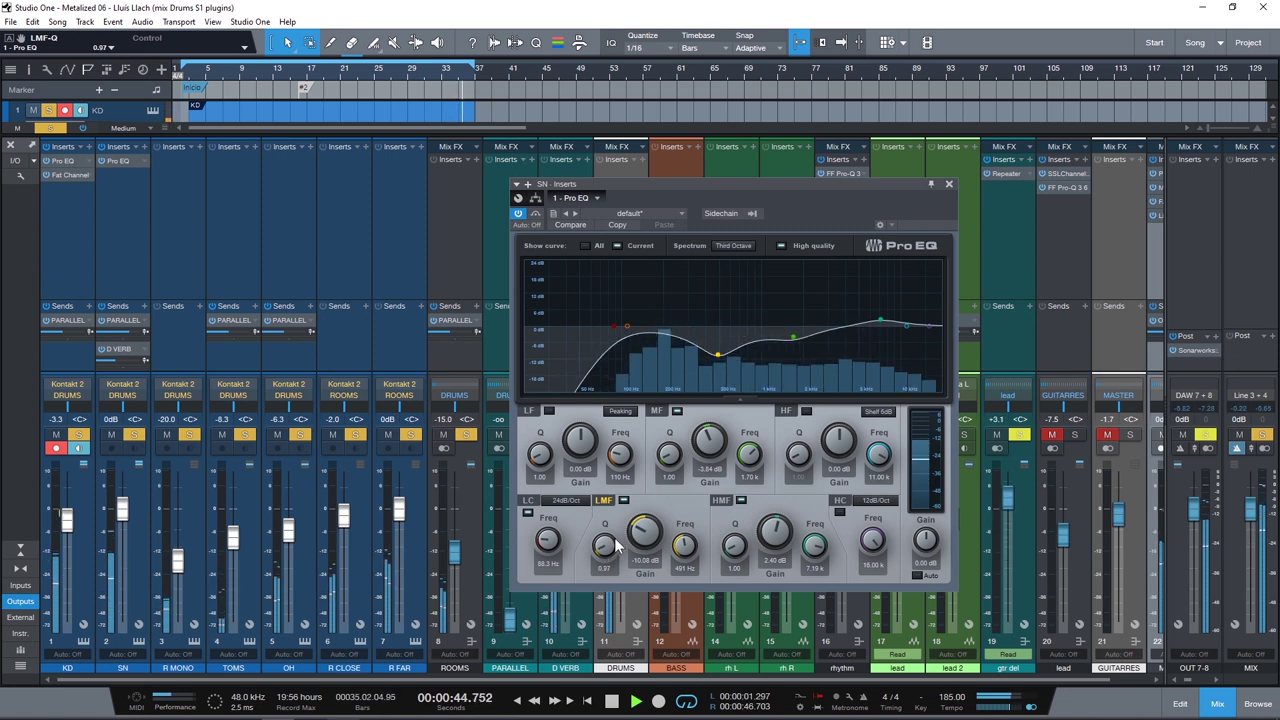
# Close SN's Pro EQ, insert Fat Channel on SN, and turn on its compressor
pyautogui.click(538, 215)
pyautogui.click(950, 185)
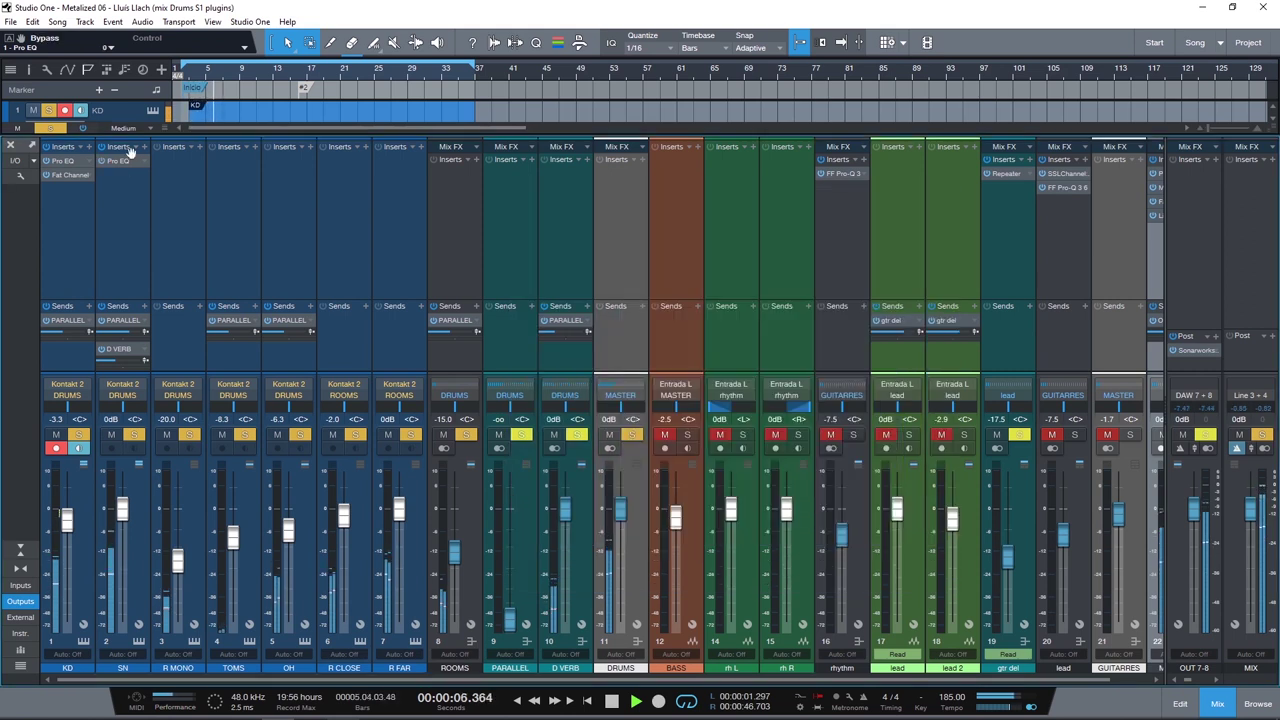
pyautogui.click(144, 147)
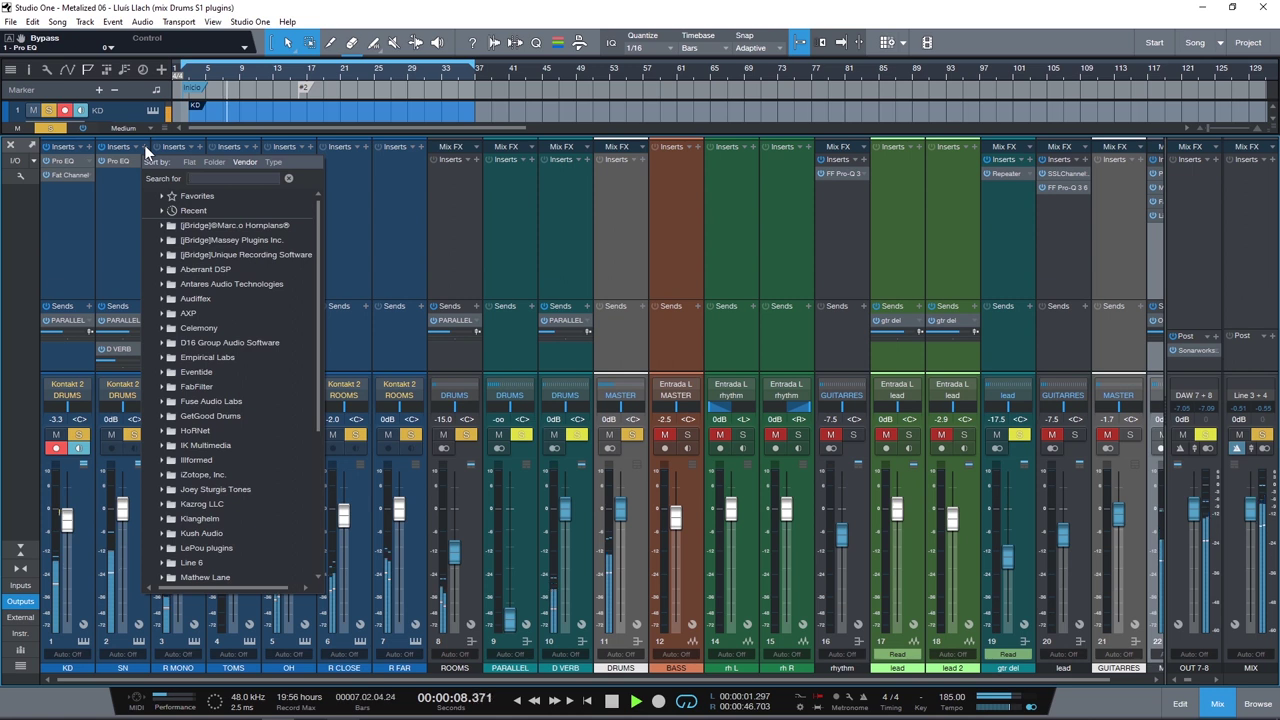
pyautogui.write('fat')
pyautogui.doubleClick(180, 211)
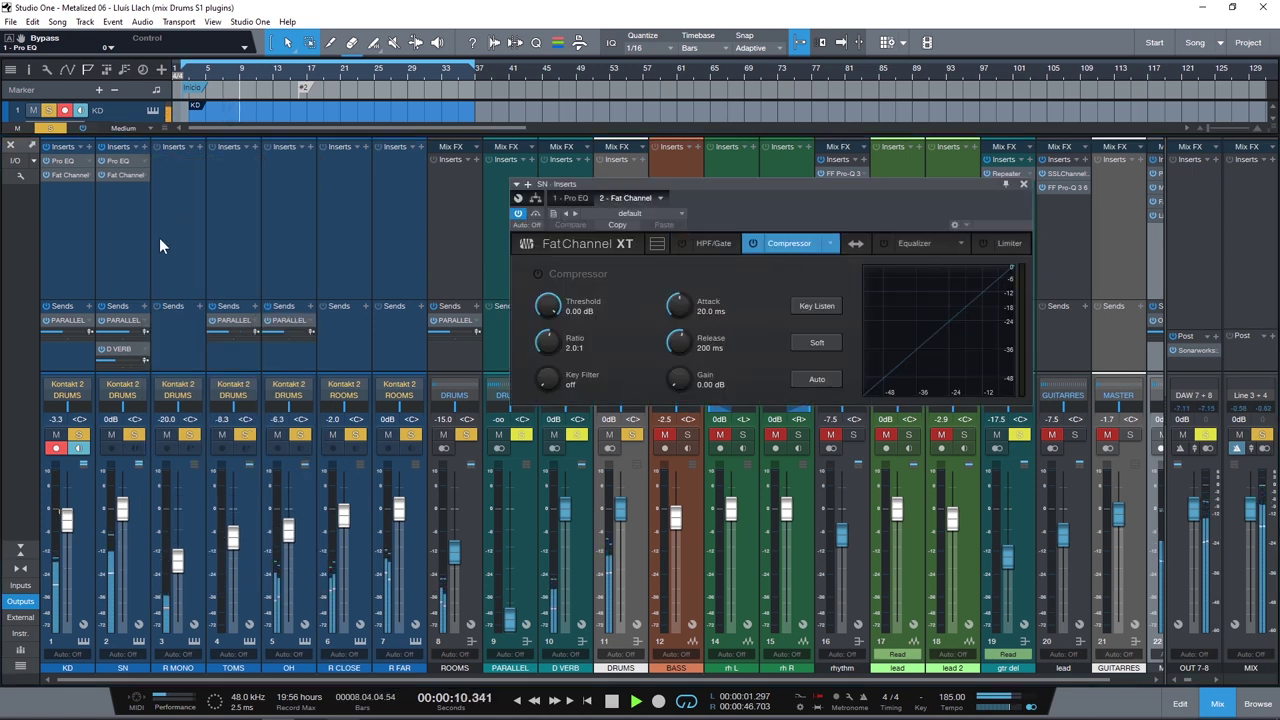
pyautogui.click(538, 274)
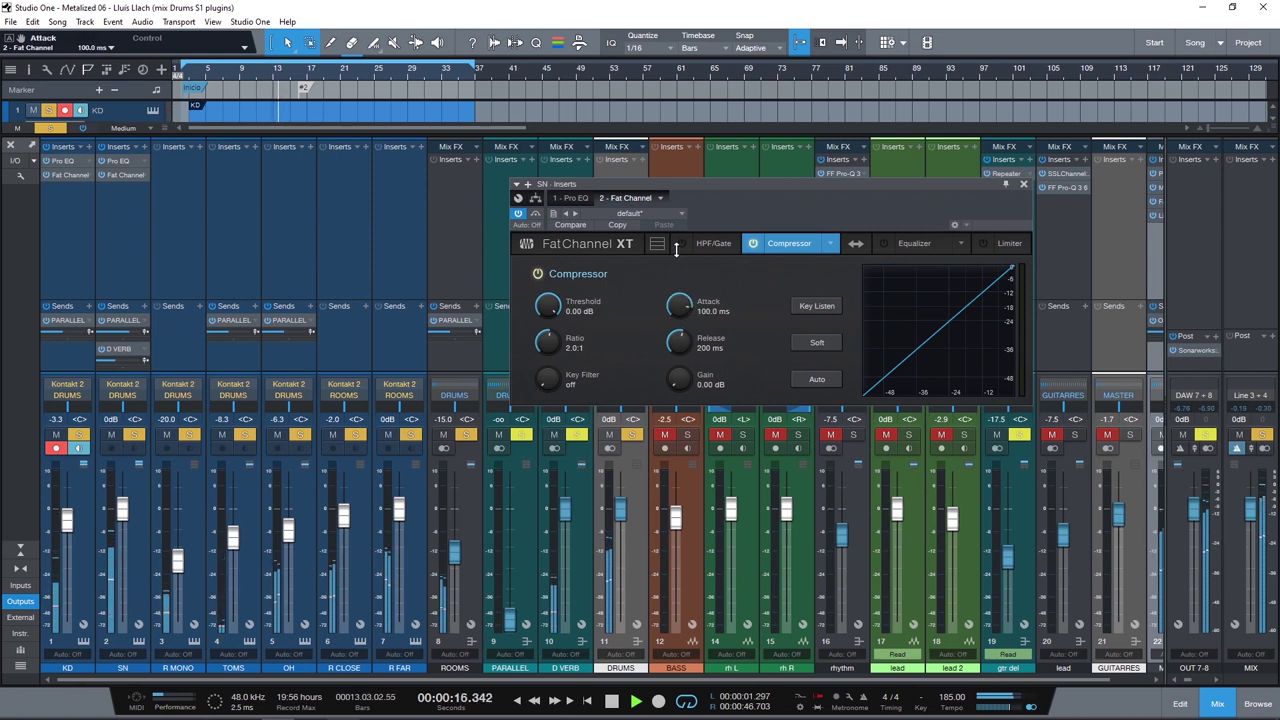
# Set SN's compressor to 24.3 ms attack, 121 ms release, 4.3:1 ratio and -33.60 dB threshold, and solo only the SN channel
pyautogui.moveTo(556, 312); pyautogui.dragTo(560, 360)
pyautogui.moveTo(677, 336); pyautogui.dragTo(677, 355)
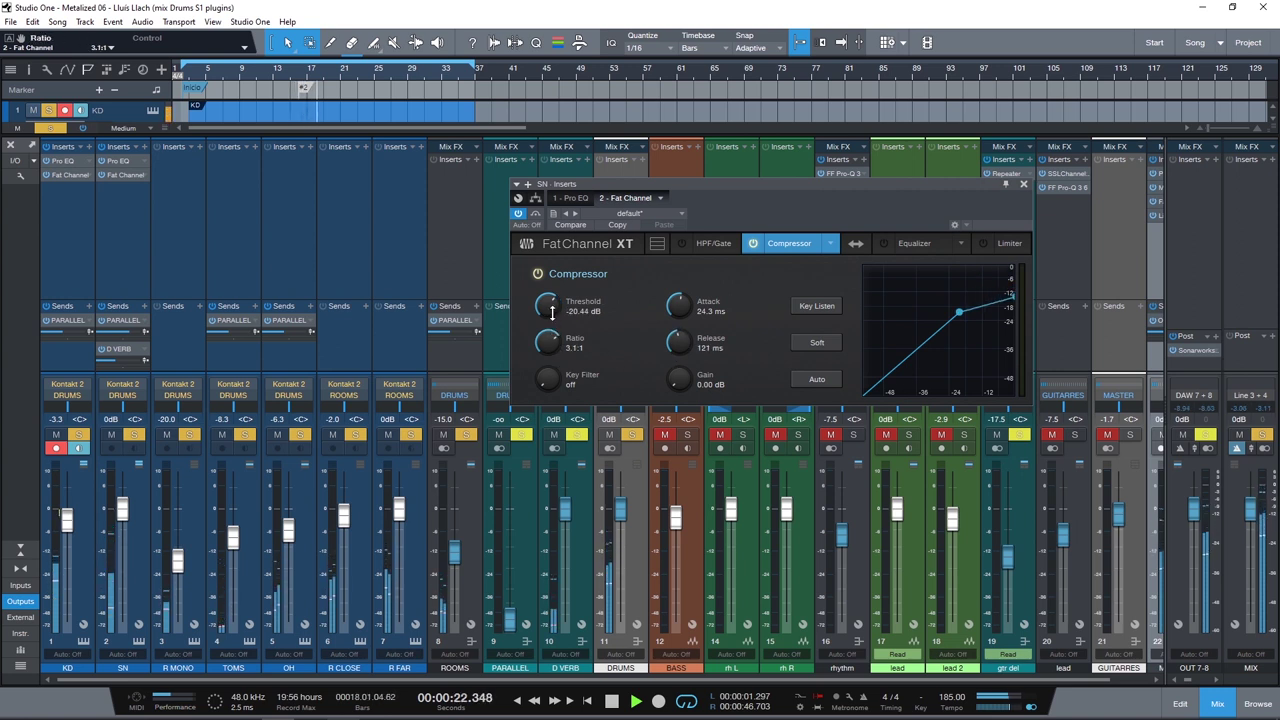
pyautogui.moveTo(552, 302); pyautogui.dragTo(556, 340)
pyautogui.click(132, 436)
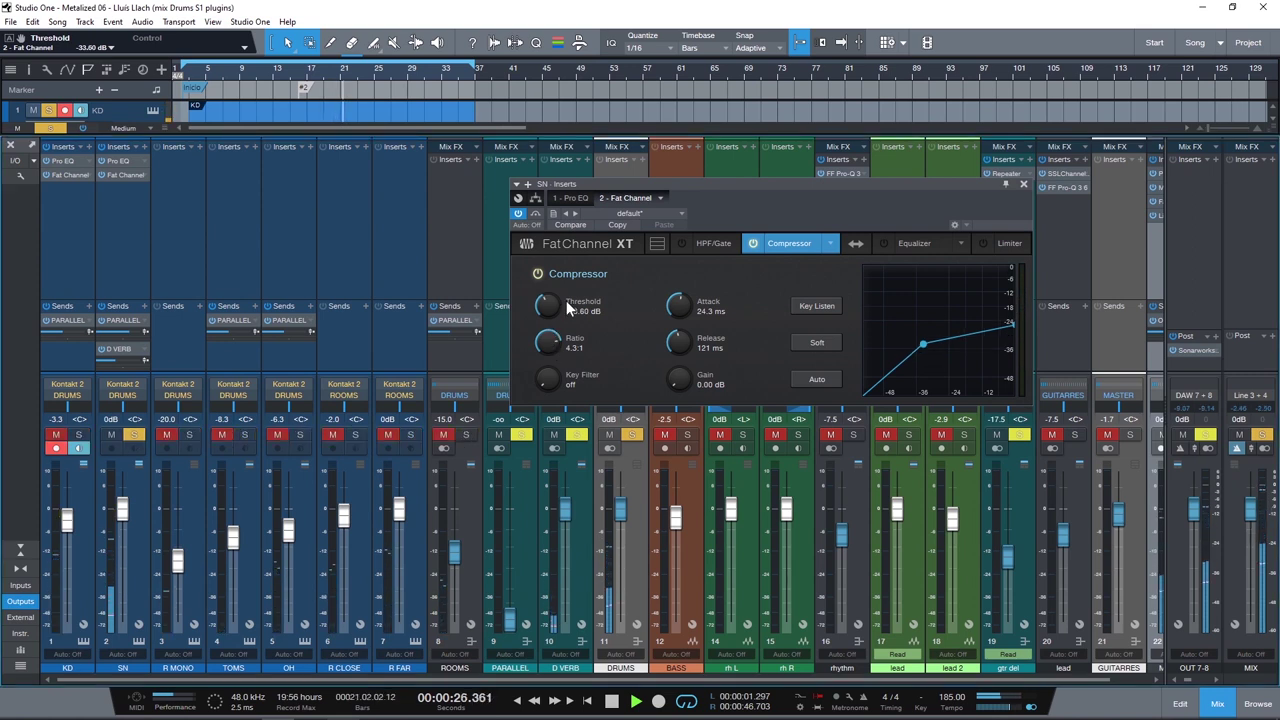
# Raise SN's compressor threshold to -23.52 dB while comparing Fat Channel bypassed and active
pyautogui.moveTo(552, 300); pyautogui.dragTo(557, 291)
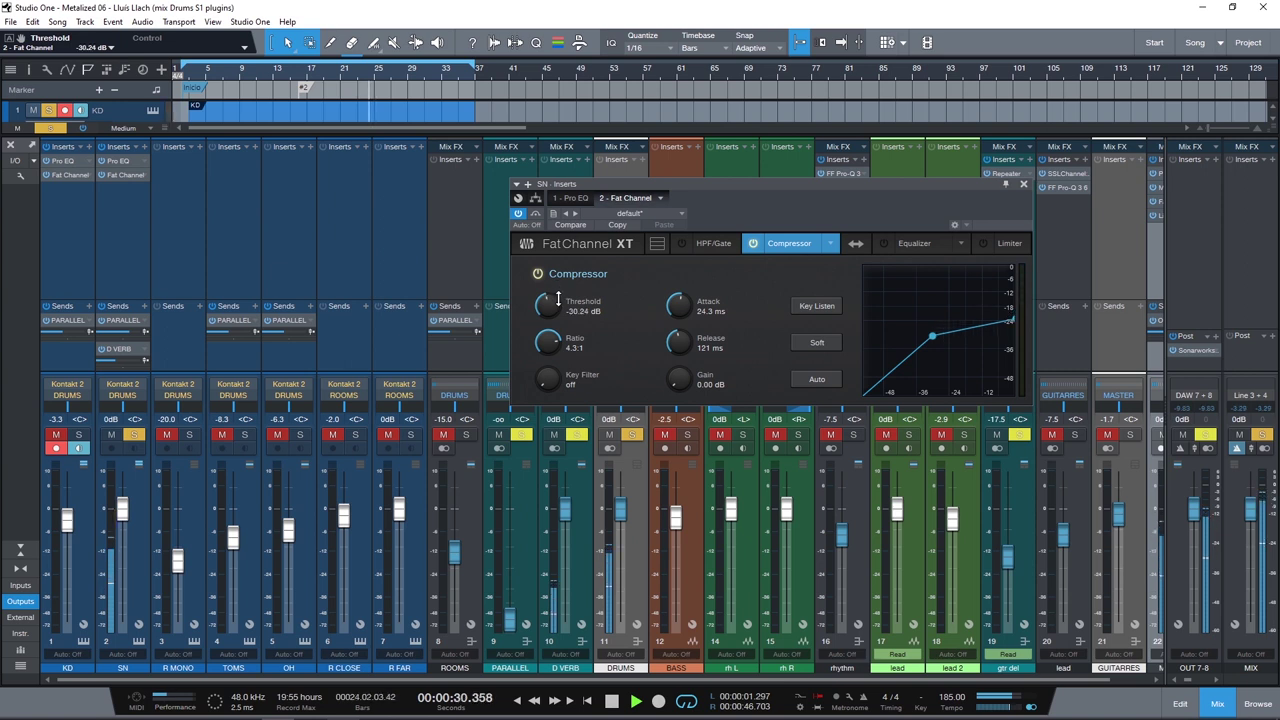
pyautogui.moveTo(551, 309); pyautogui.dragTo(551, 302)
pyautogui.click(535, 214)
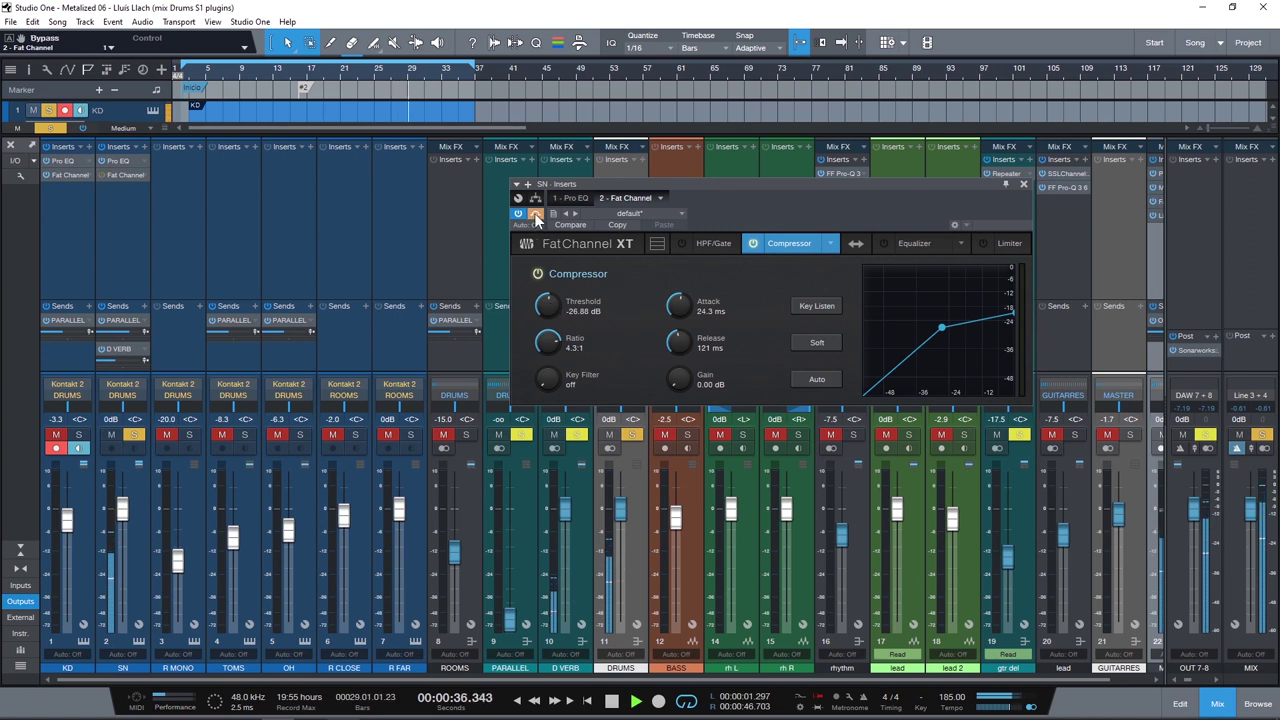
pyautogui.scroll(2, 551, 310)
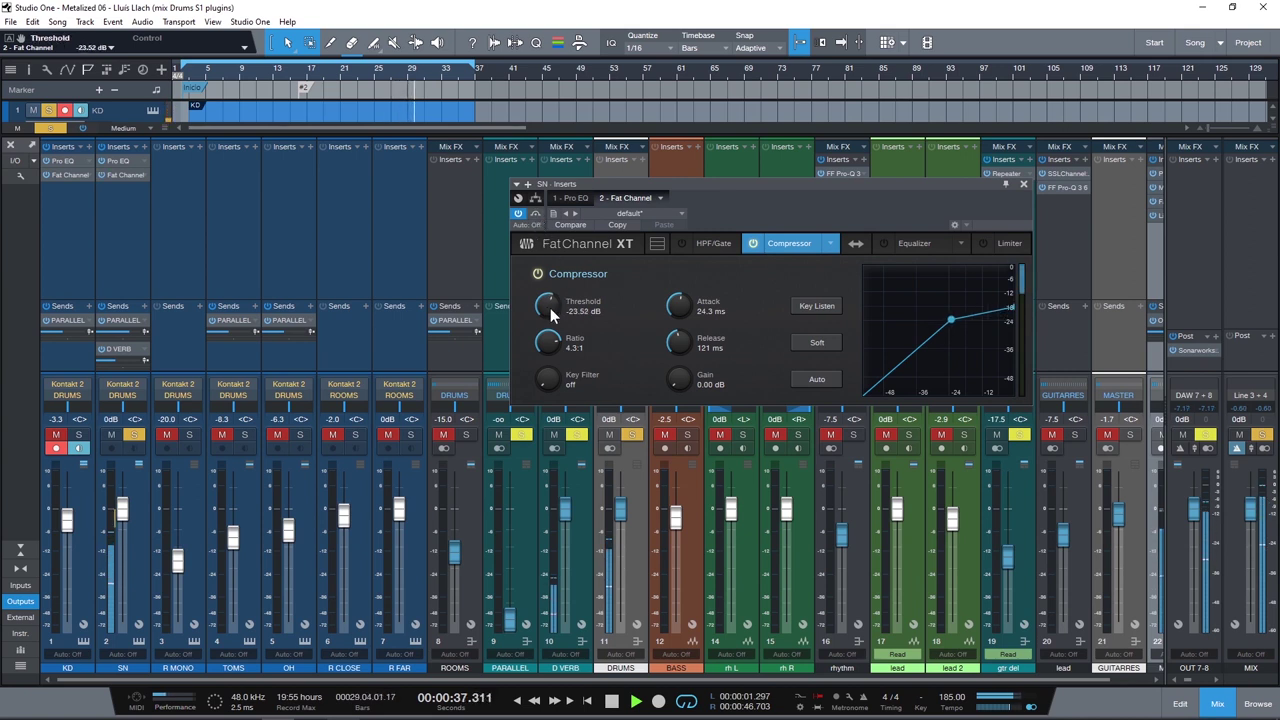
pyautogui.click(535, 212)
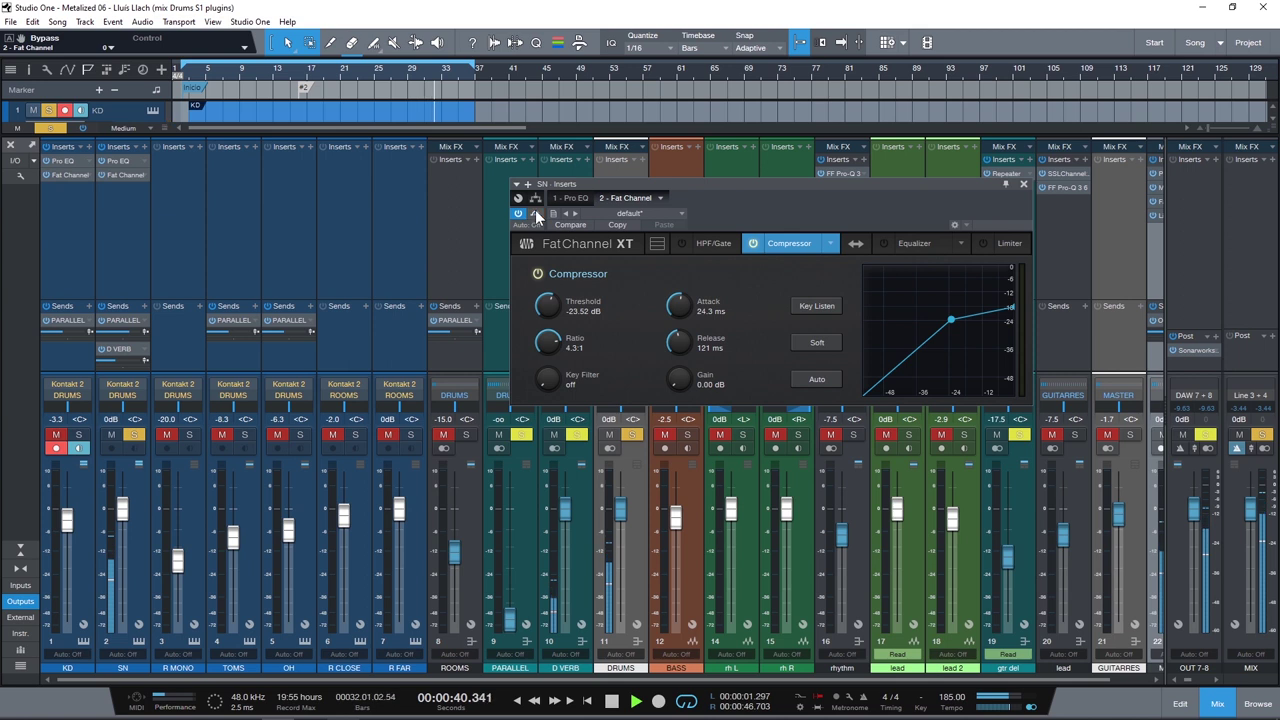
# Enable SN's Fat Channel gate in expander mode with -37.80 dB threshold and 680 ms release, compare it on and off, and stop playback
pyautogui.click(706, 245)
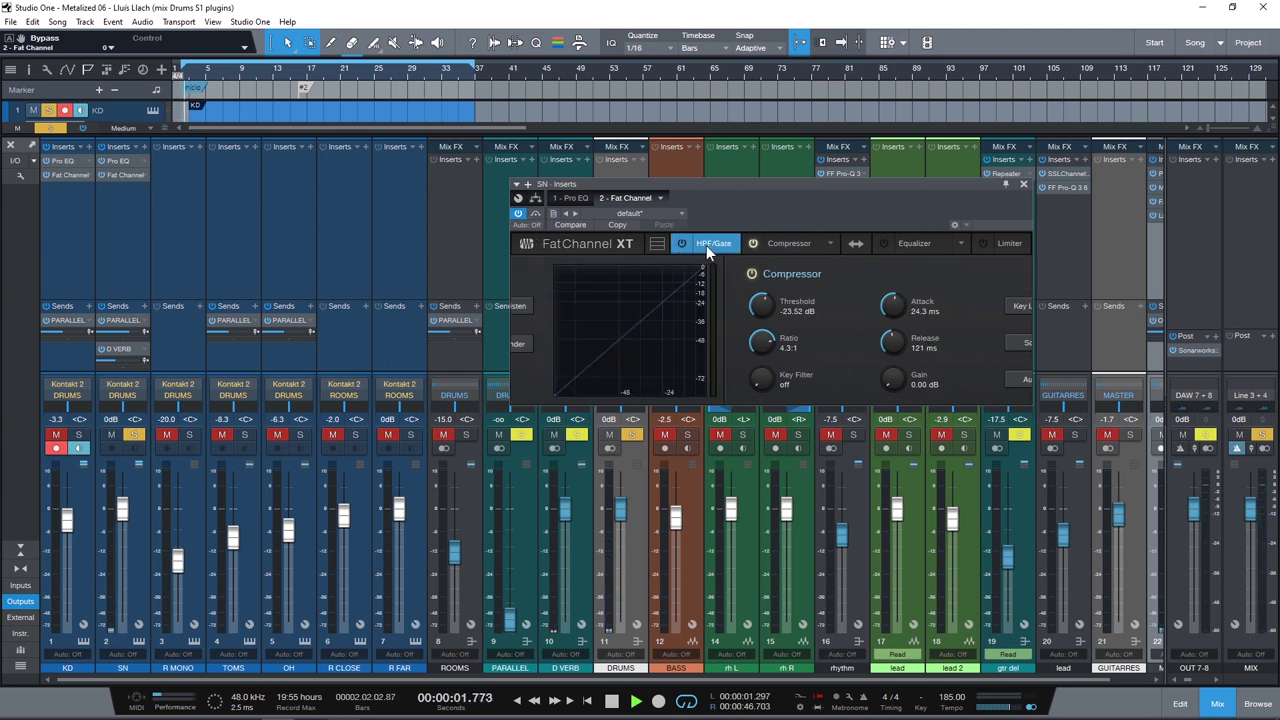
pyautogui.click(679, 243)
pyautogui.click(818, 344)
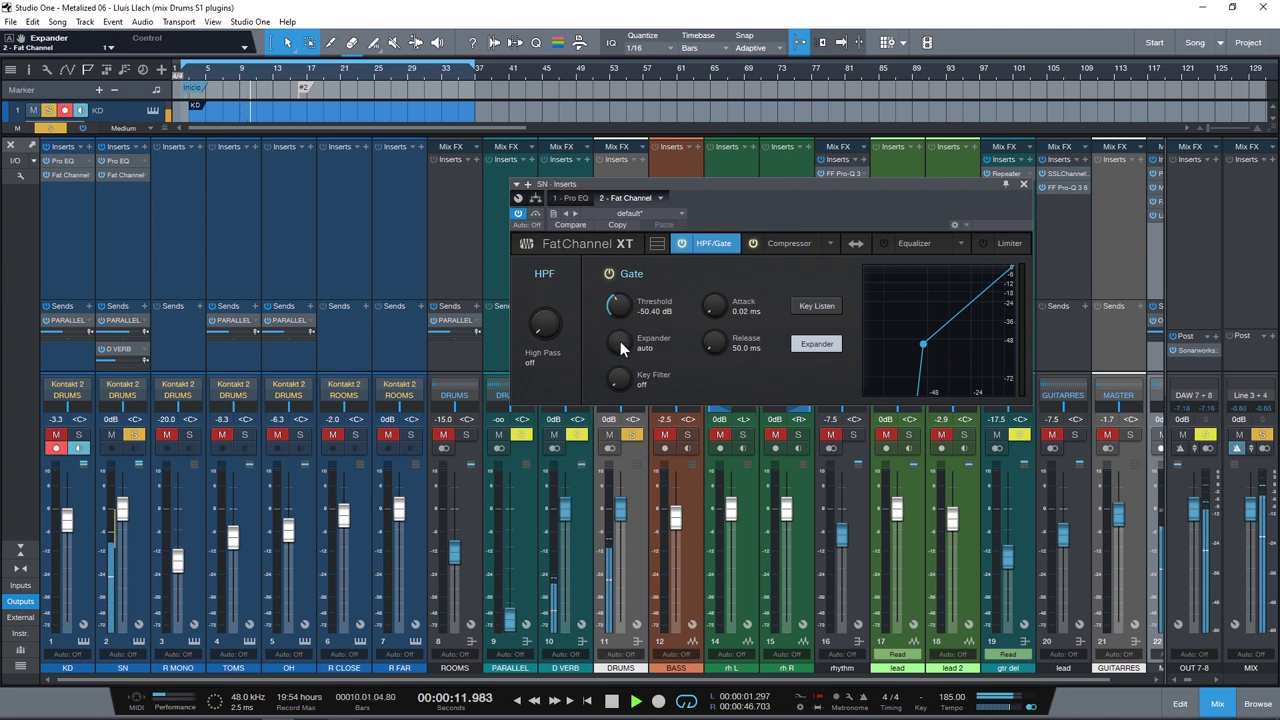
pyautogui.moveTo(617, 312); pyautogui.dragTo(615, 308)
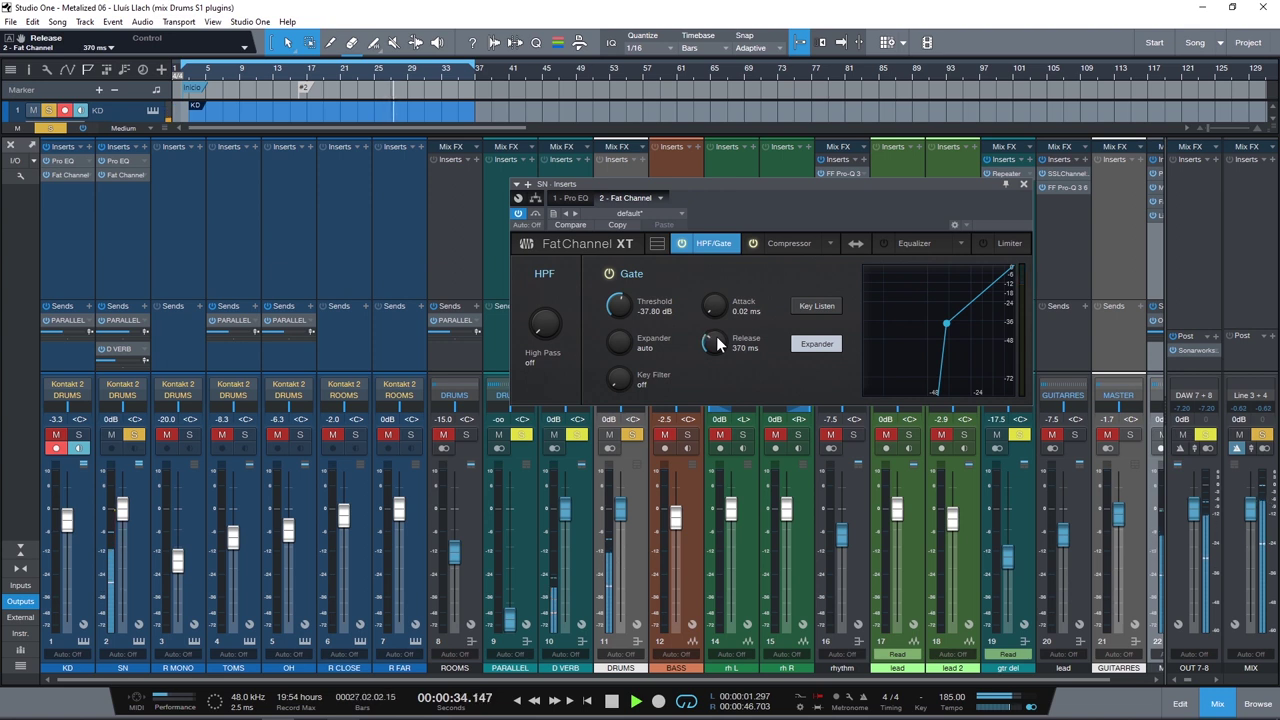
pyautogui.moveTo(716, 336); pyautogui.dragTo(714, 320)
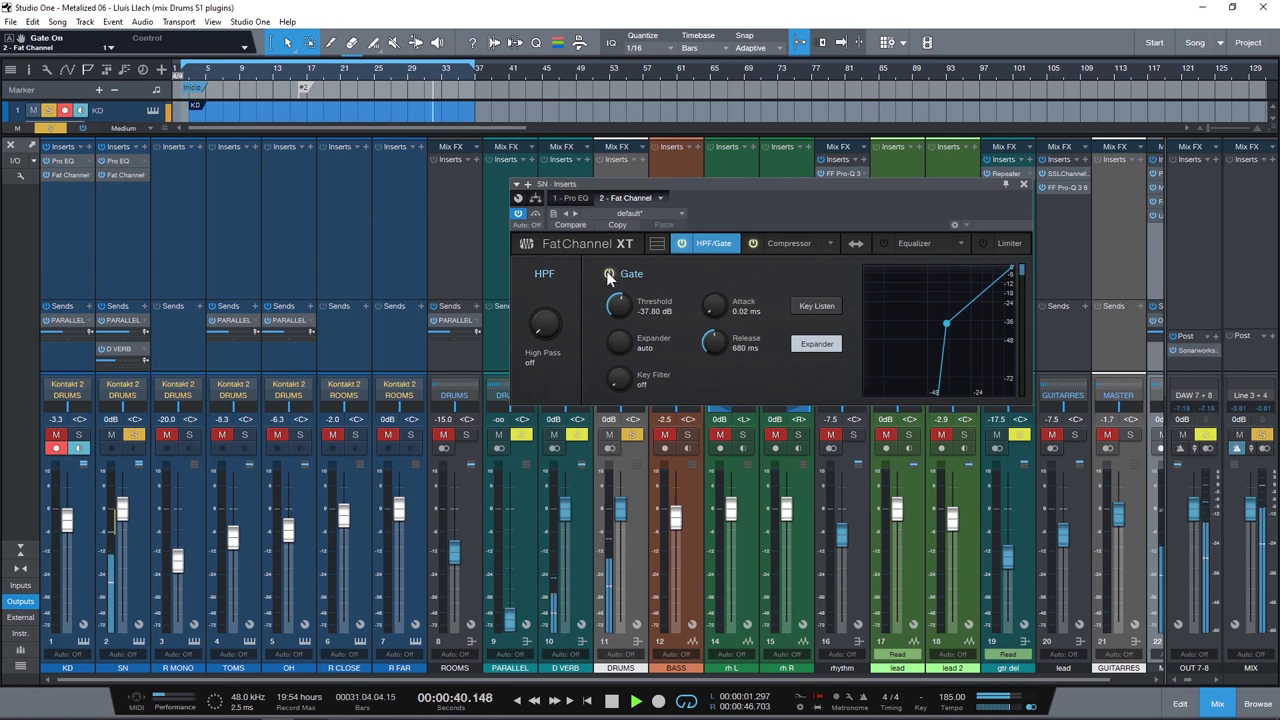
pyautogui.click(608, 274)
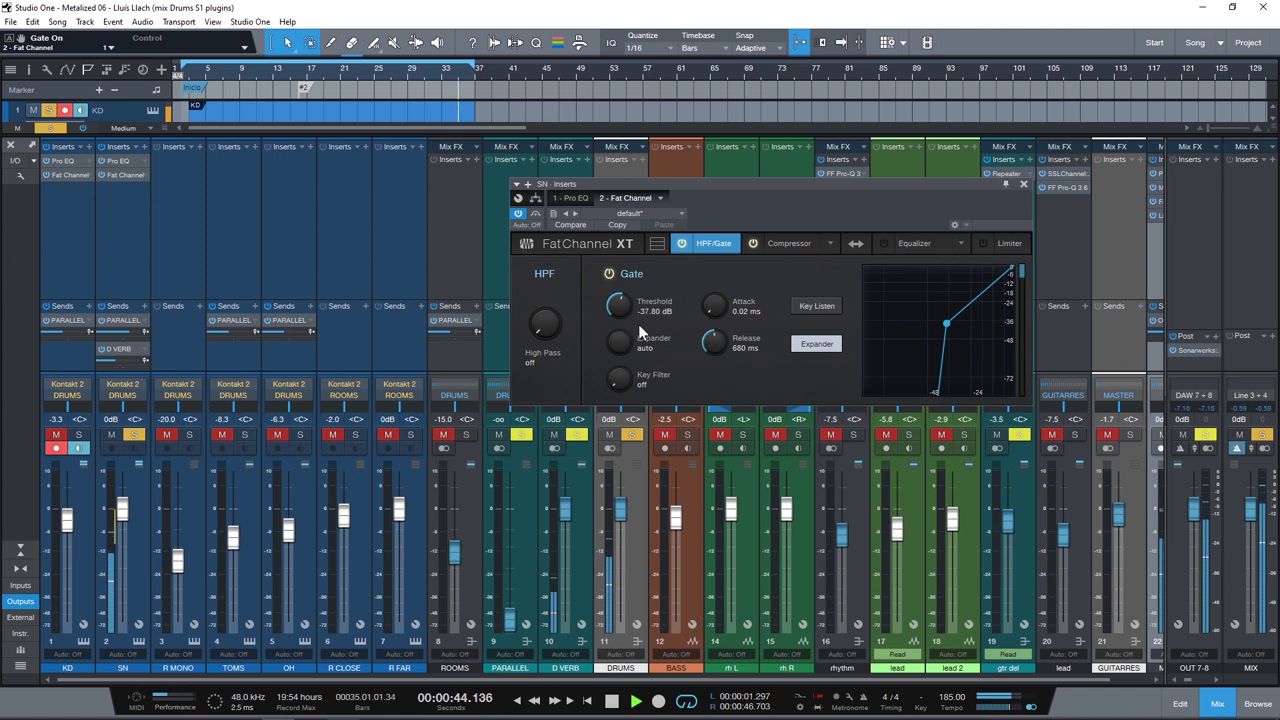
pyautogui.press('space')
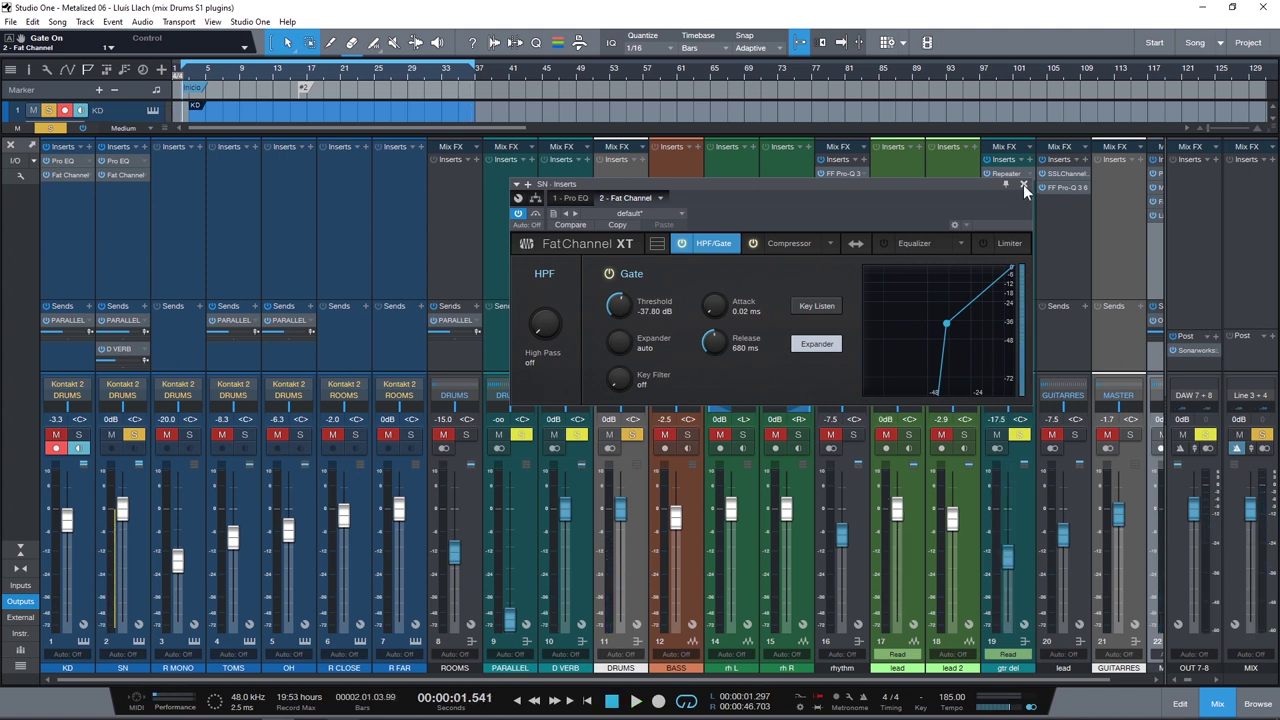
pyautogui.click(1023, 184)
# Insert Level Meter on SN after Fat Channel and expand its readout in the insert rack
pyautogui.click(145, 146)
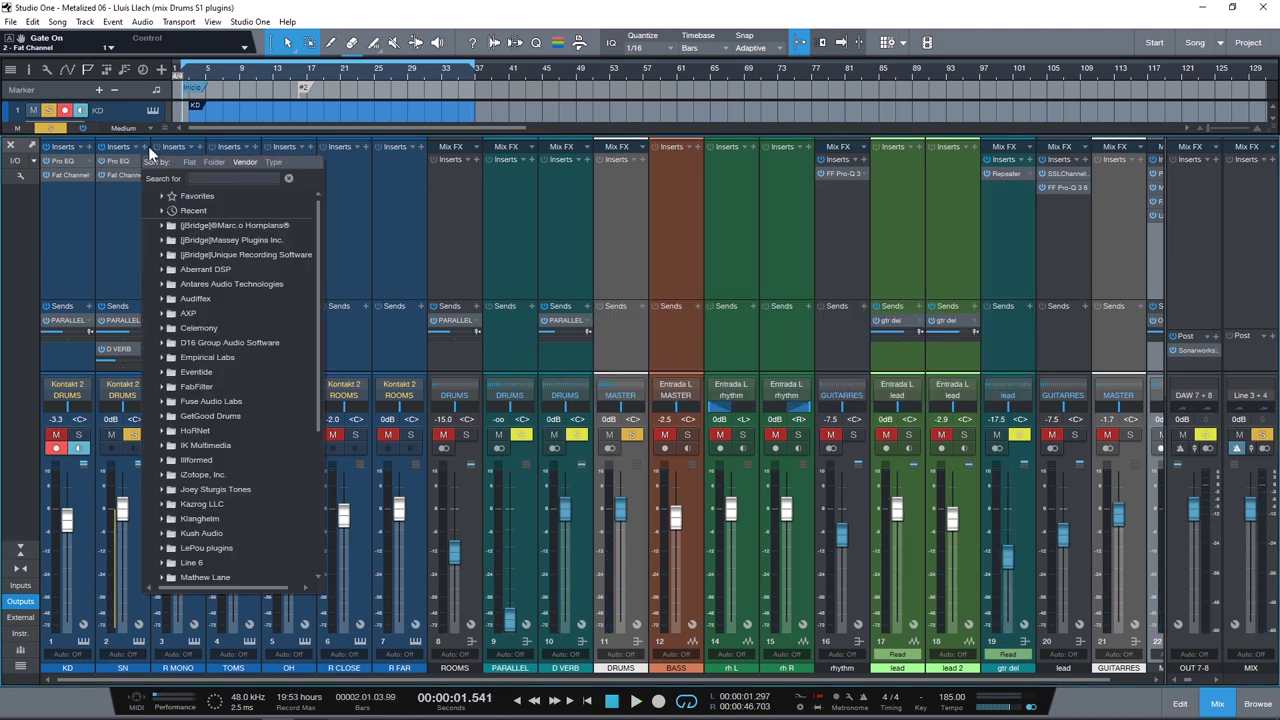
pyautogui.write('LEVEL')
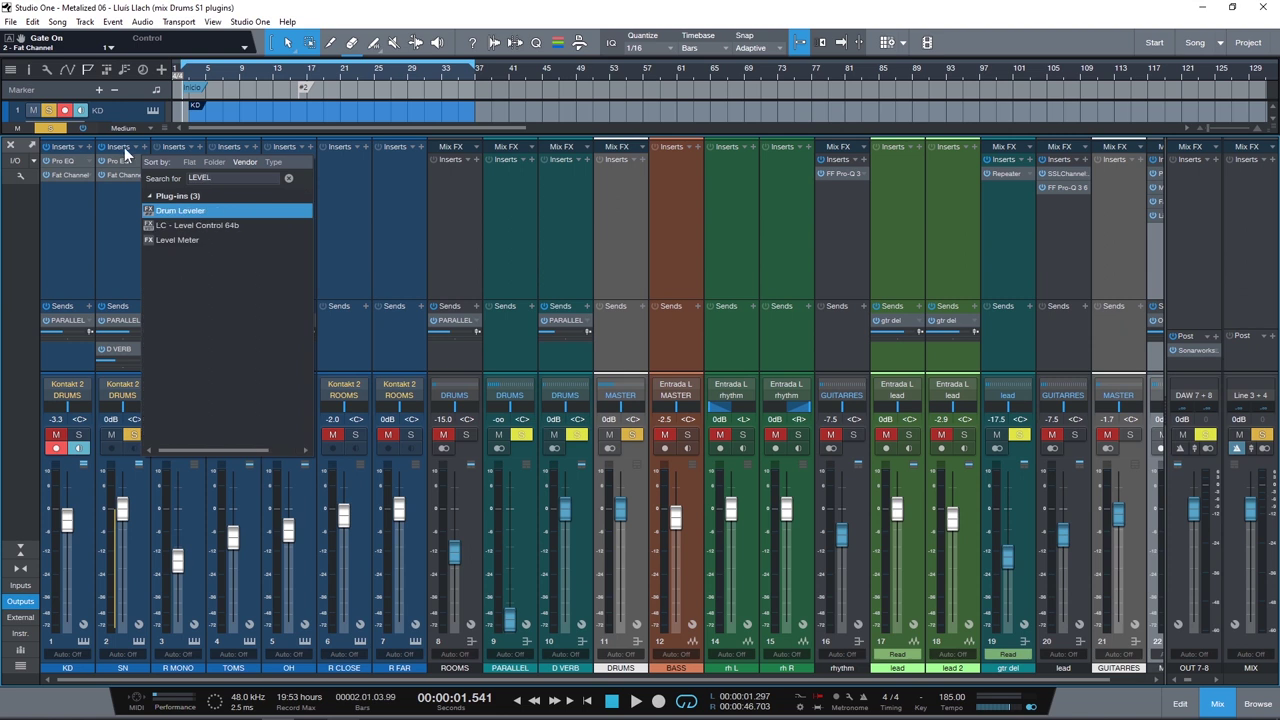
pyautogui.click(182, 237)
pyautogui.click(120, 218)
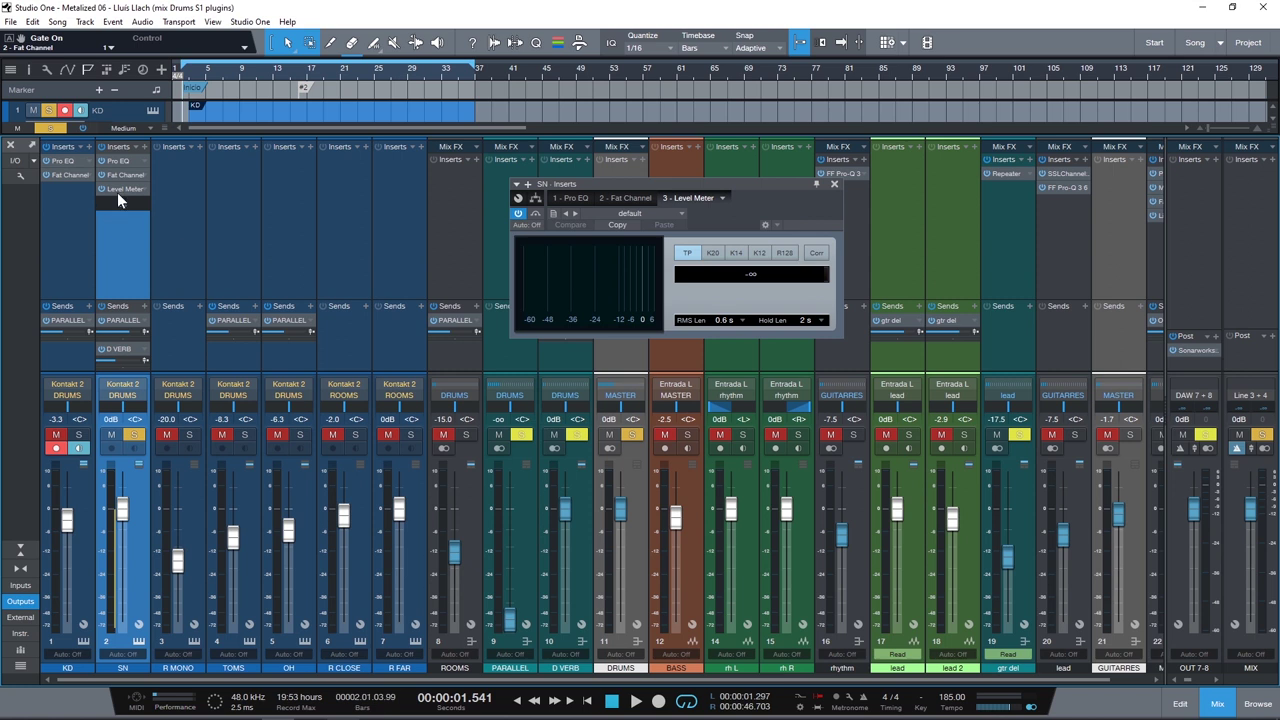
# Insert RedlightDist on SN and place it between Fat Channel and Level Meter
pyautogui.click(145, 149)
pyautogui.write('RE')
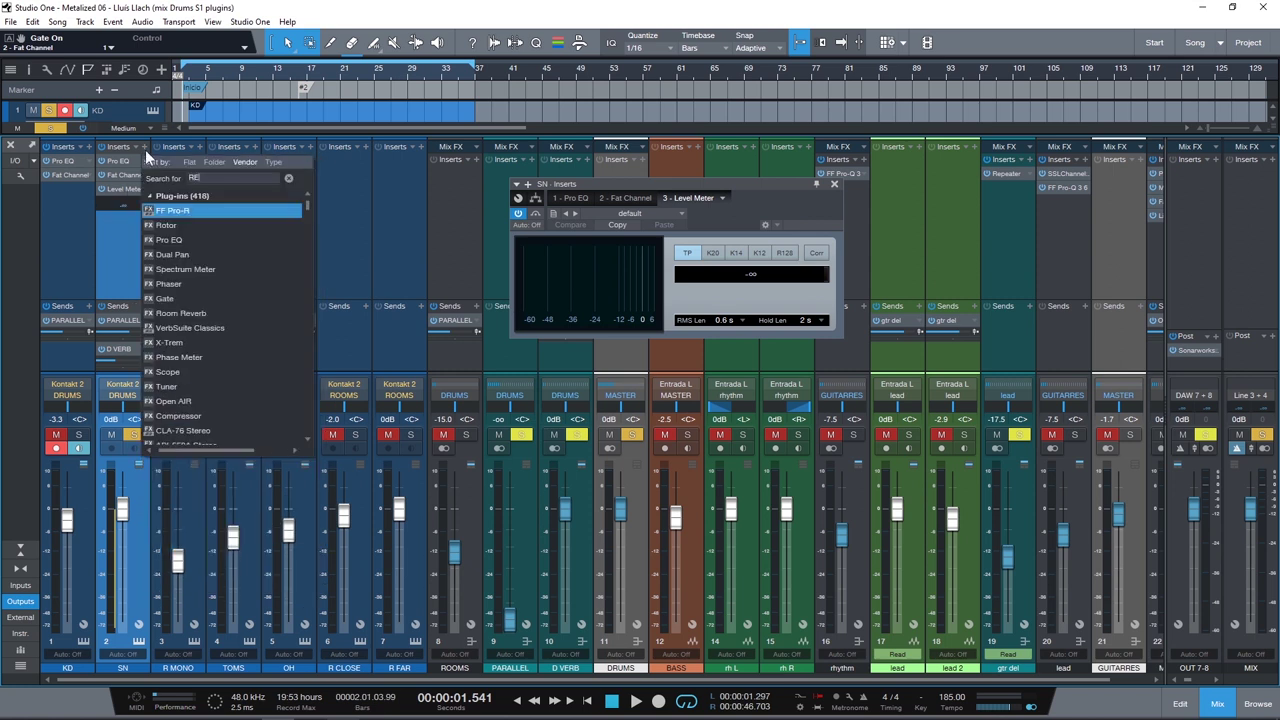
pyautogui.write('DLIG')
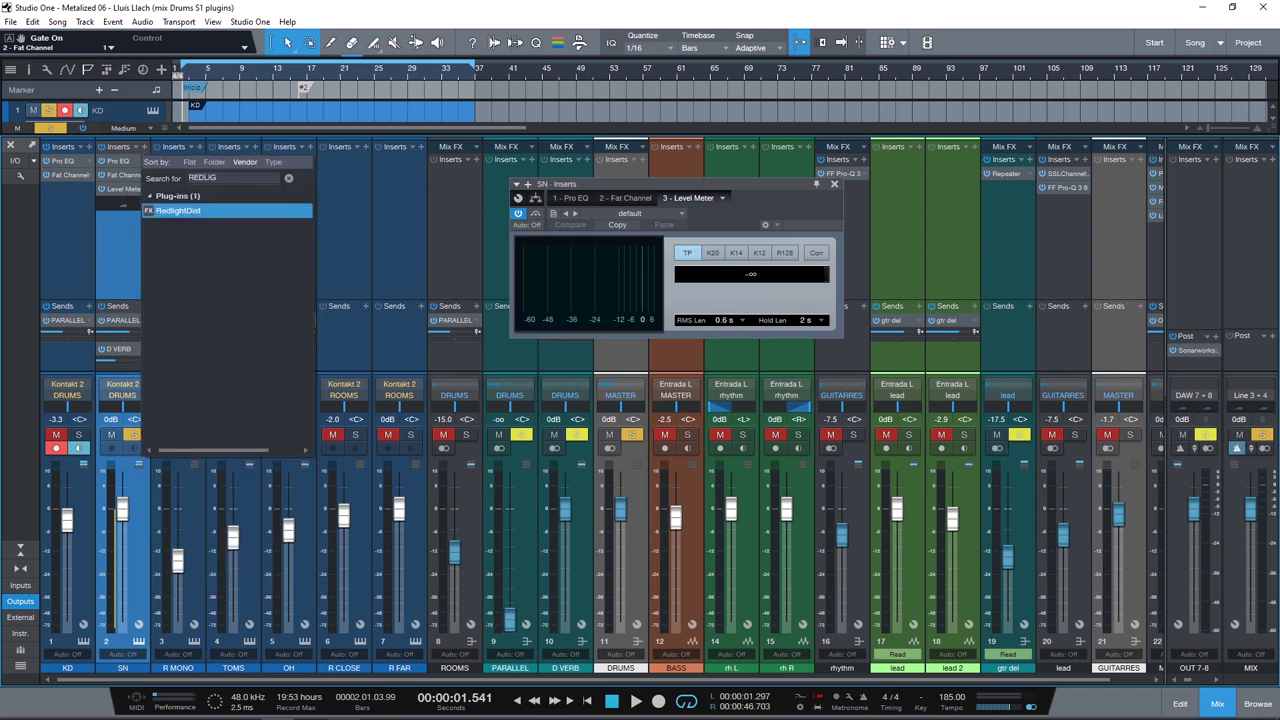
pyautogui.doubleClick(163, 212)
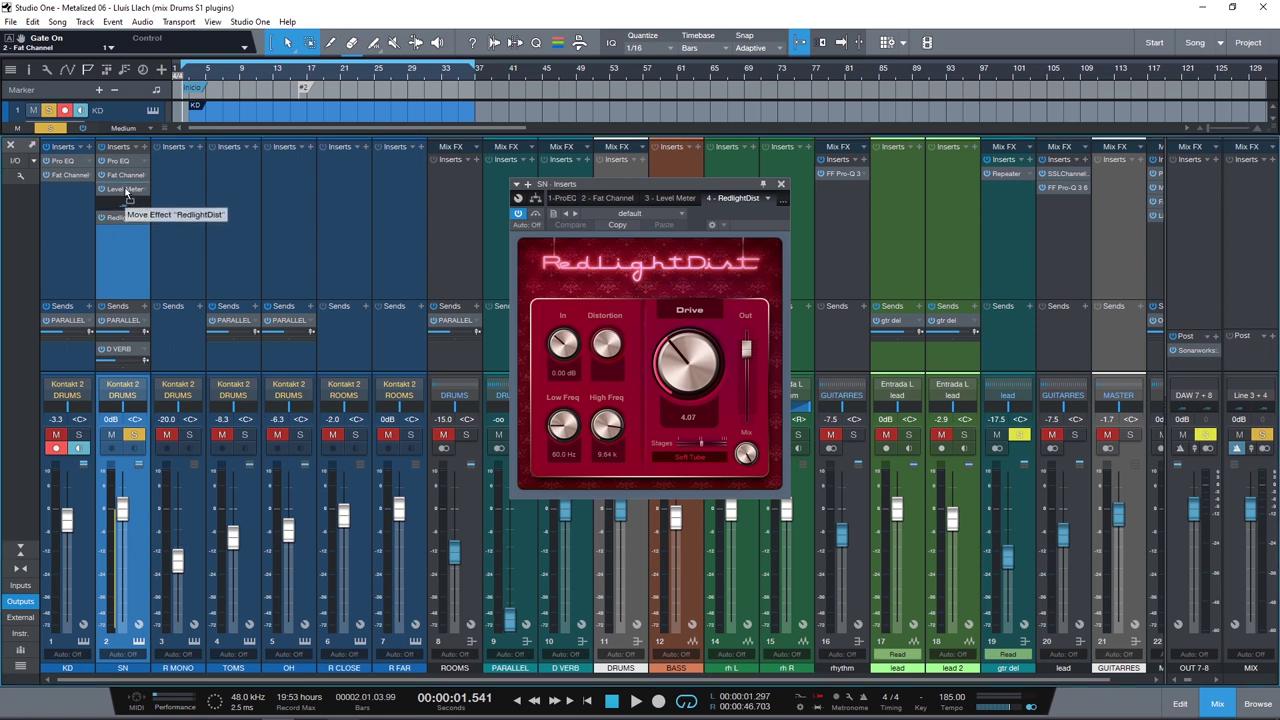
# Lower RedlightDist's output, set Low Freq 20.0 Hz, High Freq 16.00 k and Mix 65.0 %, and compare it bypassed during playback
pyautogui.moveTo(746, 349); pyautogui.dragTo(750, 375)
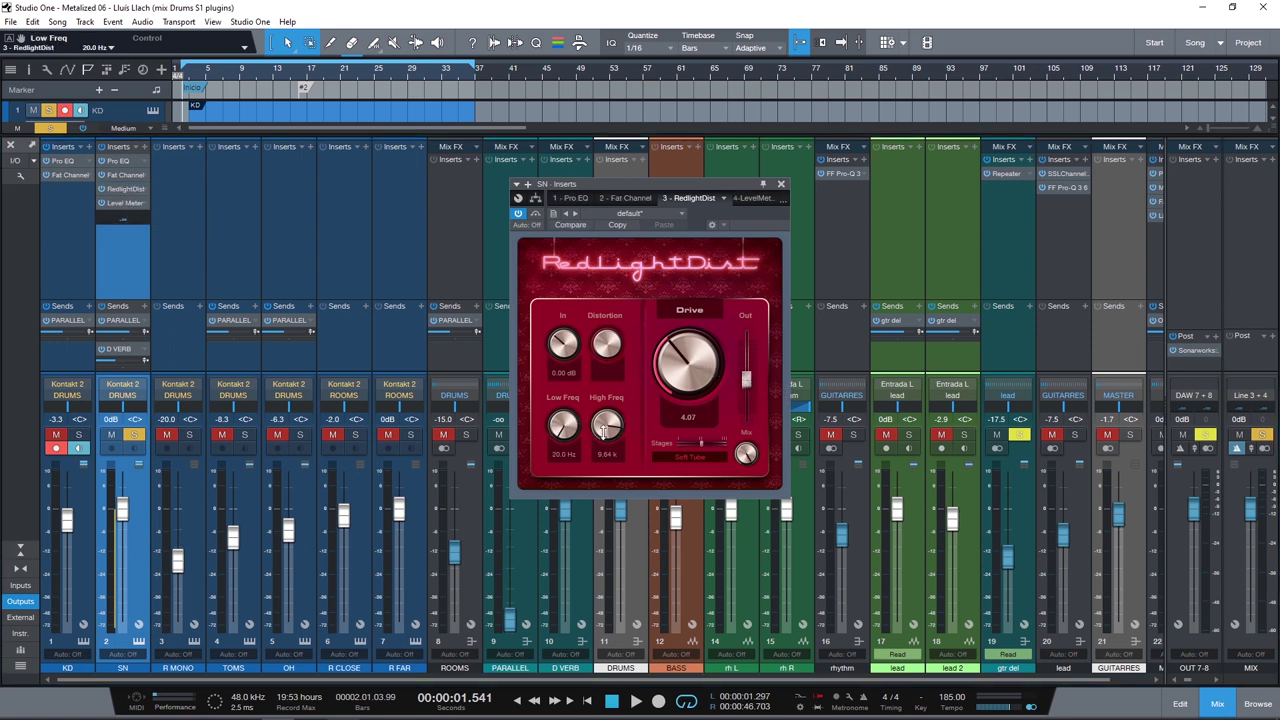
pyautogui.press('space')
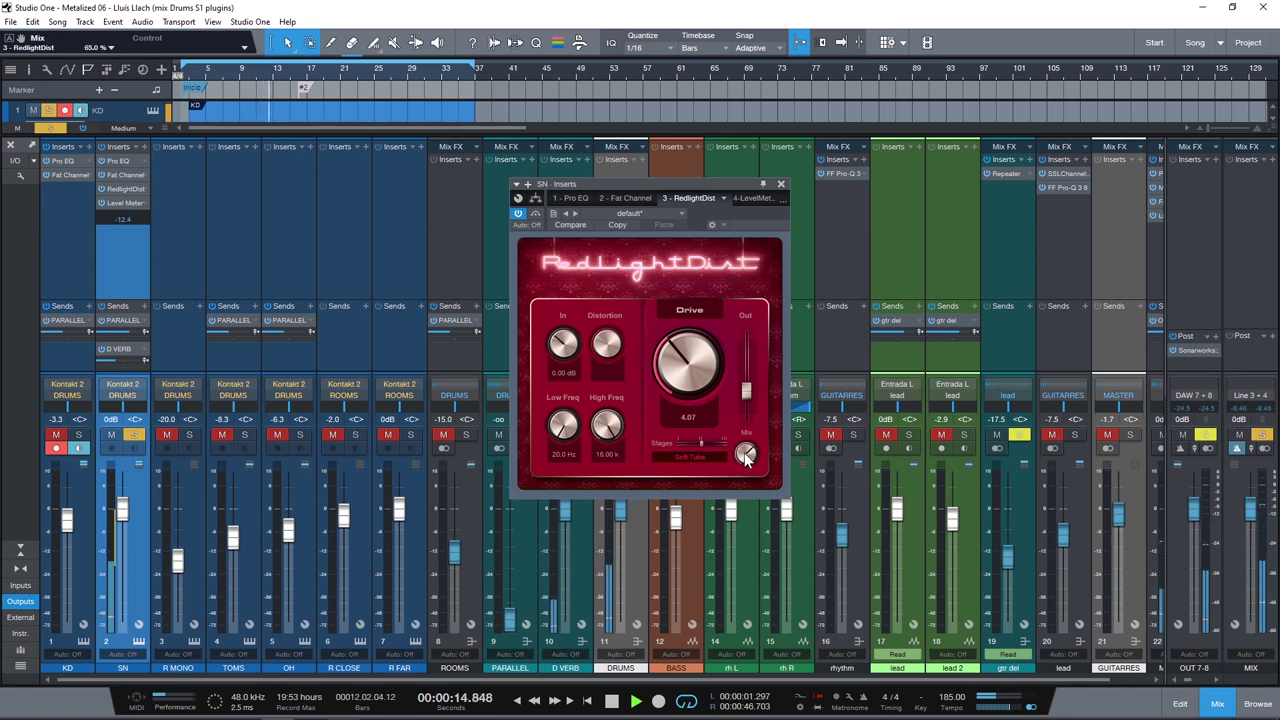
pyautogui.click(538, 213)
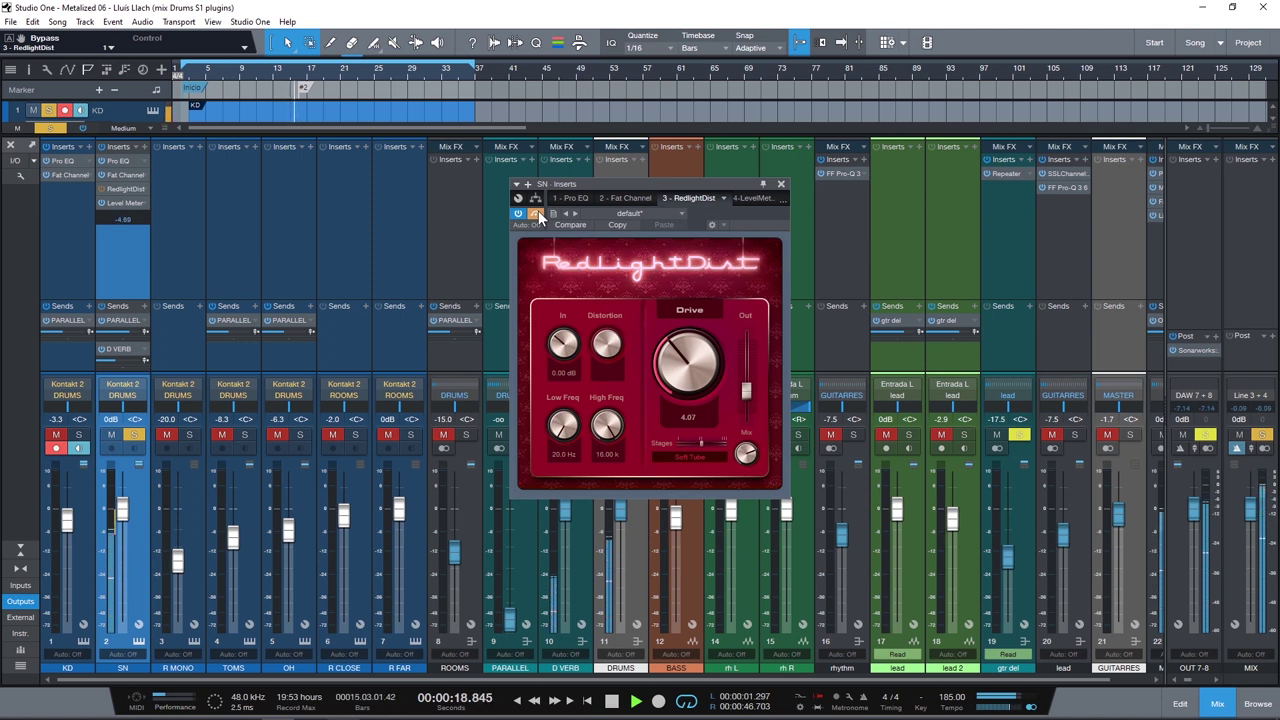
# On SN's Pro EQ, enable the HF band as Peaking with -2.82 dB at 3.44 kHz and Q 1.00
pyautogui.click(118, 160)
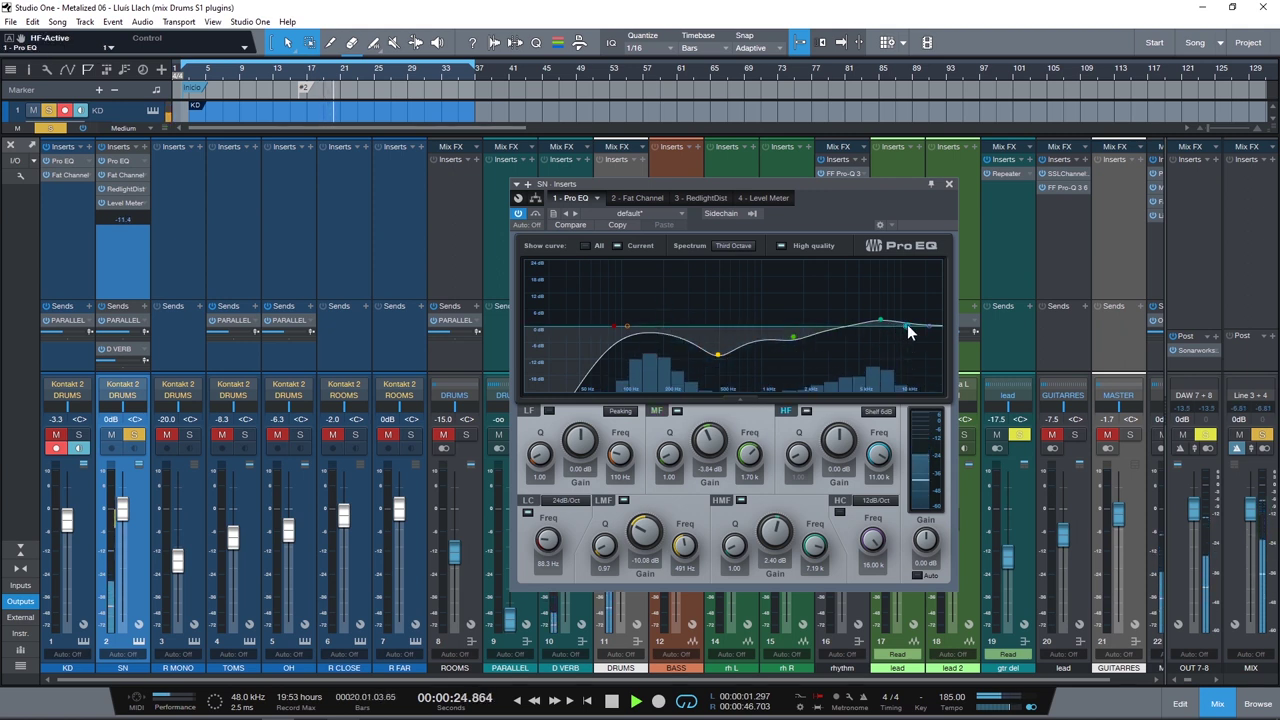
pyautogui.click(880, 412)
pyautogui.click(898, 427)
pyautogui.moveTo(908, 330); pyautogui.dragTo(833, 335)
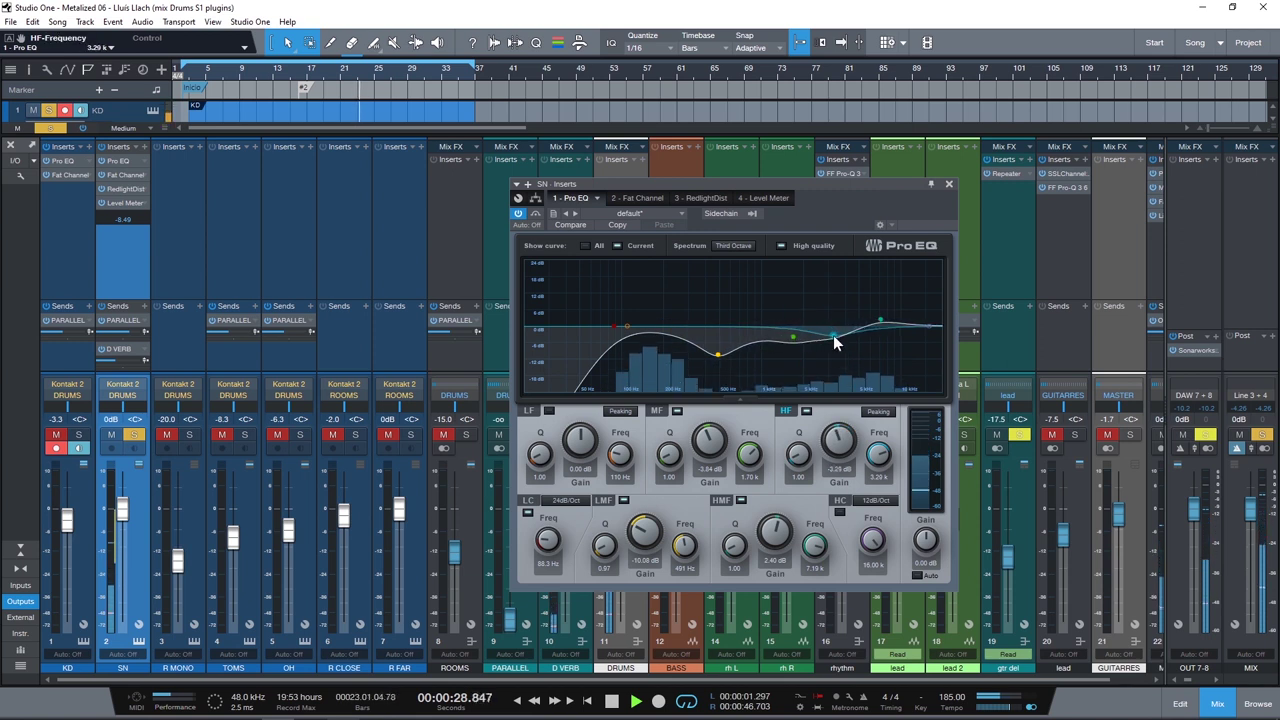
pyautogui.scroll(5, 833, 335)
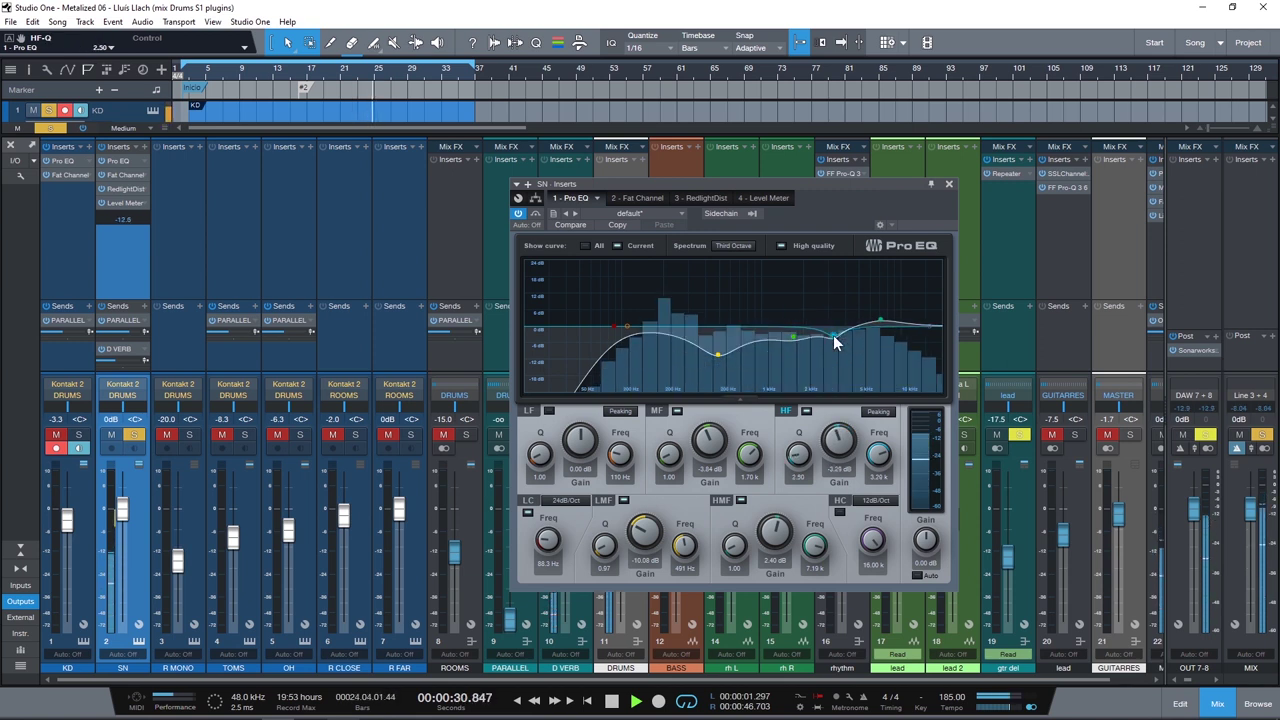
pyautogui.moveTo(833, 335); pyautogui.dragTo(833, 337)
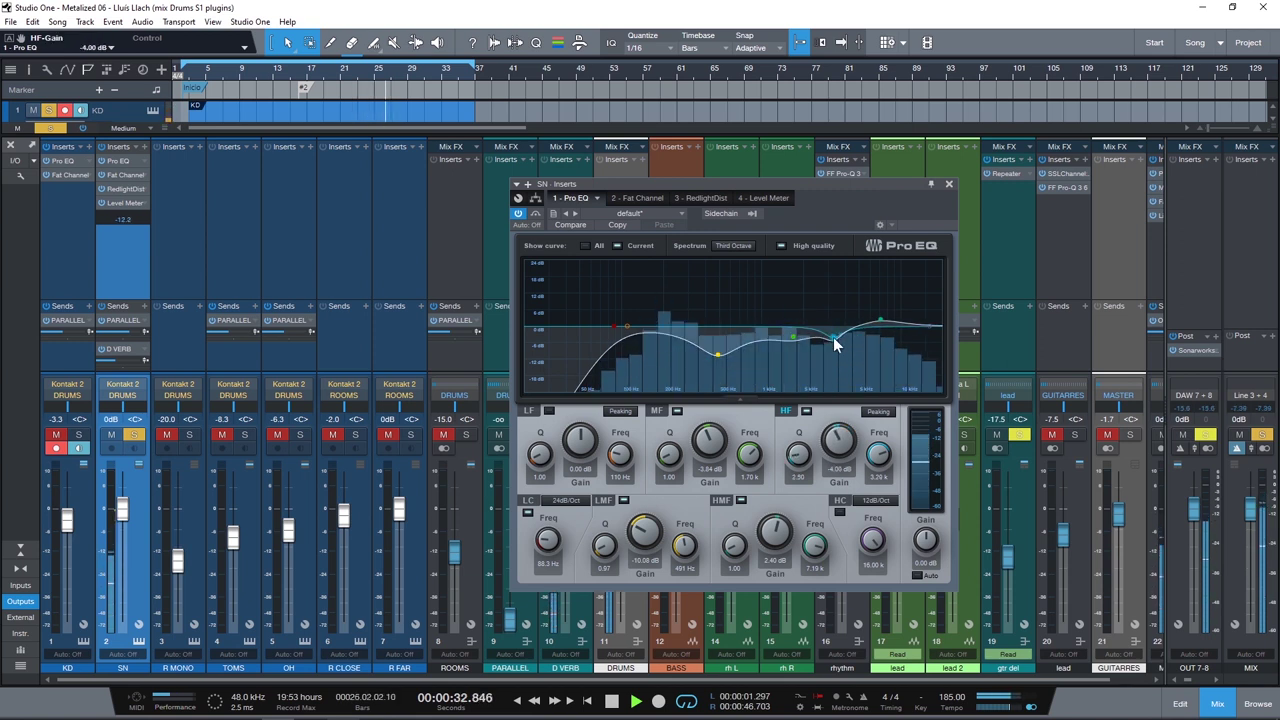
pyautogui.scroll(-2, 833, 337)
pyautogui.moveTo(833, 337); pyautogui.dragTo(836, 334)
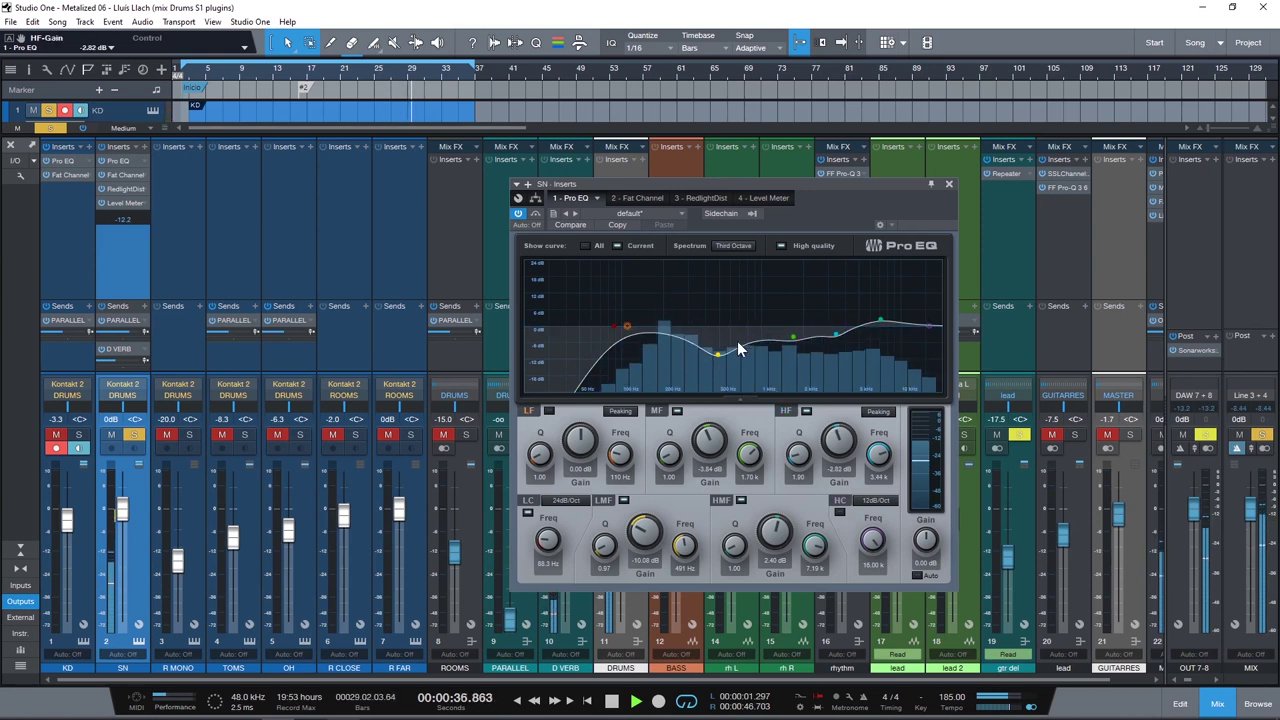
# Enable SN's LF band as a narrow peaking cut of -12.00 dB at 394 Hz with Q 8.21, and close the EQ
pyautogui.click(620, 411)
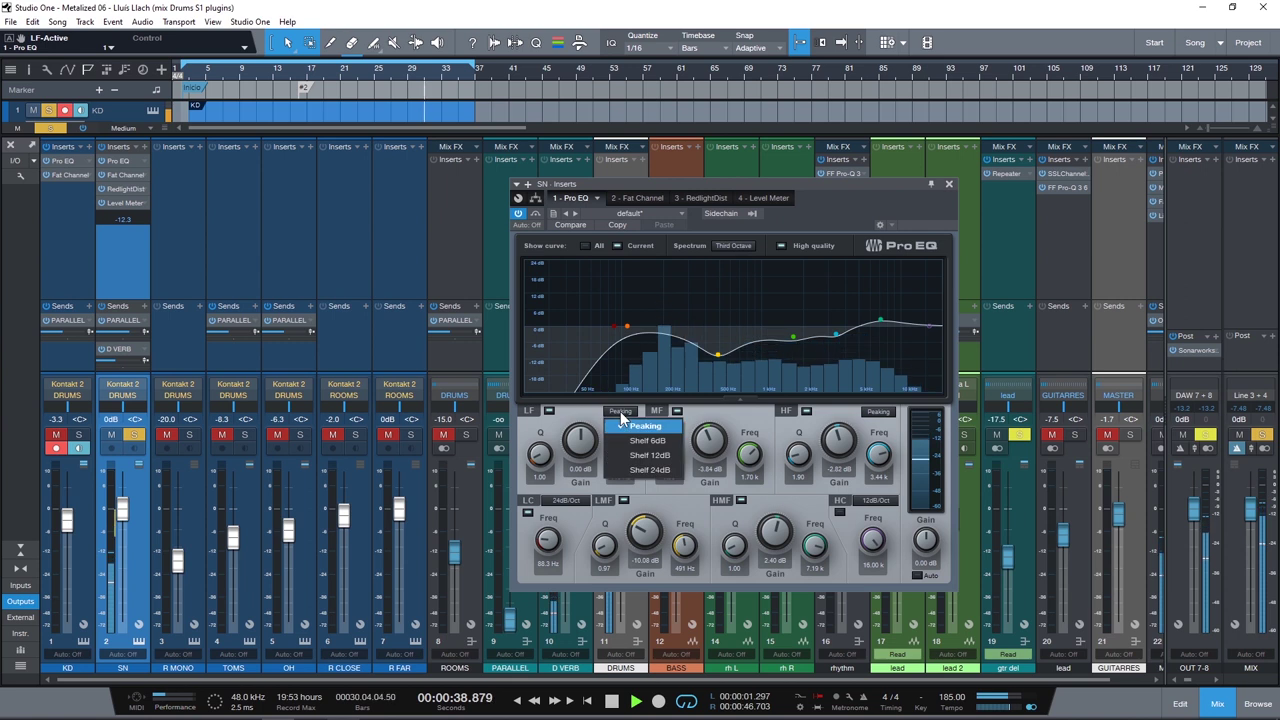
pyautogui.click(646, 325)
pyautogui.moveTo(628, 336); pyautogui.dragTo(706, 293)
pyautogui.moveTo(580, 441)
pyautogui.mouseDown()
pyautogui.moveTo(573, 465)
pyautogui.moveTo(590, 387)
pyautogui.moveTo(576, 470)
pyautogui.moveTo(540, 442)
pyautogui.moveTo(578, 452)
pyautogui.mouseUp()
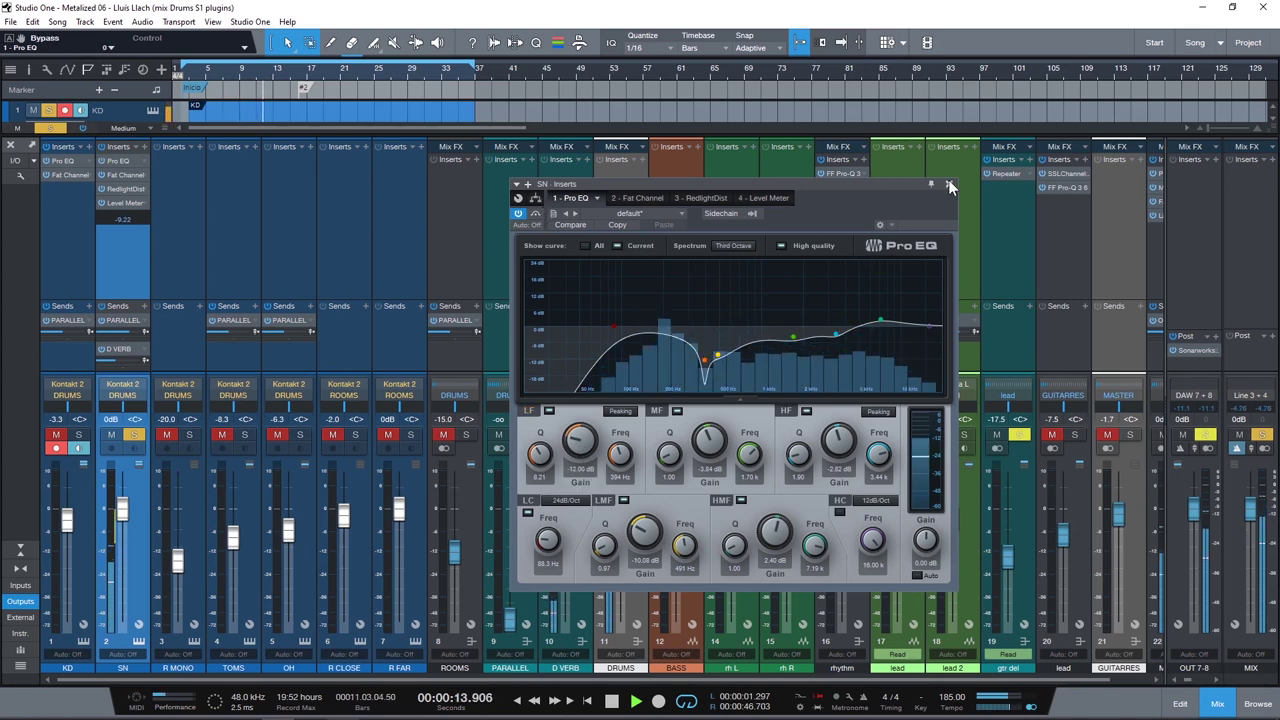
pyautogui.click(949, 185)
# Insert Room Reverb on the D VERB channel with the SN channel playing
pyautogui.press('space')
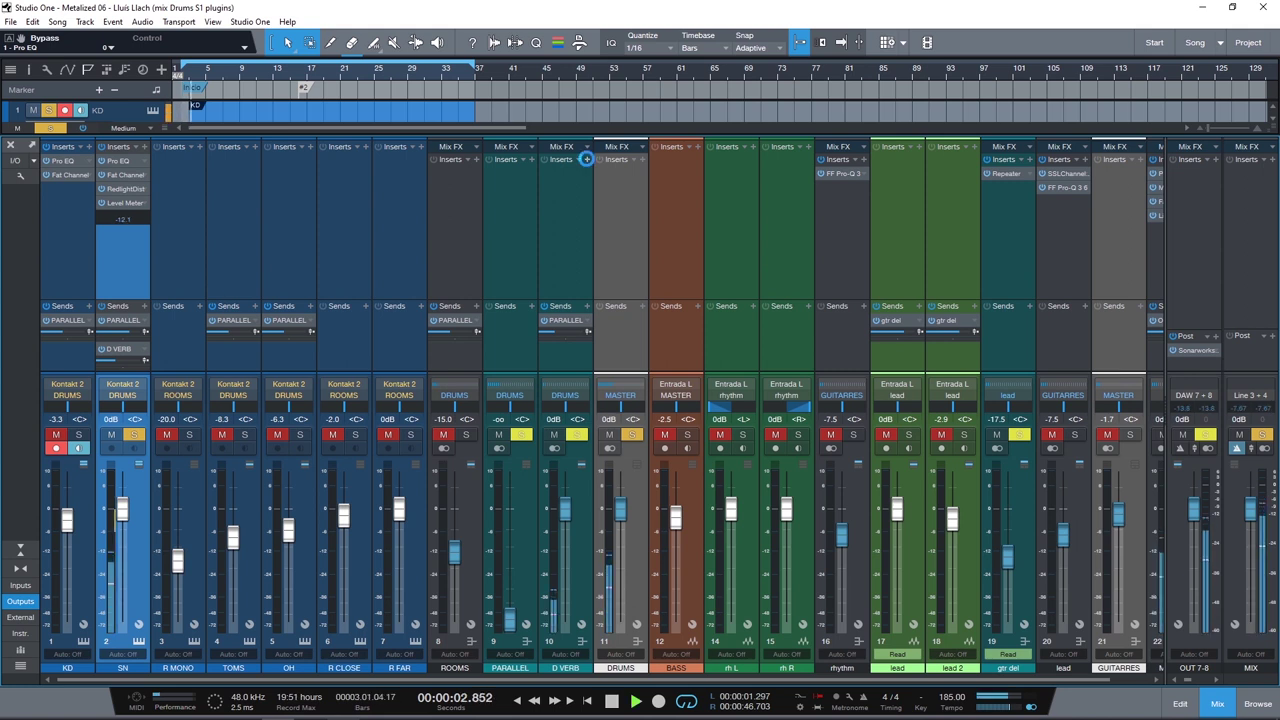
pyautogui.click(586, 158)
pyautogui.write('REVER')
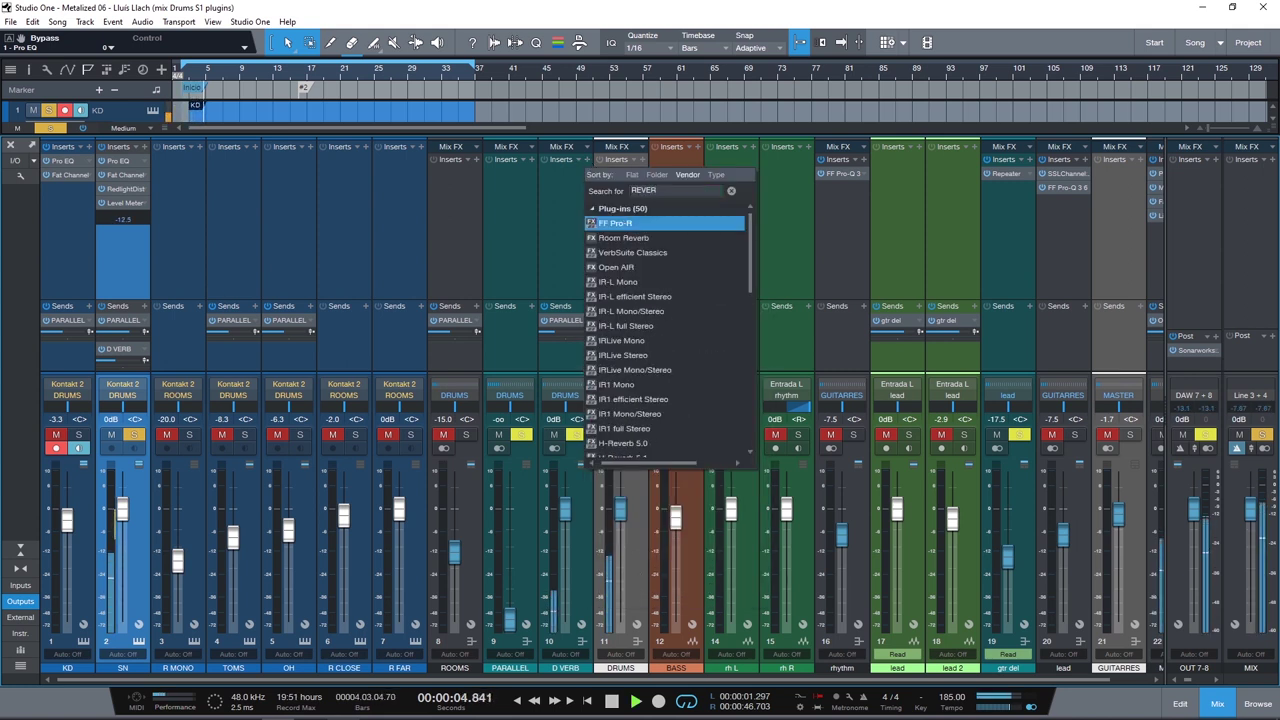
pyautogui.click(630, 238)
pyautogui.moveTo(741, 201); pyautogui.dragTo(766, 197)
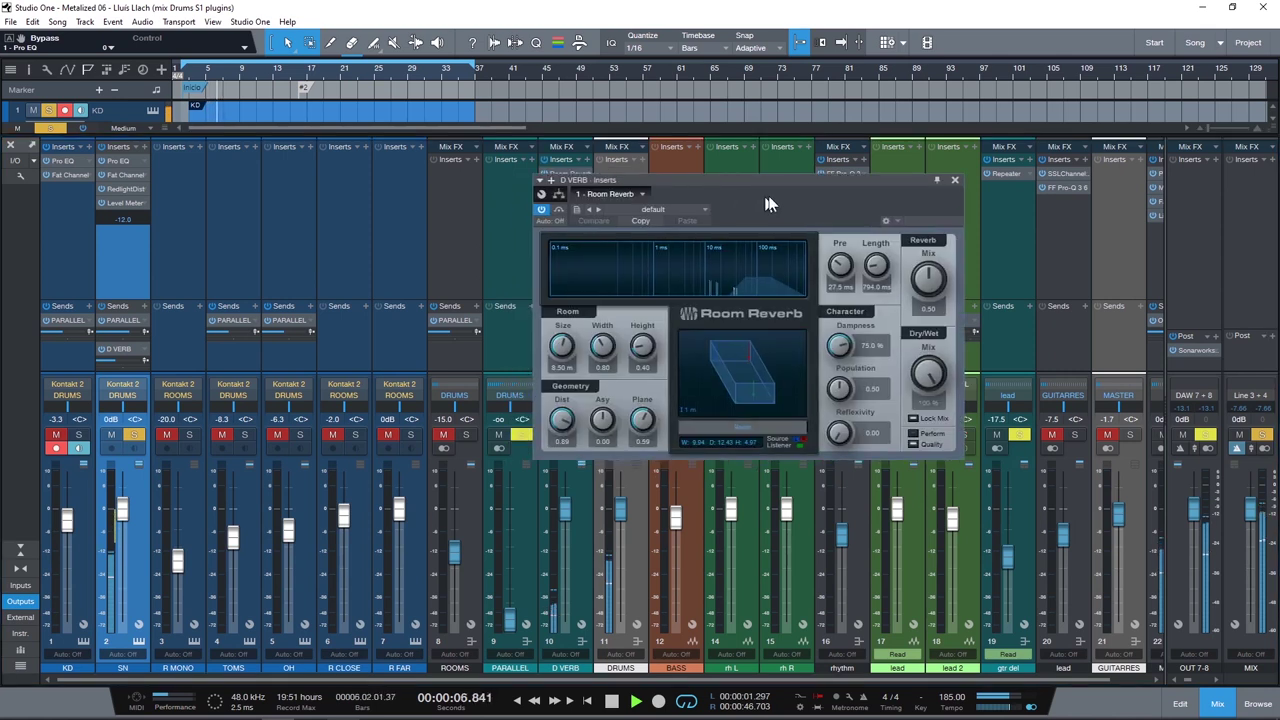
# Load the SD - Bright preset in D VERB's Room Reverb and adjust SN's send level to D VERB
pyautogui.click(712, 204)
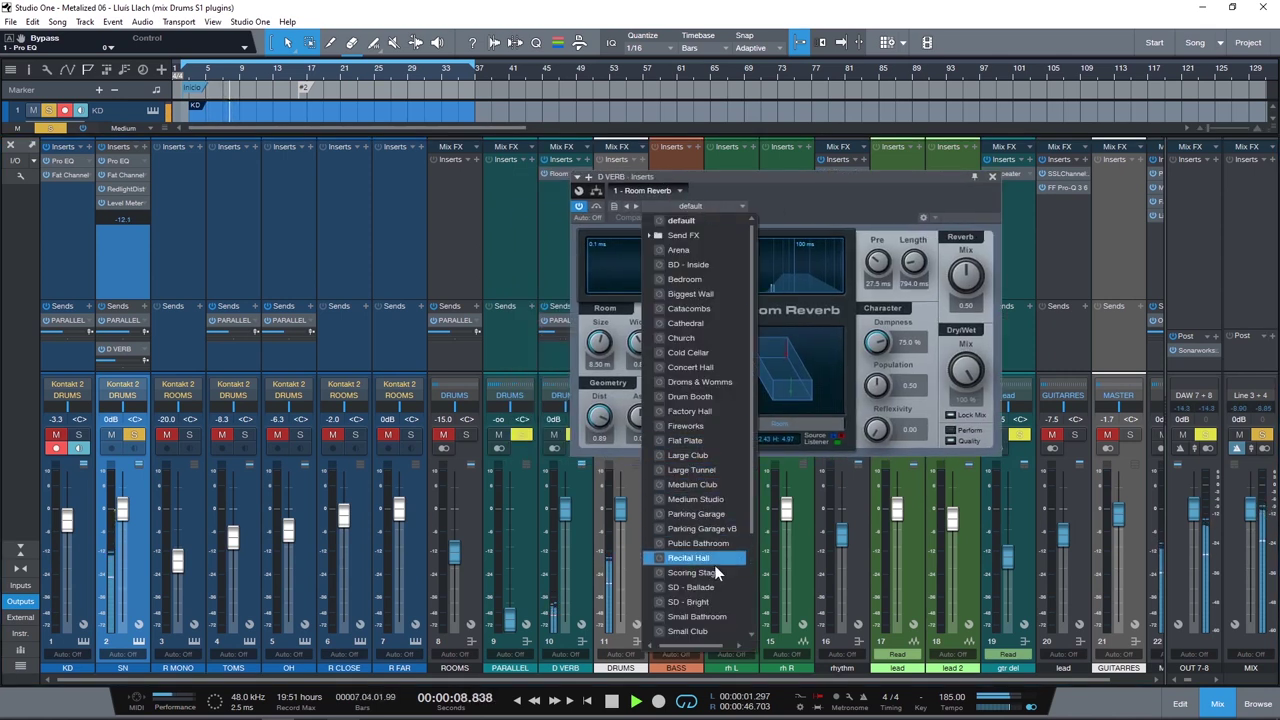
pyautogui.click(704, 600)
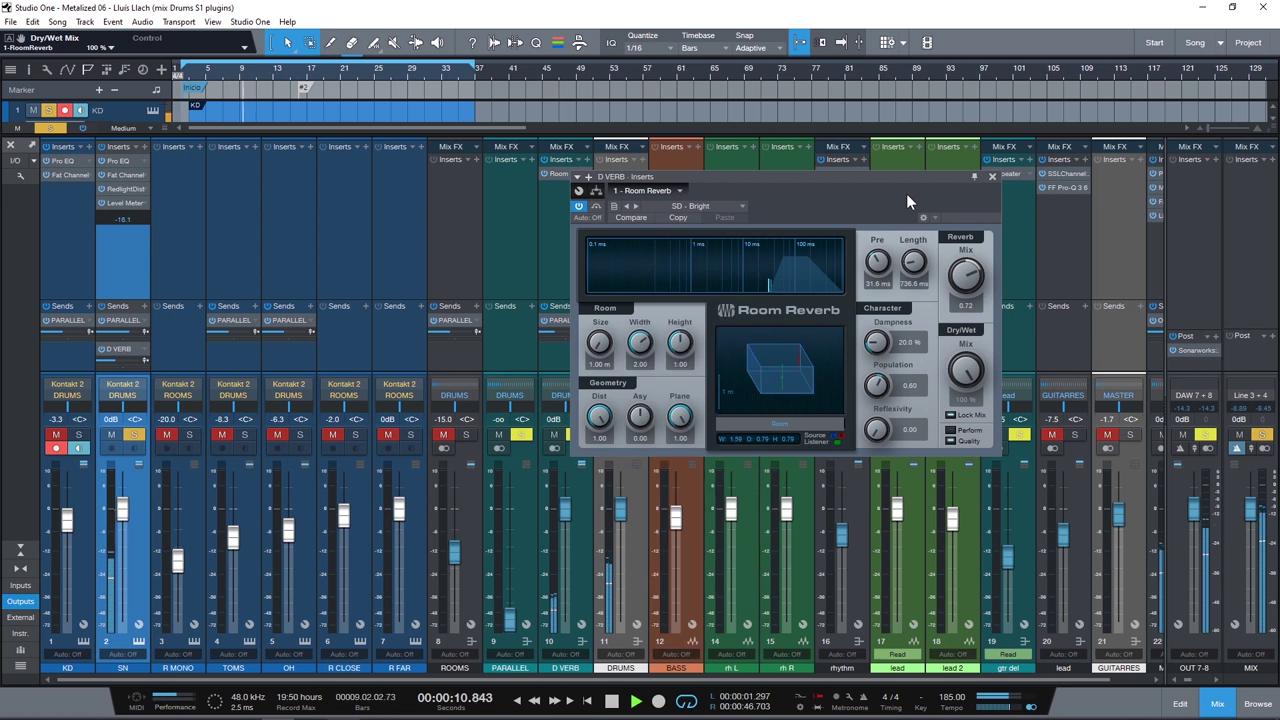
pyautogui.moveTo(824, 190); pyautogui.dragTo(914, 204)
pyautogui.moveTo(126, 359)
pyautogui.mouseDown()
pyautogui.moveTo(137, 360)
pyautogui.moveTo(119, 360)
pyautogui.mouseUp()
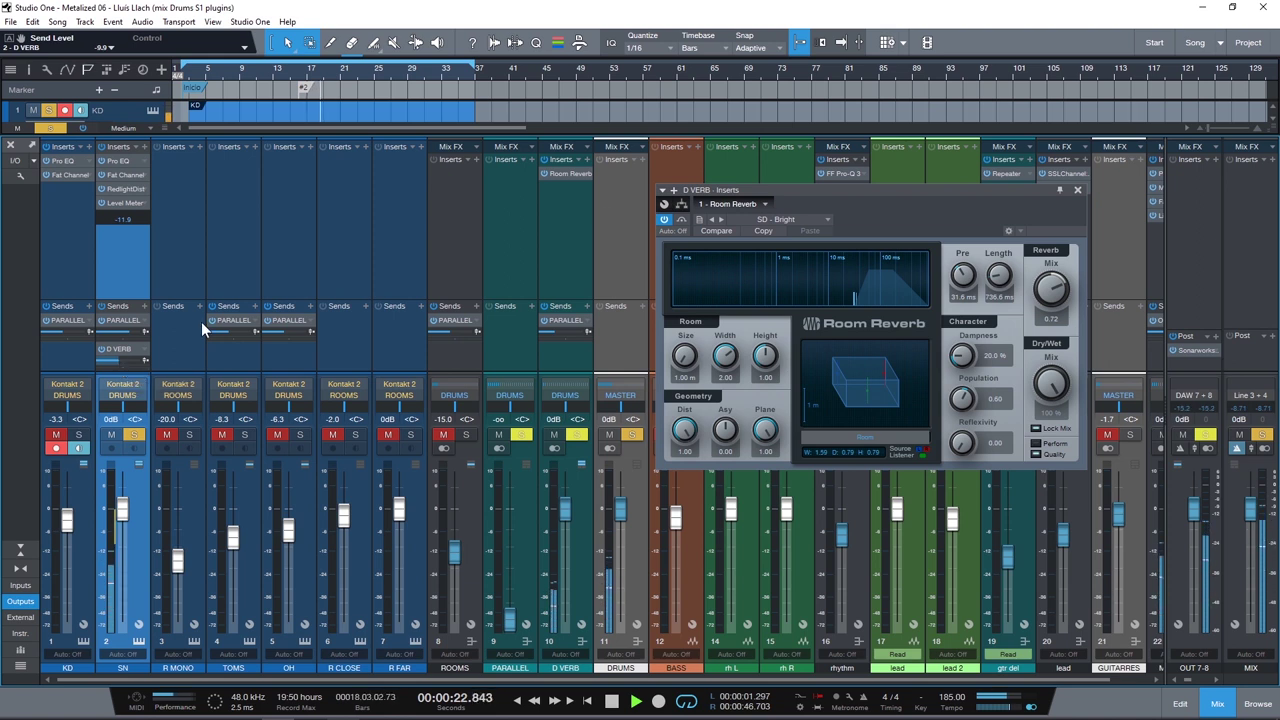
# Add Pro EQ after Room Reverb on D VERB and enable a 24 dB/Oct low cut at 230 Hz
pyautogui.click(588, 174)
pyautogui.write('eq')
pyautogui.doubleClick(614, 224)
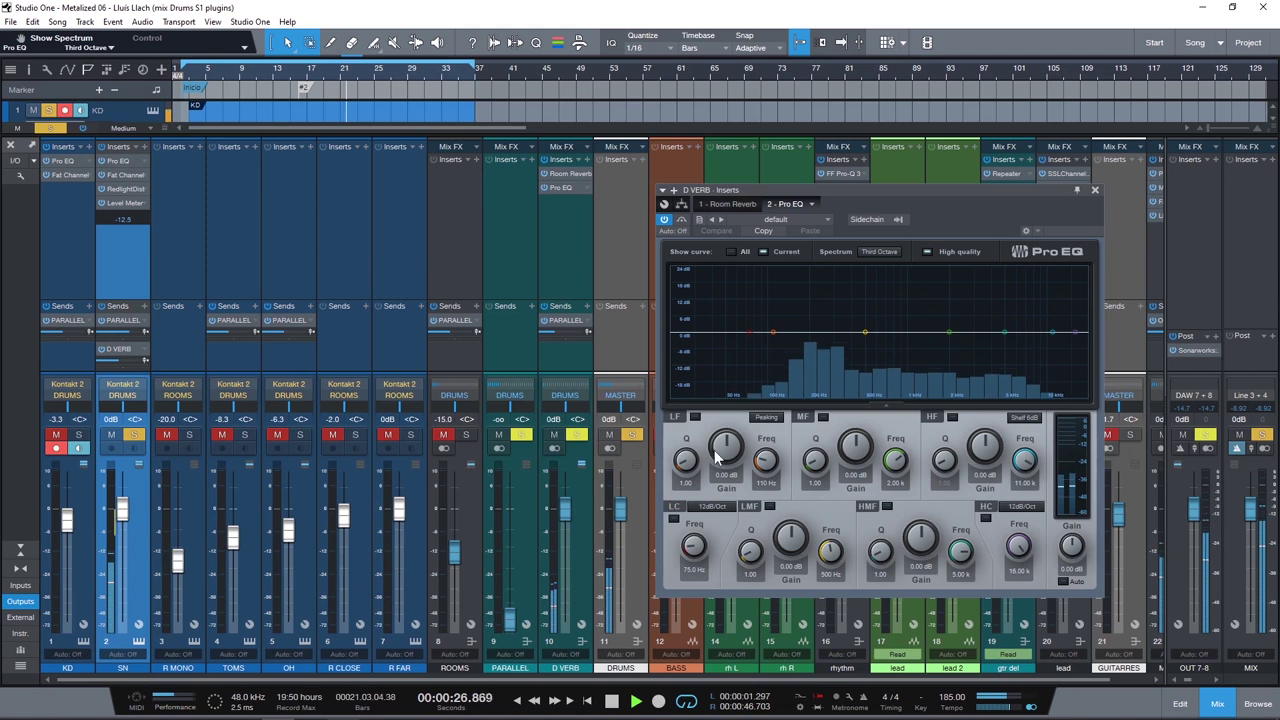
pyautogui.click(674, 517)
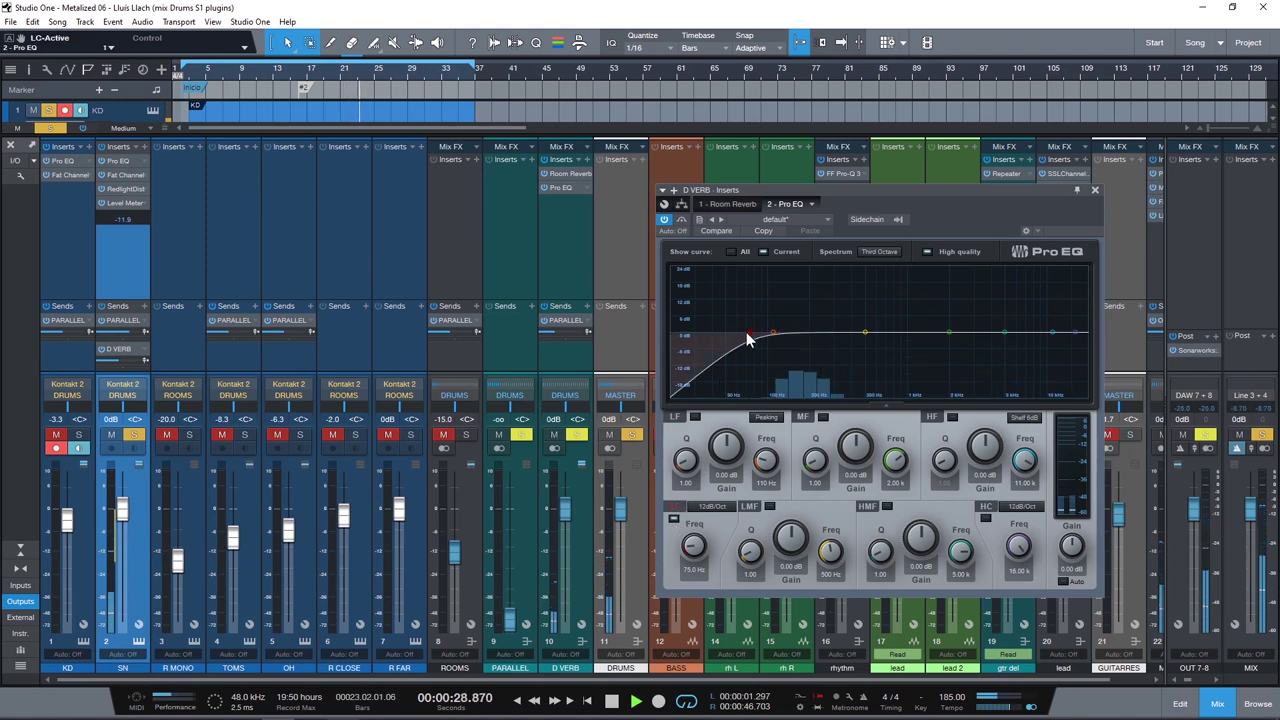
pyautogui.click(716, 508)
pyautogui.click(726, 556)
pyautogui.moveTo(750, 333); pyautogui.dragTo(819, 351)
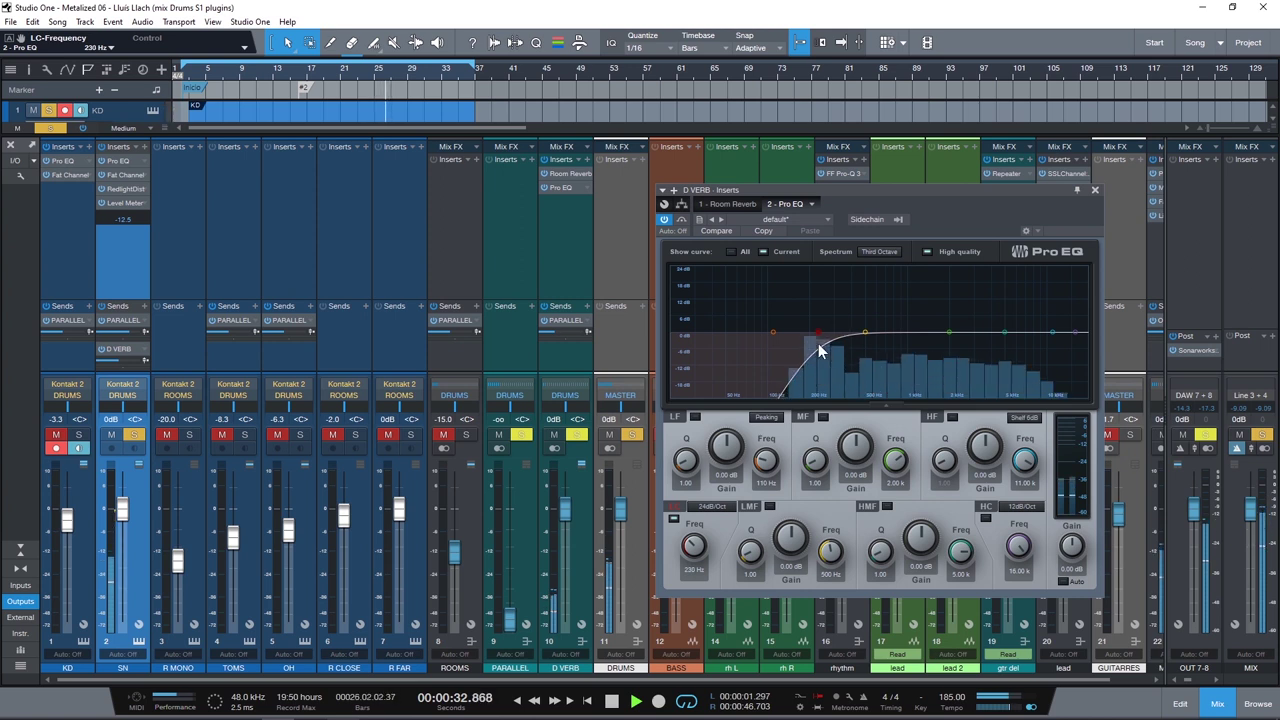
# Boost the MF band of D VERB's Pro EQ by 3.76 dB at 5.65 kHz with Q 0.40, and close the EQ
pyautogui.moveTo(949, 331); pyautogui.dragTo(1012, 322)
pyautogui.scroll(-8, 1012, 322)
pyautogui.scroll(2, 1012, 322)
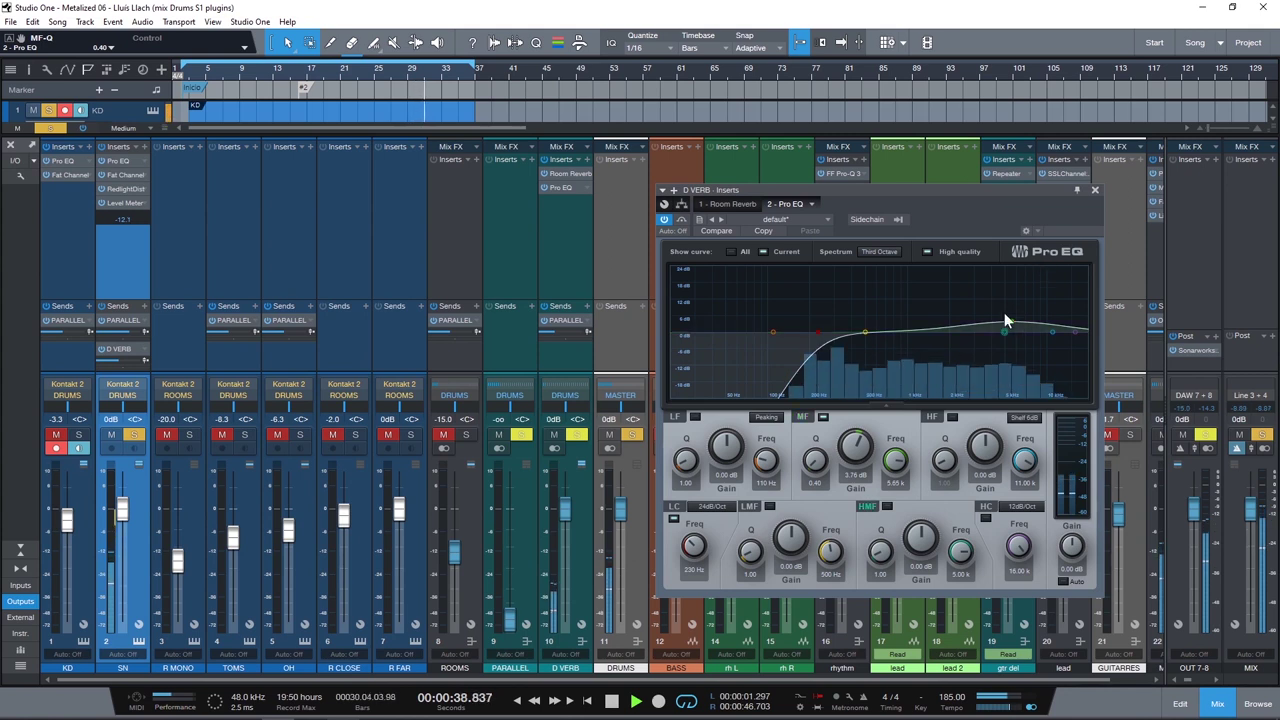
pyautogui.click(1094, 189)
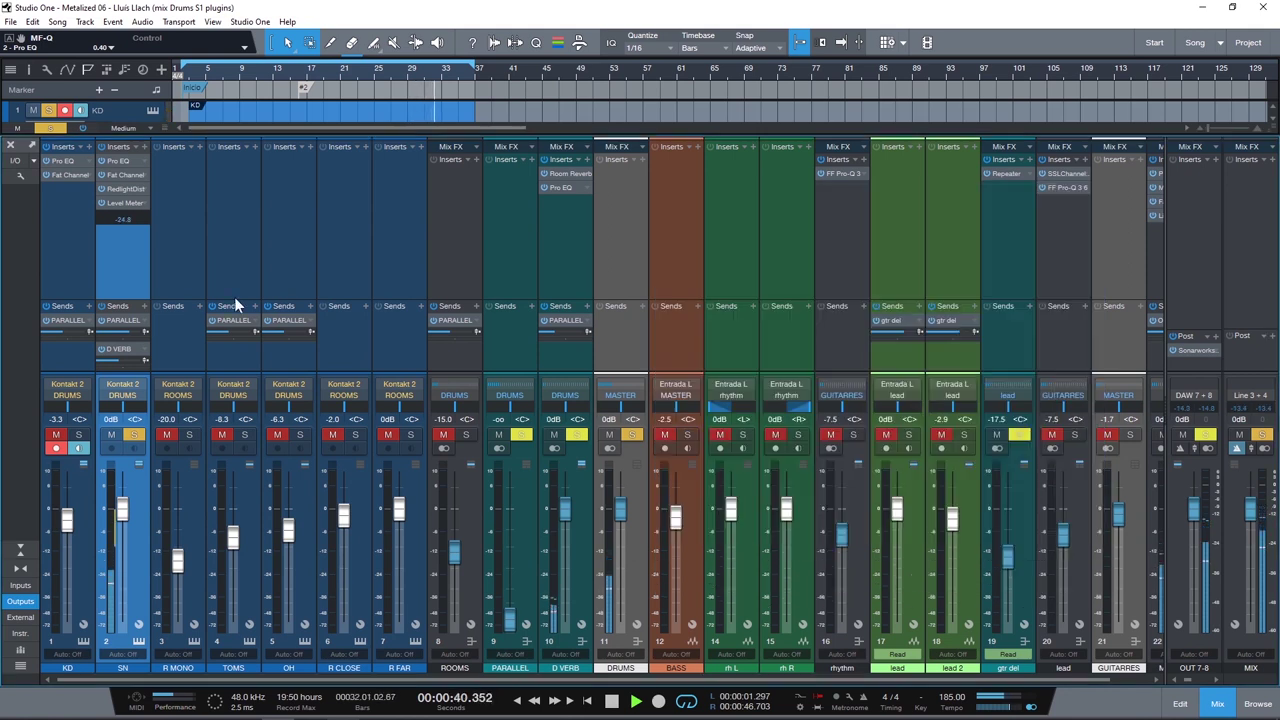
# Set SN's D VERB send level to -13.3 dB and solo the DRUMS bus
pyautogui.click(117, 361)
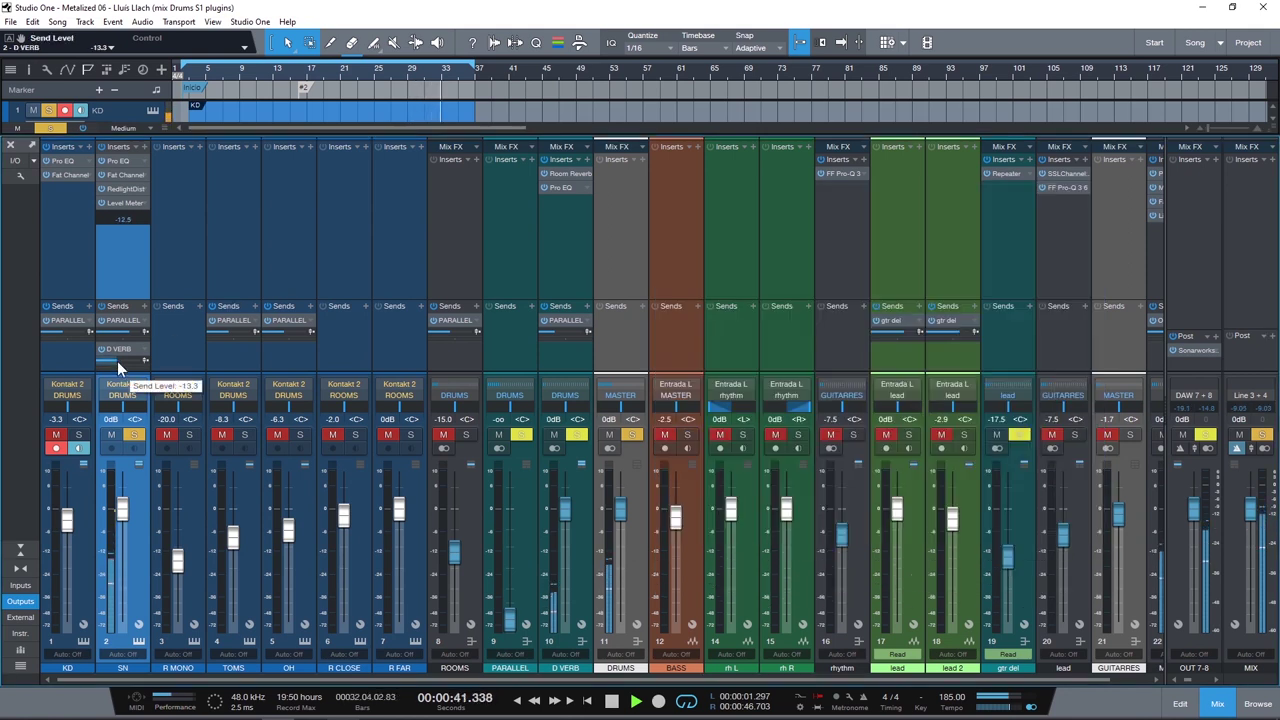
pyautogui.click(631, 434)
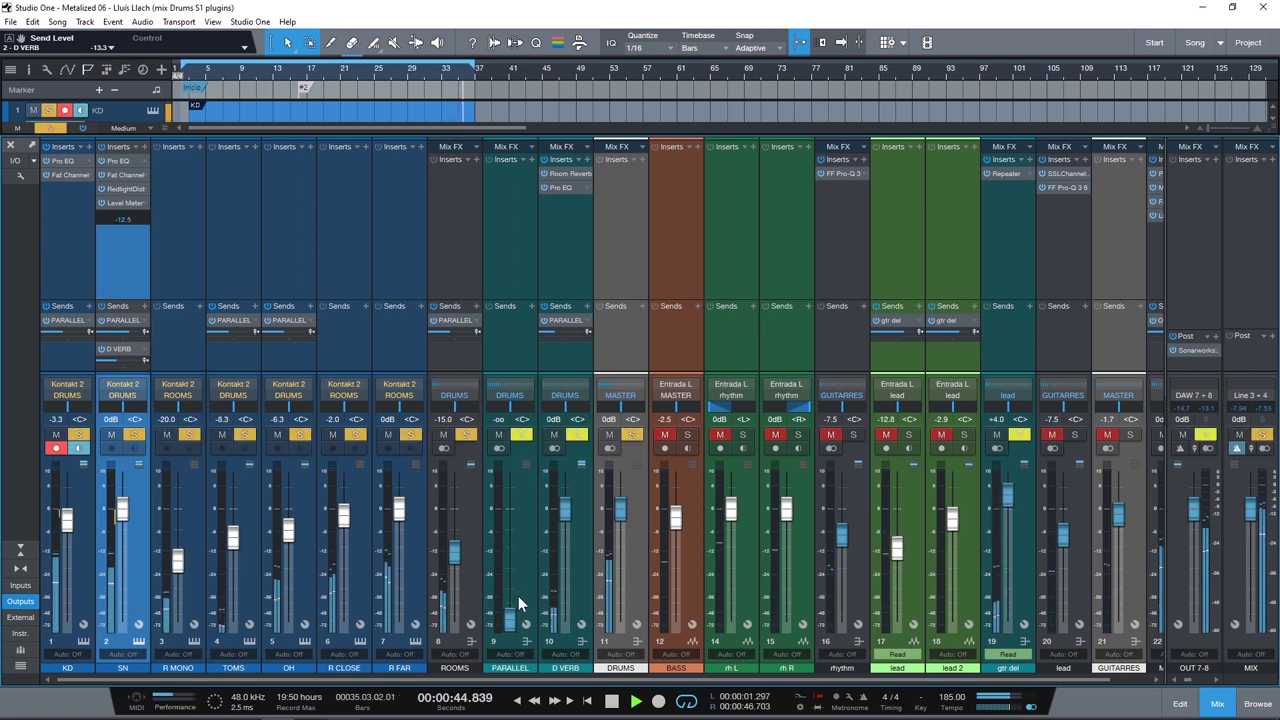
# Switch the PARALLEL channel from solo safe to normal solo and raise its fader to -1.4 dB
pyautogui.click(524, 437)
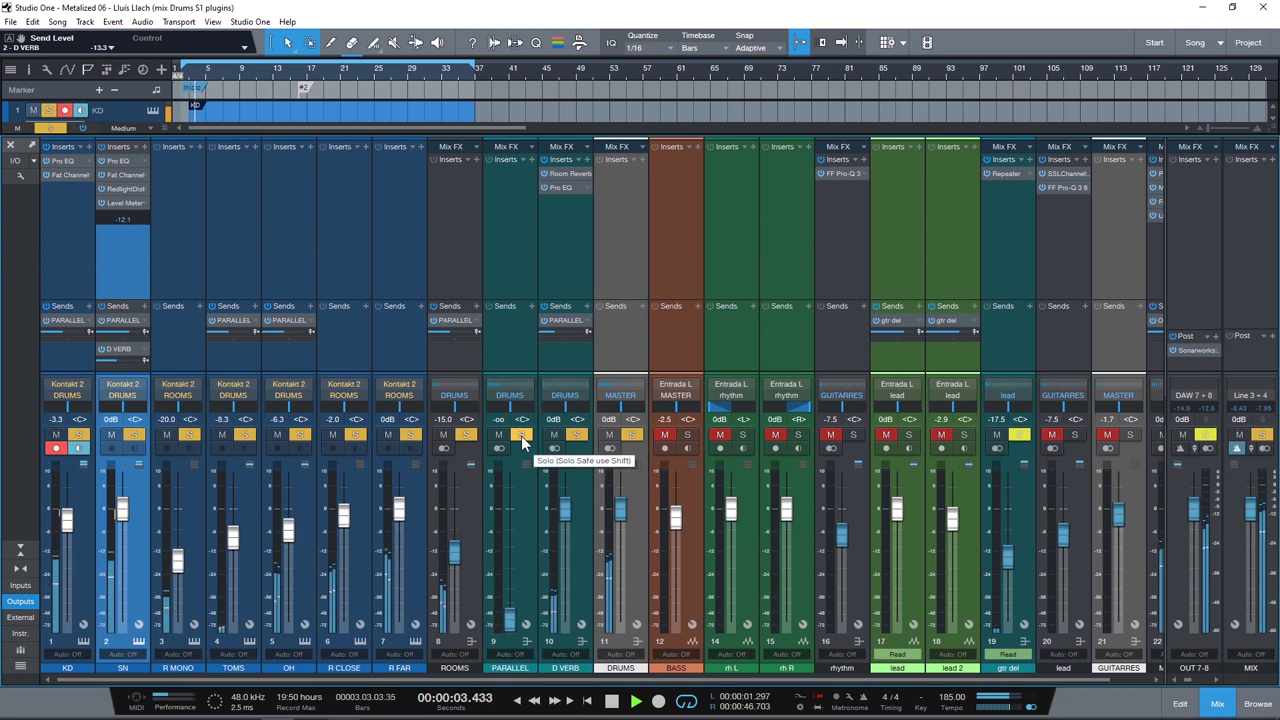
pyautogui.click(520, 434)
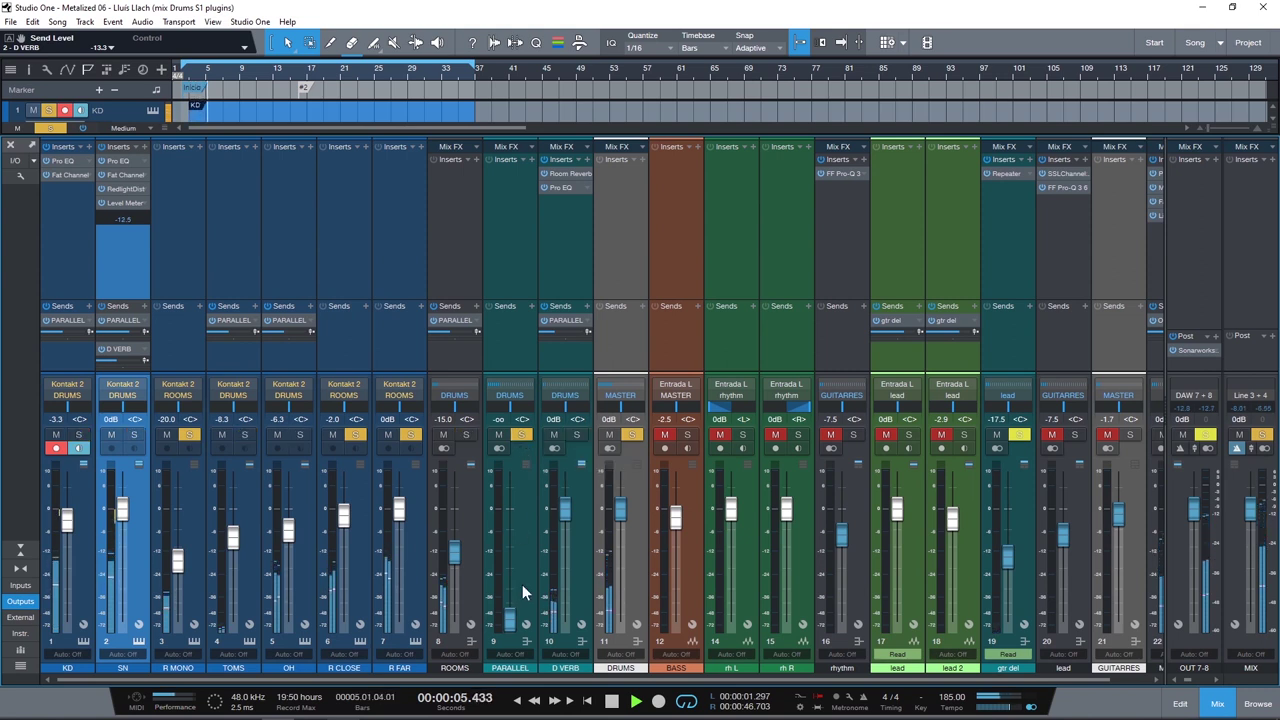
pyautogui.moveTo(515, 518); pyautogui.dragTo(507, 503)
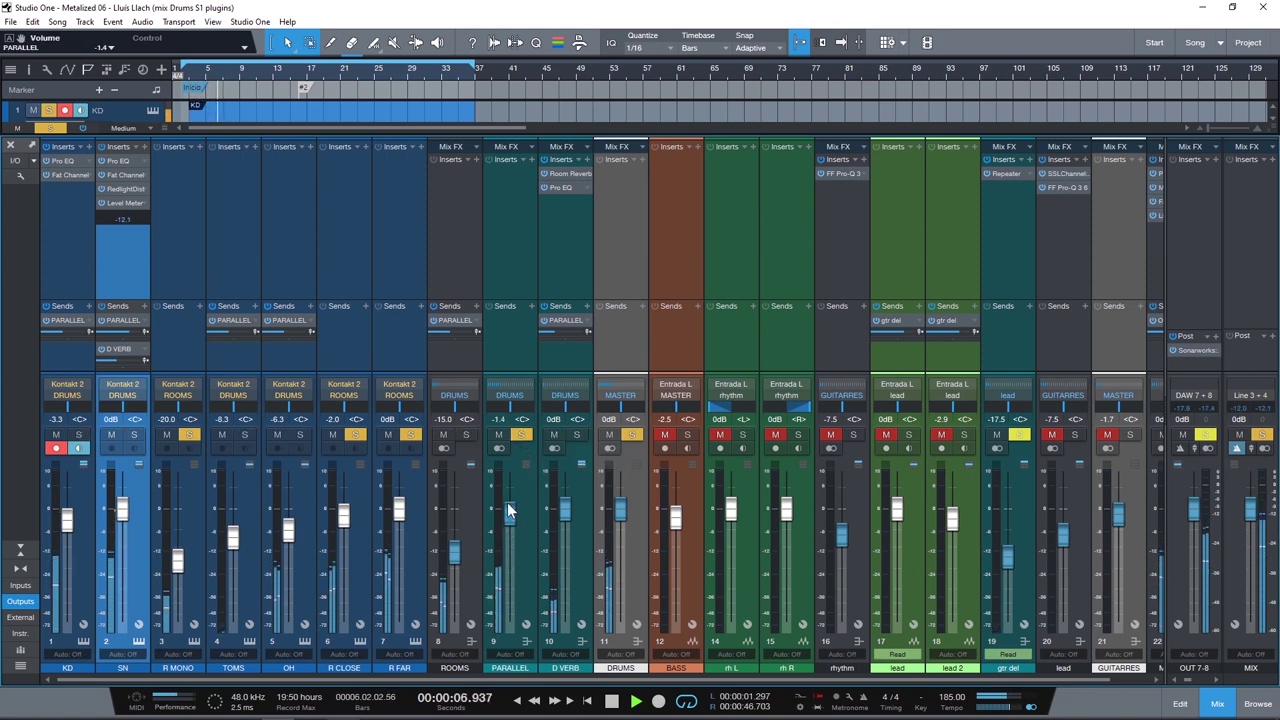
# Insert Fat Channel on the PARALLEL channel and activate its compressor with the FET model
pyautogui.click(533, 157)
pyautogui.write('FAT')
pyautogui.doubleClick(563, 220)
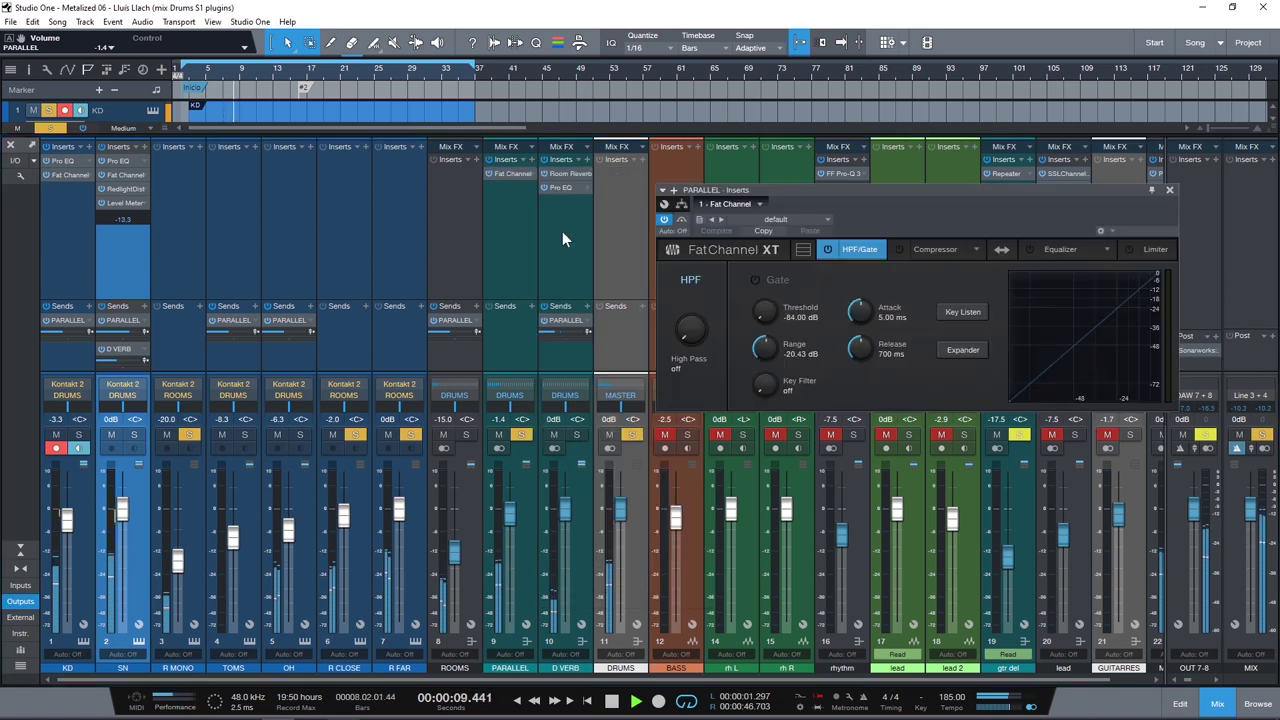
pyautogui.click(930, 250)
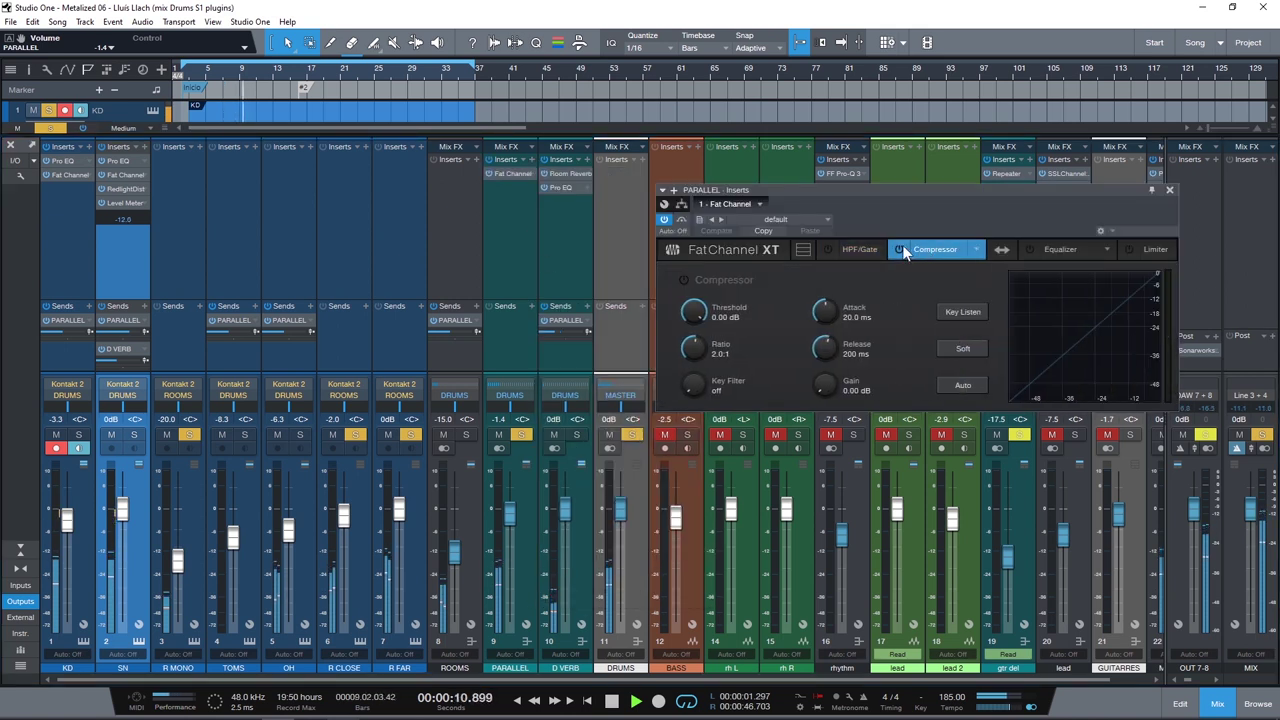
pyautogui.click(975, 250)
pyautogui.click(955, 292)
pyautogui.click(1030, 293)
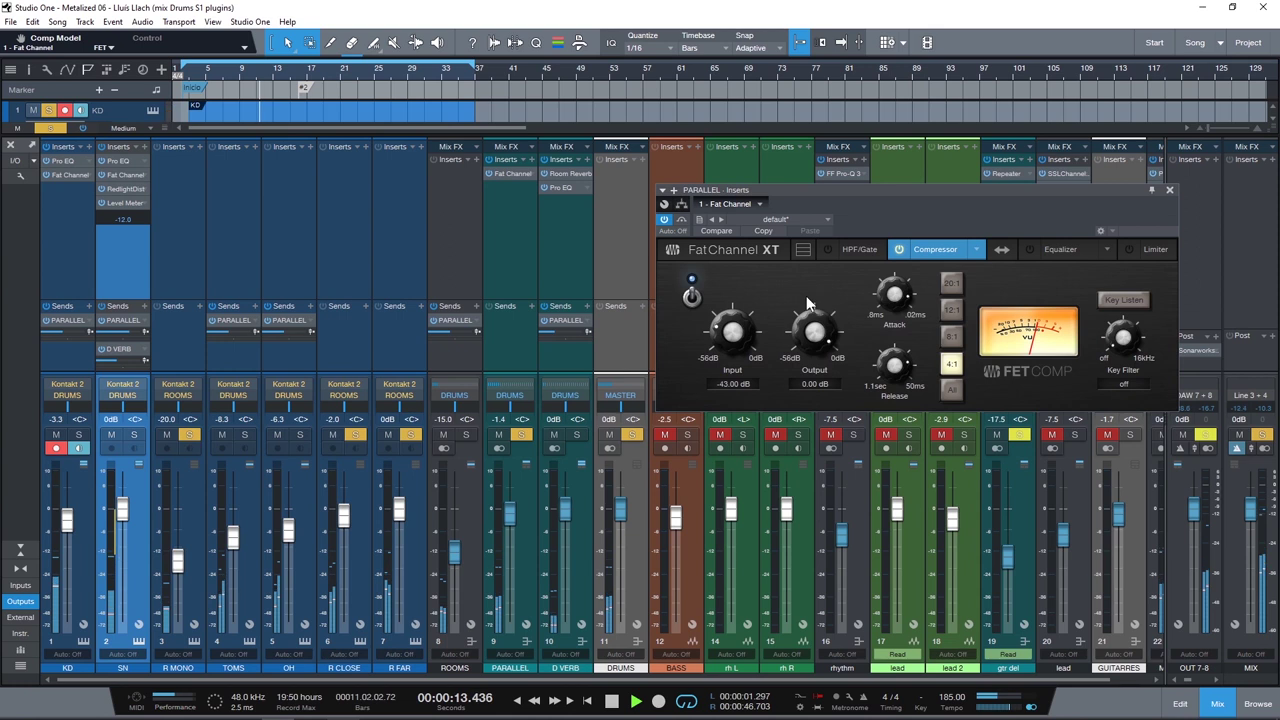
# Set PARALLEL's FET compressor to input -5.76 dB, output -27.44 dB, attack 0.30 ms and ratio 20:1, and close Fat Channel
pyautogui.moveTo(733, 333); pyautogui.dragTo(767, 343)
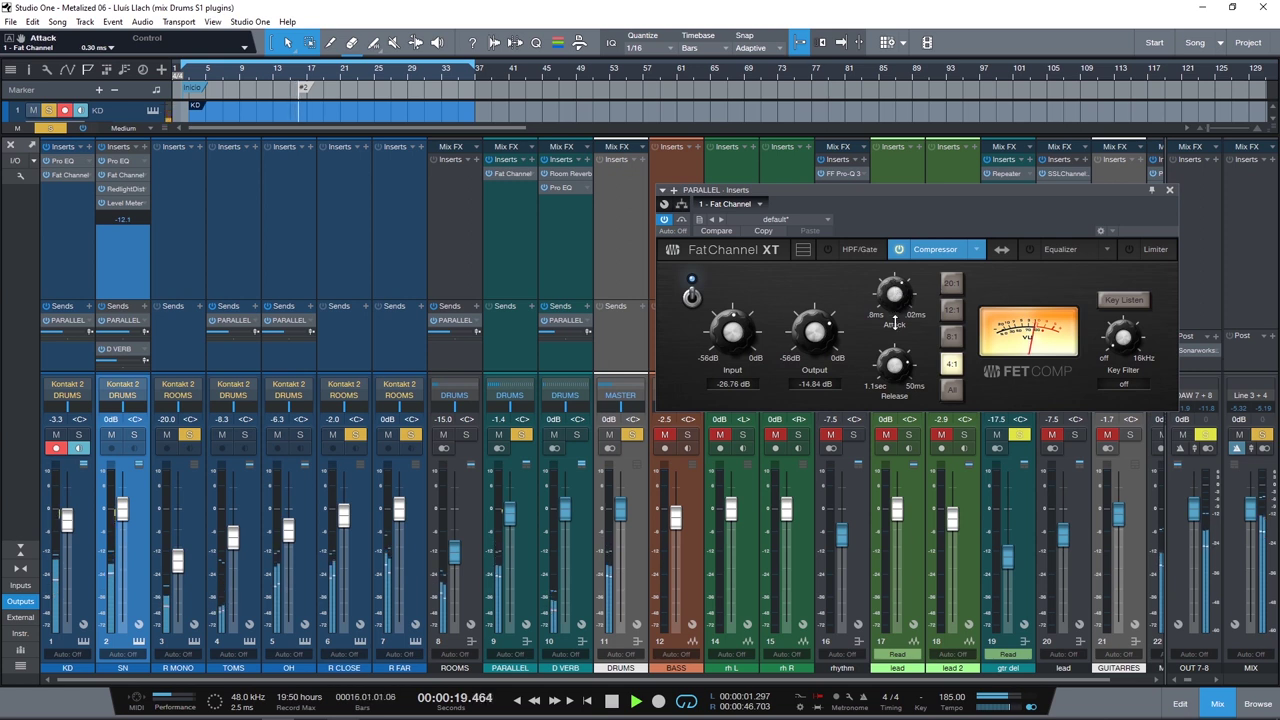
pyautogui.click(951, 283)
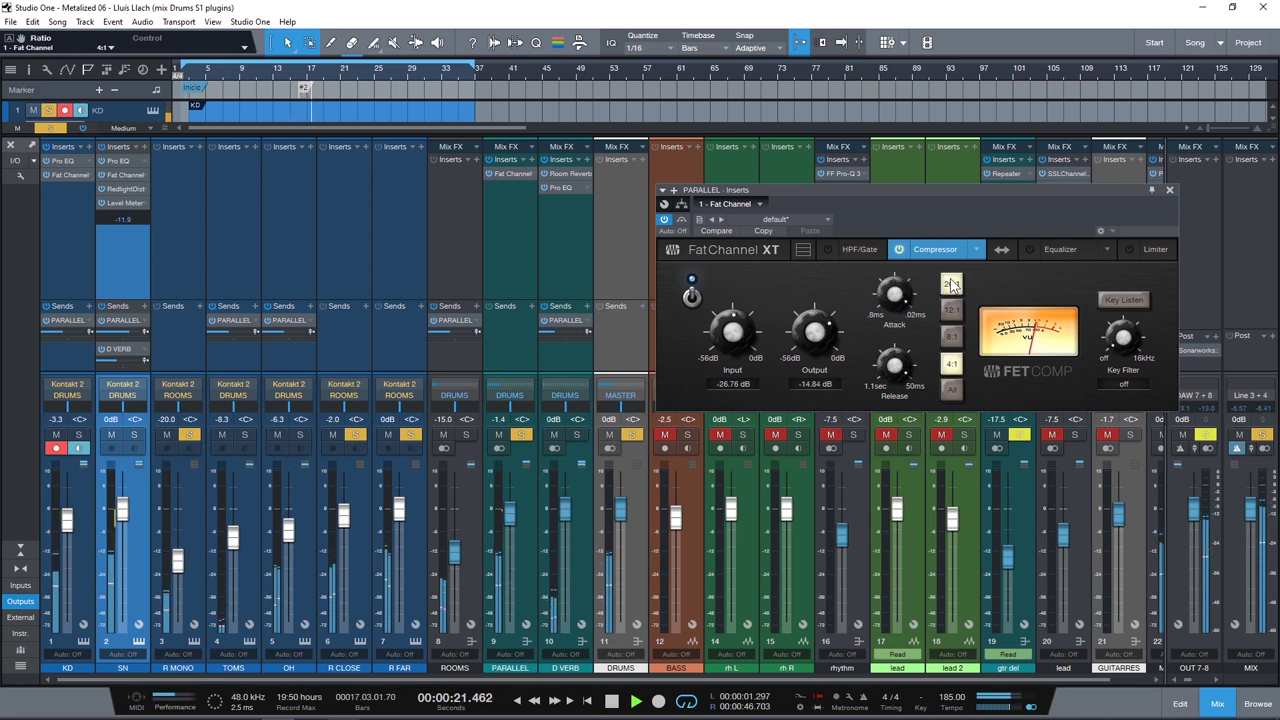
pyautogui.moveTo(760, 375); pyautogui.dragTo(810, 324)
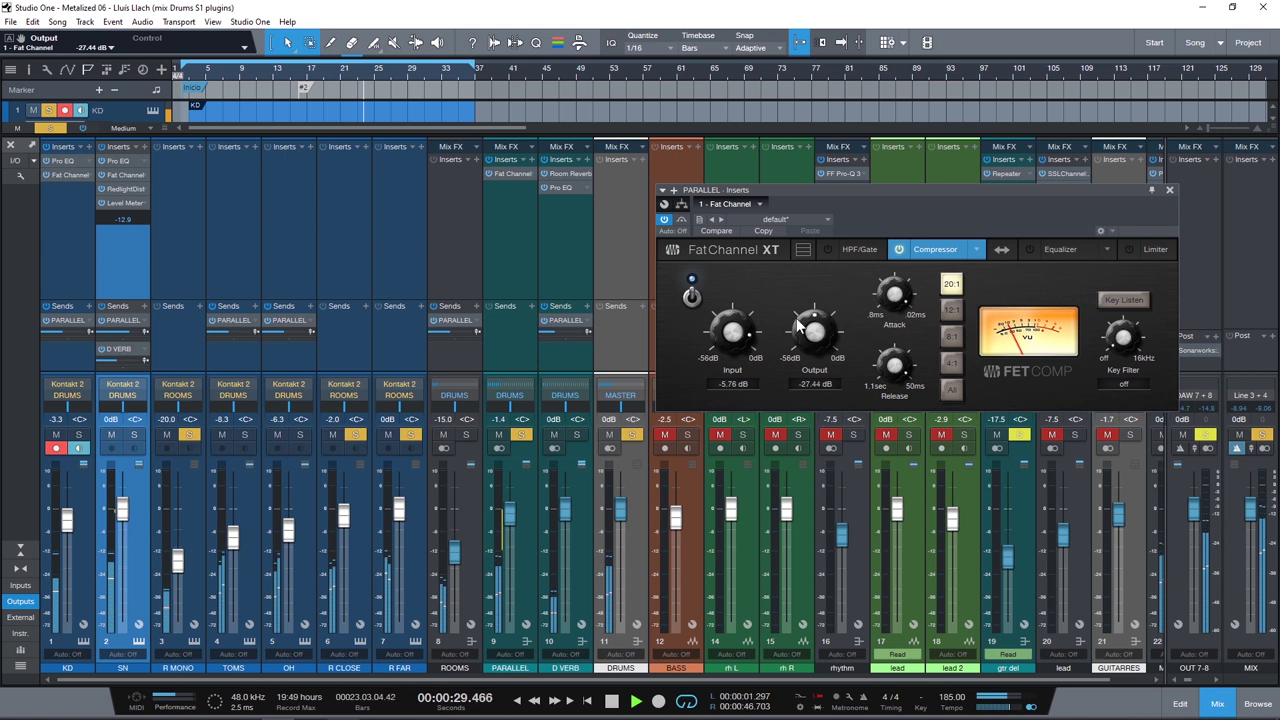
pyautogui.click(1167, 190)
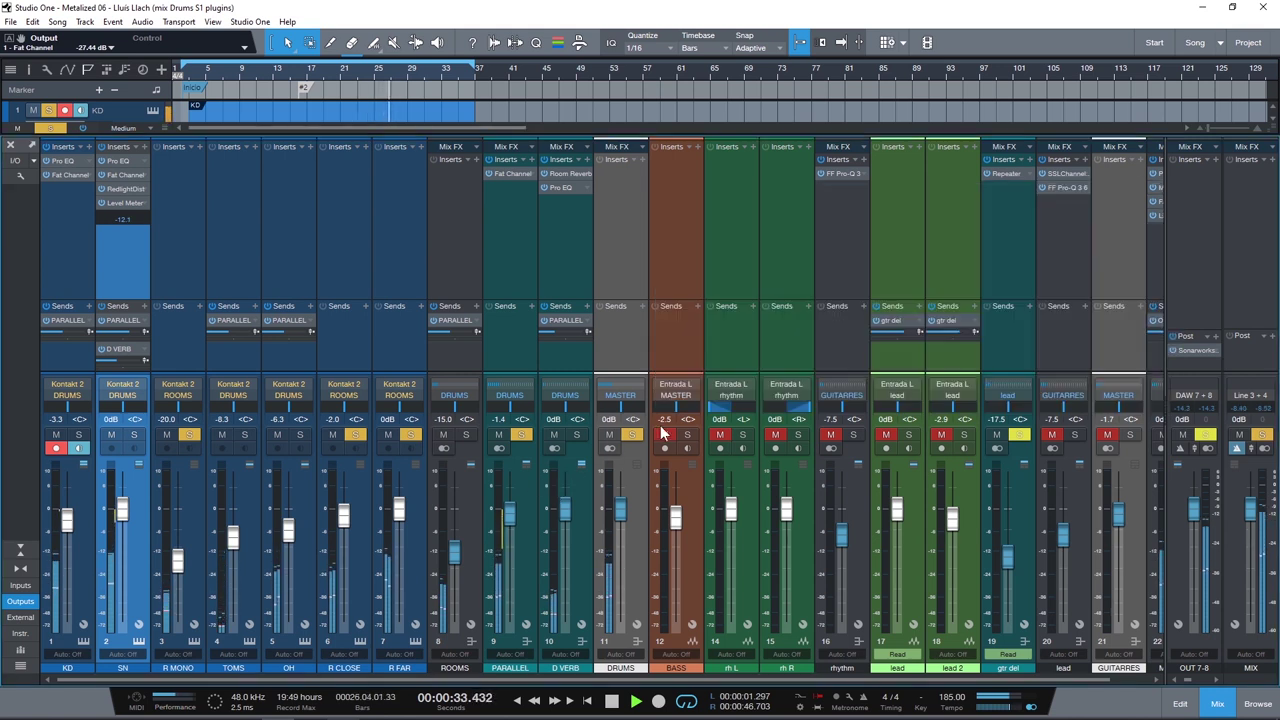
# Solo the DRUMS bus and bring the PARALLEL fader down to -12.6 dB
pyautogui.click(632, 435)
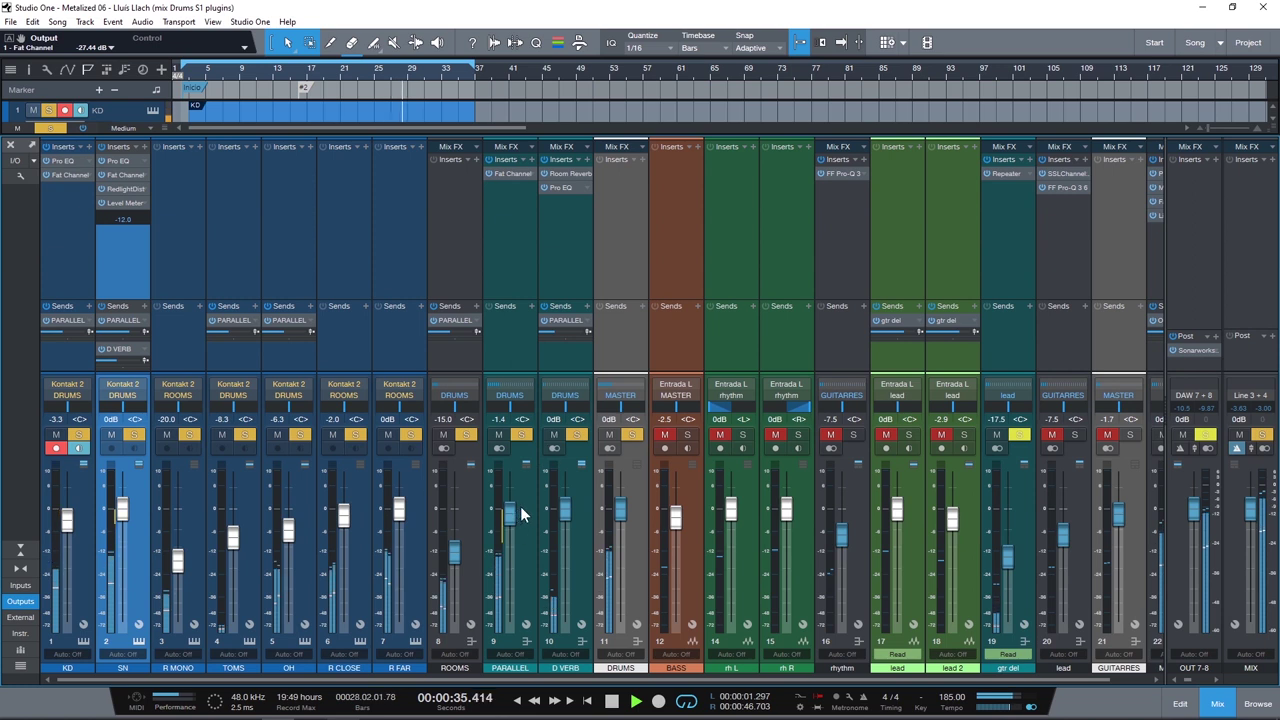
pyautogui.moveTo(511, 510); pyautogui.dragTo(516, 607)
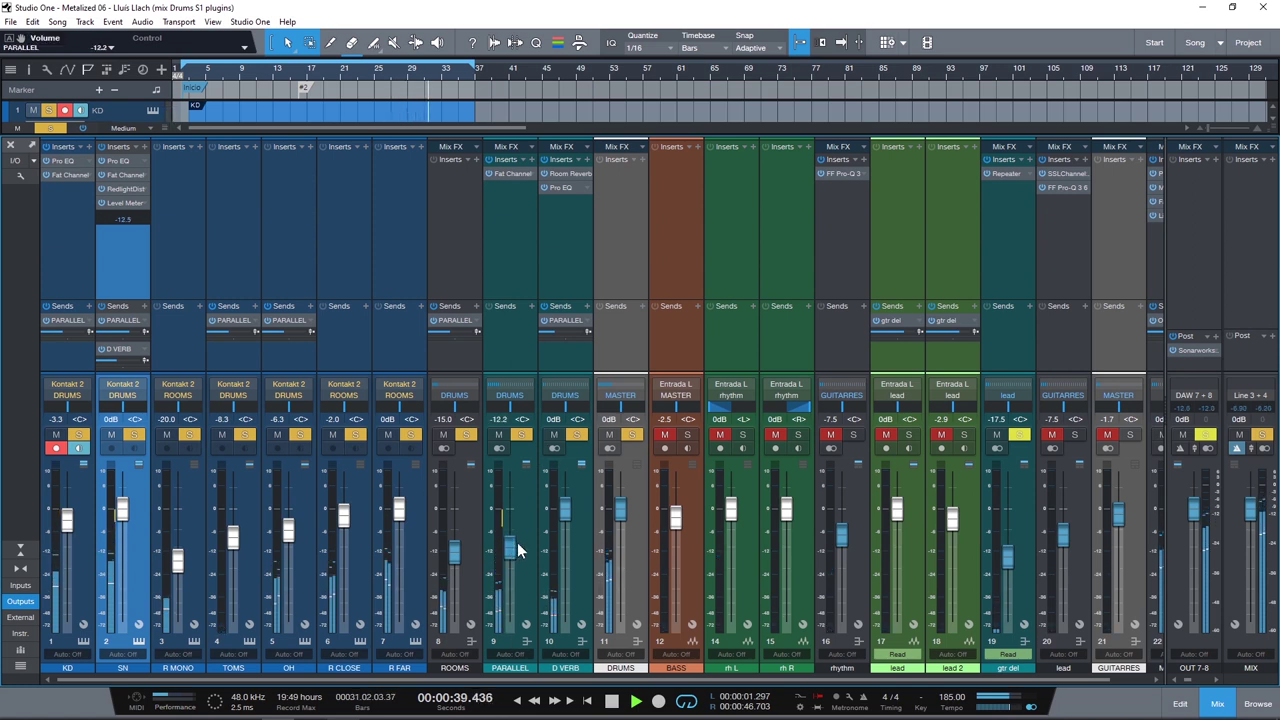
pyautogui.moveTo(518, 543); pyautogui.dragTo(518, 544)
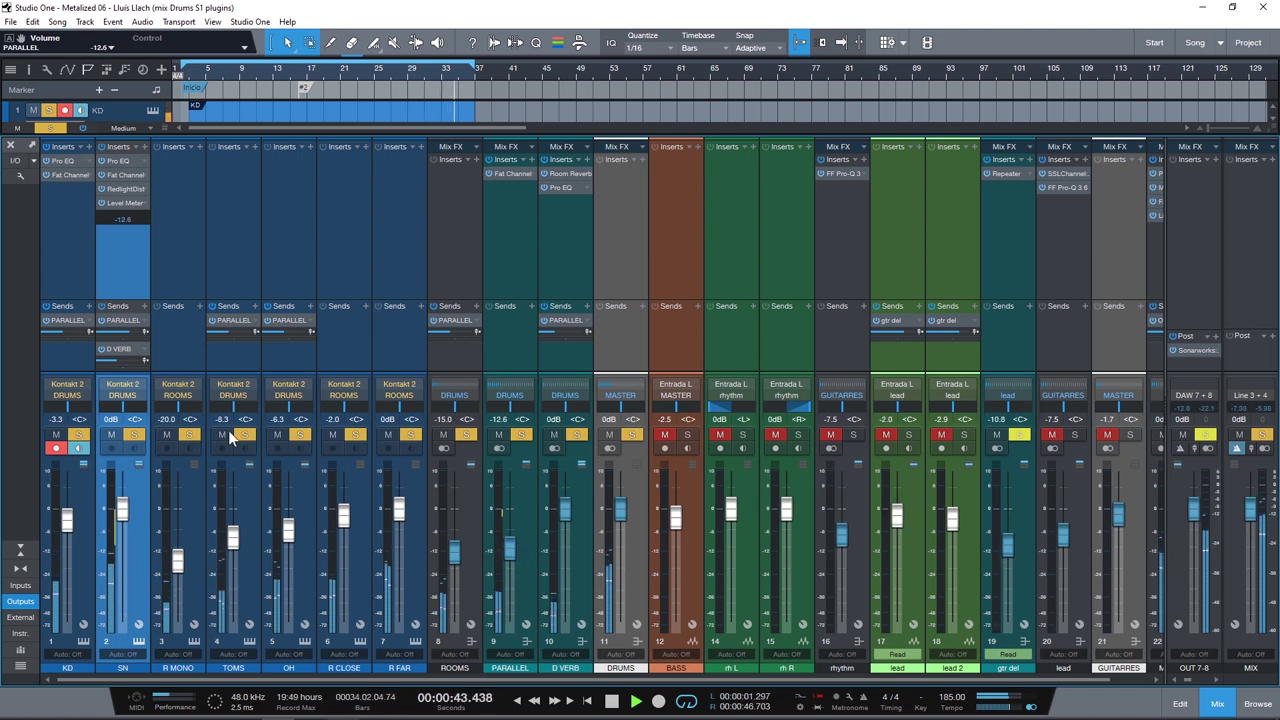
# Solo only the R MONO channel, select it alone and raise its fader to +3.9 dB
pyautogui.keyDown('alt'); pyautogui.click(189, 434); pyautogui.keyUp('alt')
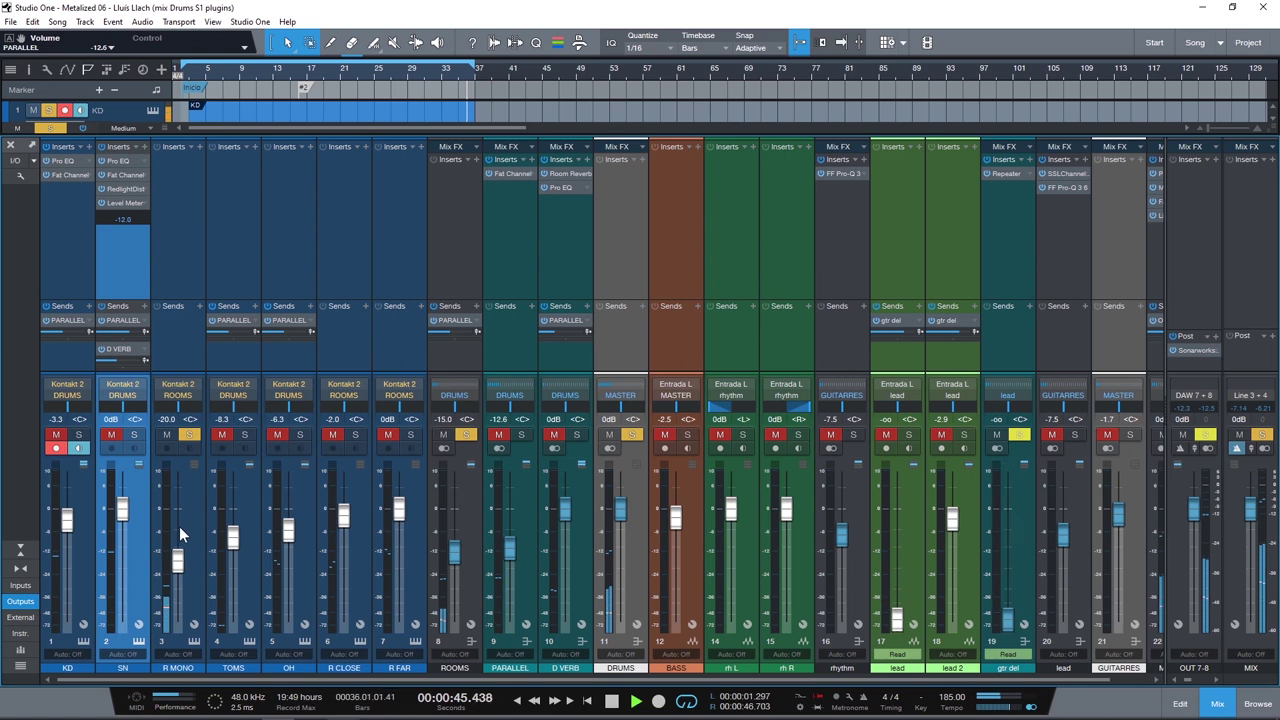
pyautogui.moveTo(180, 566); pyautogui.dragTo(178, 531)
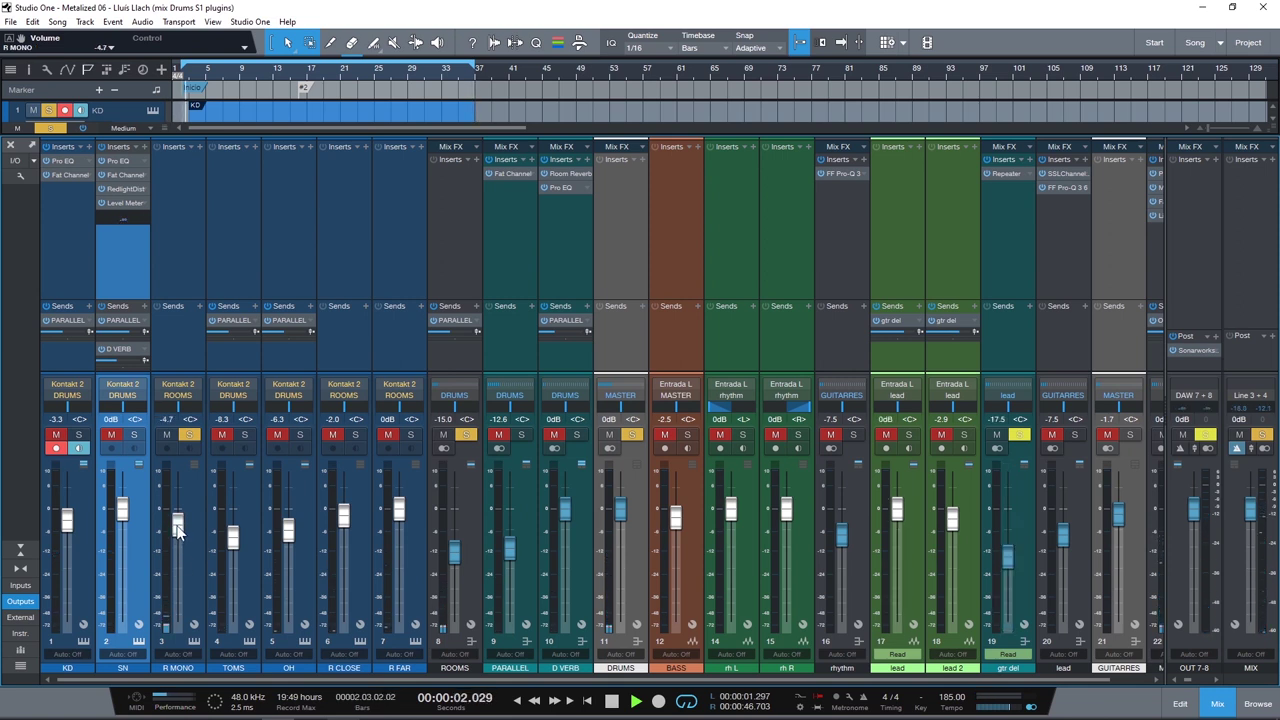
pyautogui.scroll(5, 184, 68)
pyautogui.scroll(-4, 183, 68)
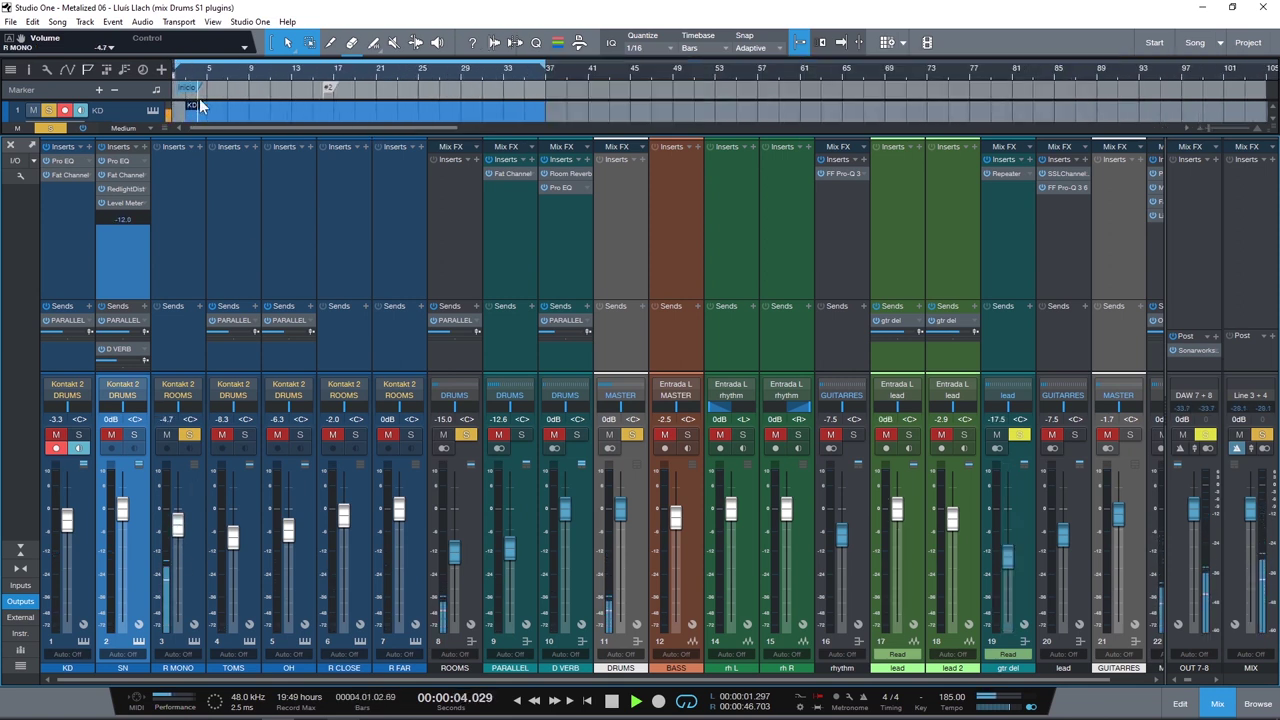
pyautogui.moveTo(224, 128); pyautogui.dragTo(199, 128)
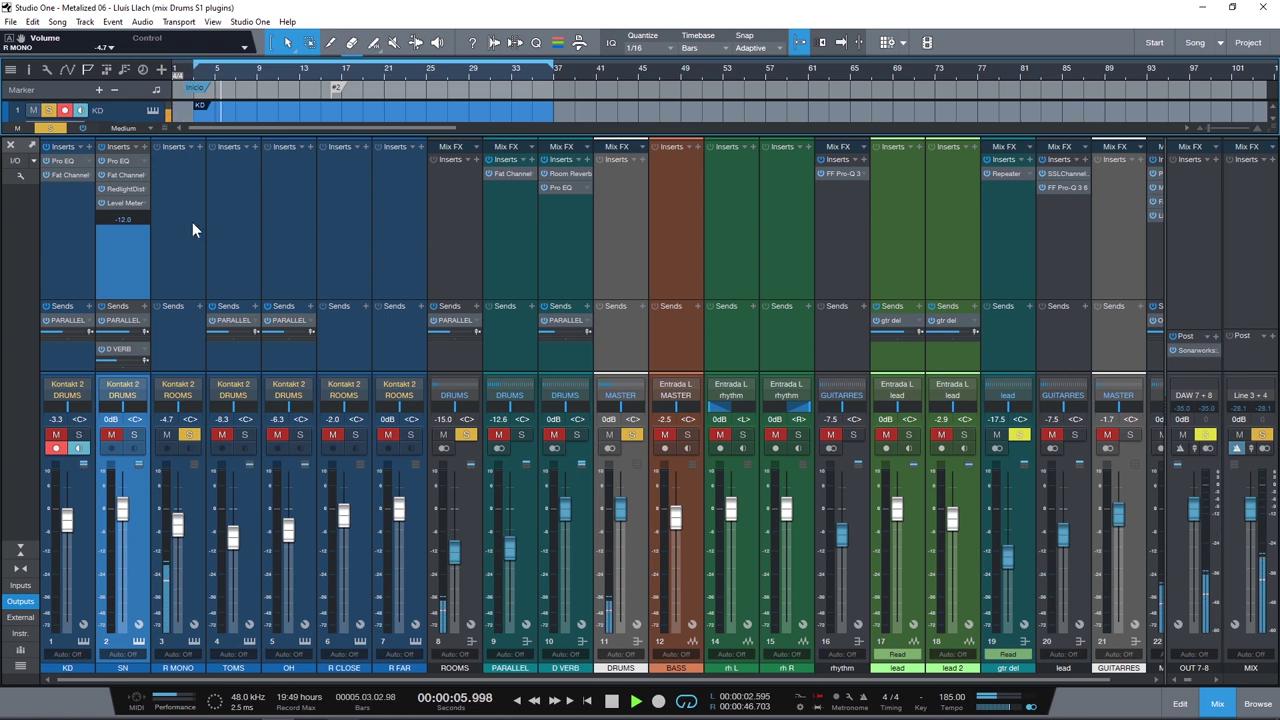
pyautogui.moveTo(182, 531); pyautogui.dragTo(179, 516)
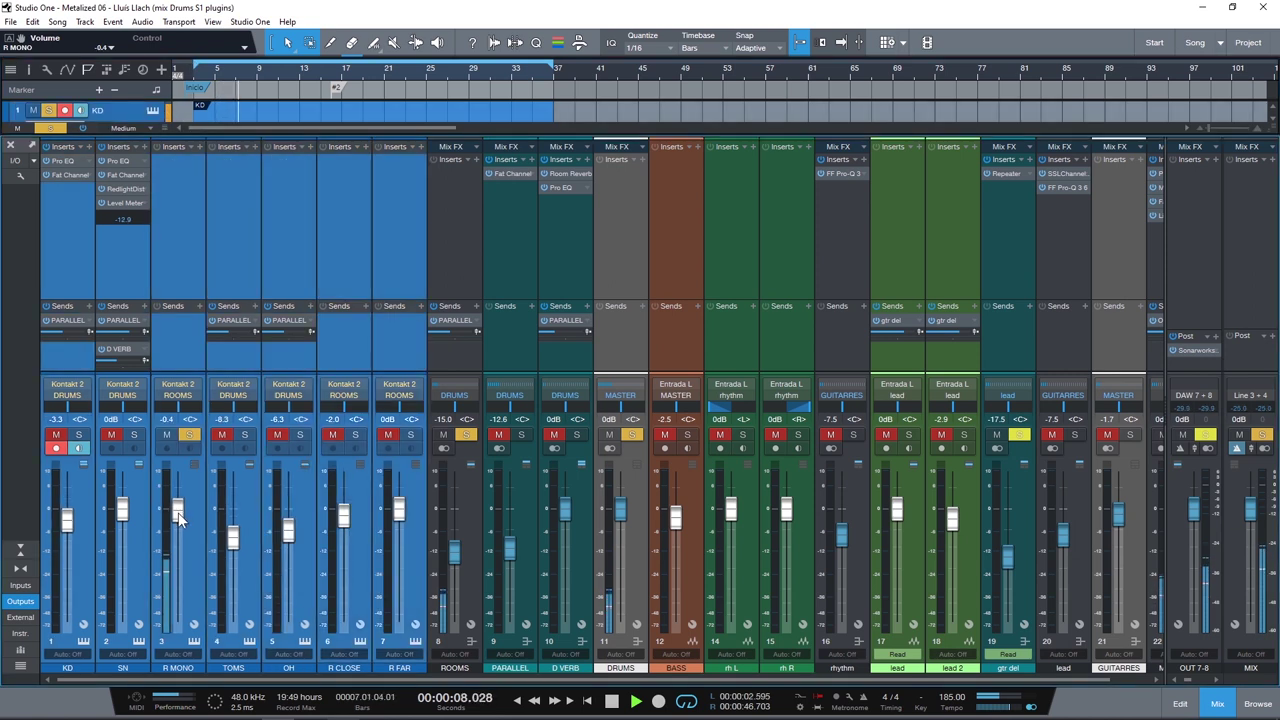
pyautogui.click(186, 521)
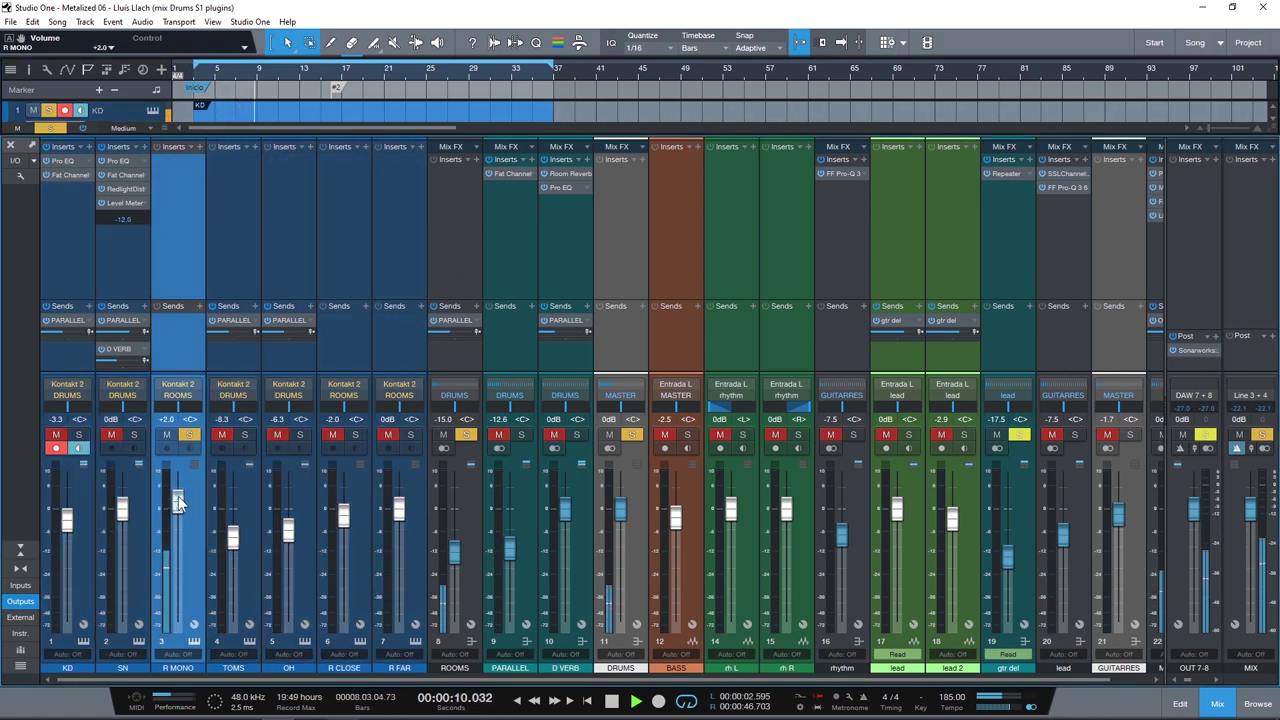
# Insert Pro EQ on R MONO with a 12 dB/Oct low cut at 220 Hz, and close the EQ
pyautogui.click(200, 146)
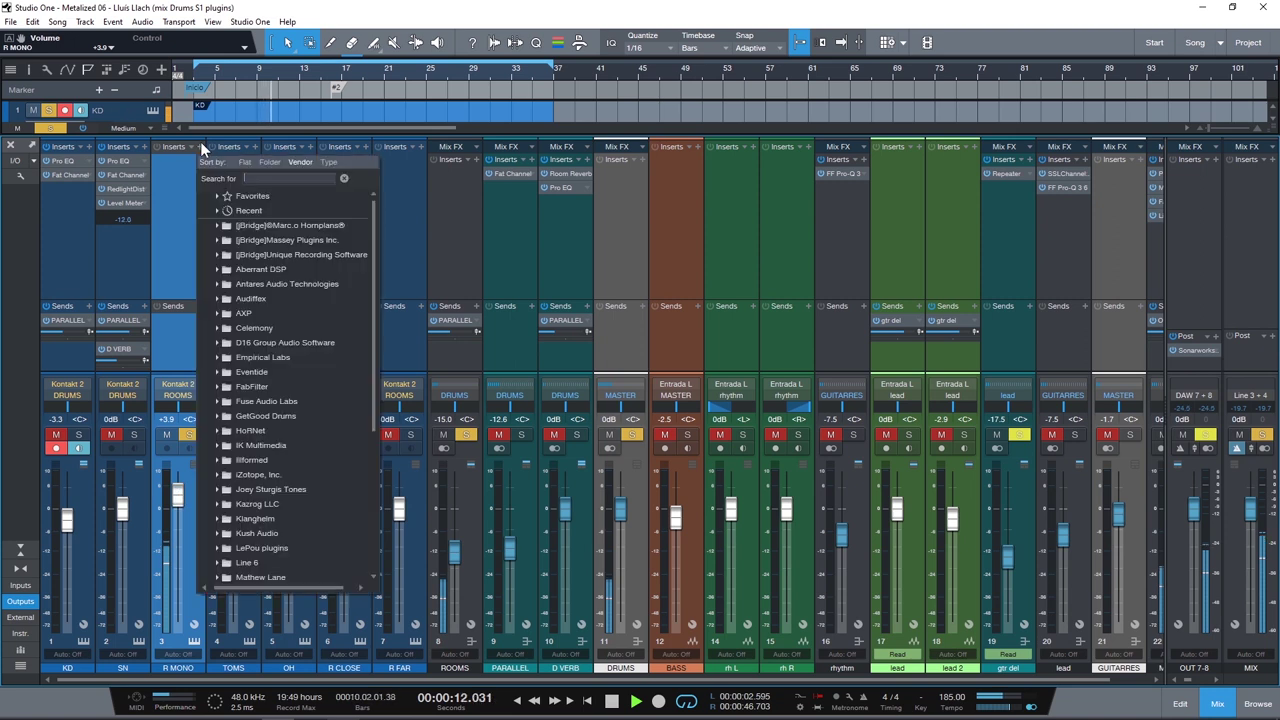
pyautogui.click(252, 214)
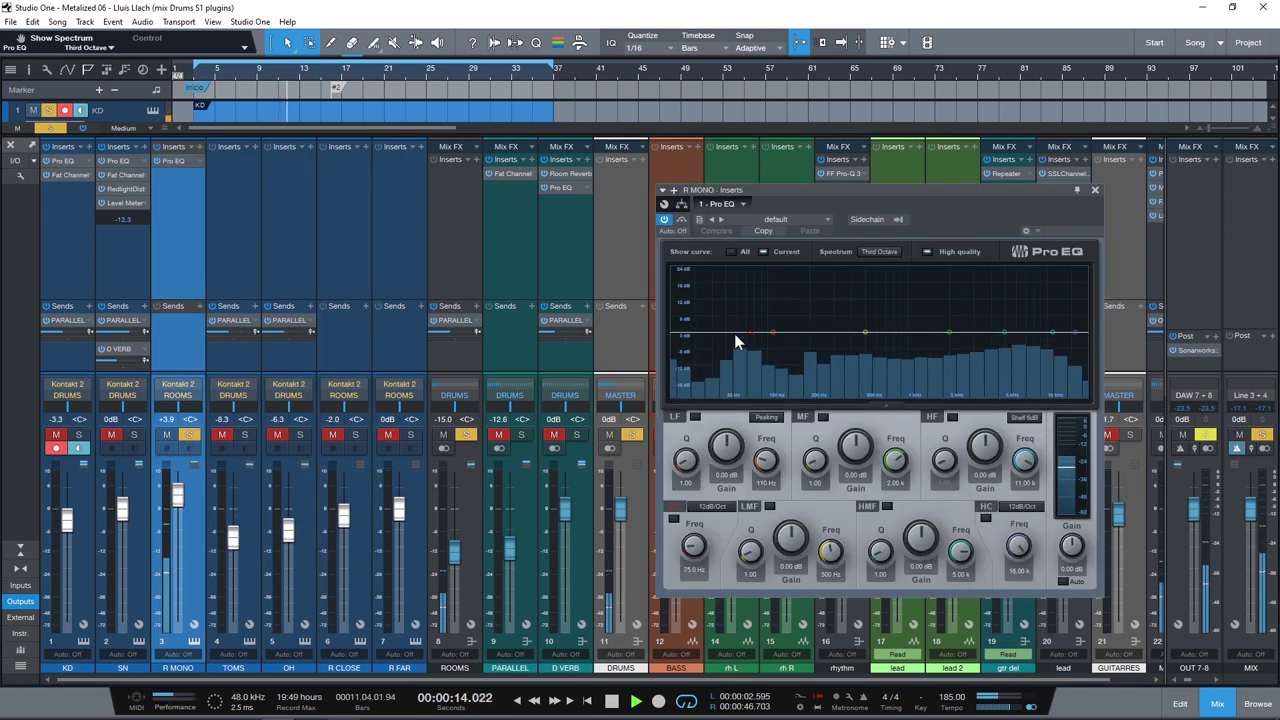
pyautogui.click(673, 518)
pyautogui.moveTo(755, 336); pyautogui.dragTo(815, 348)
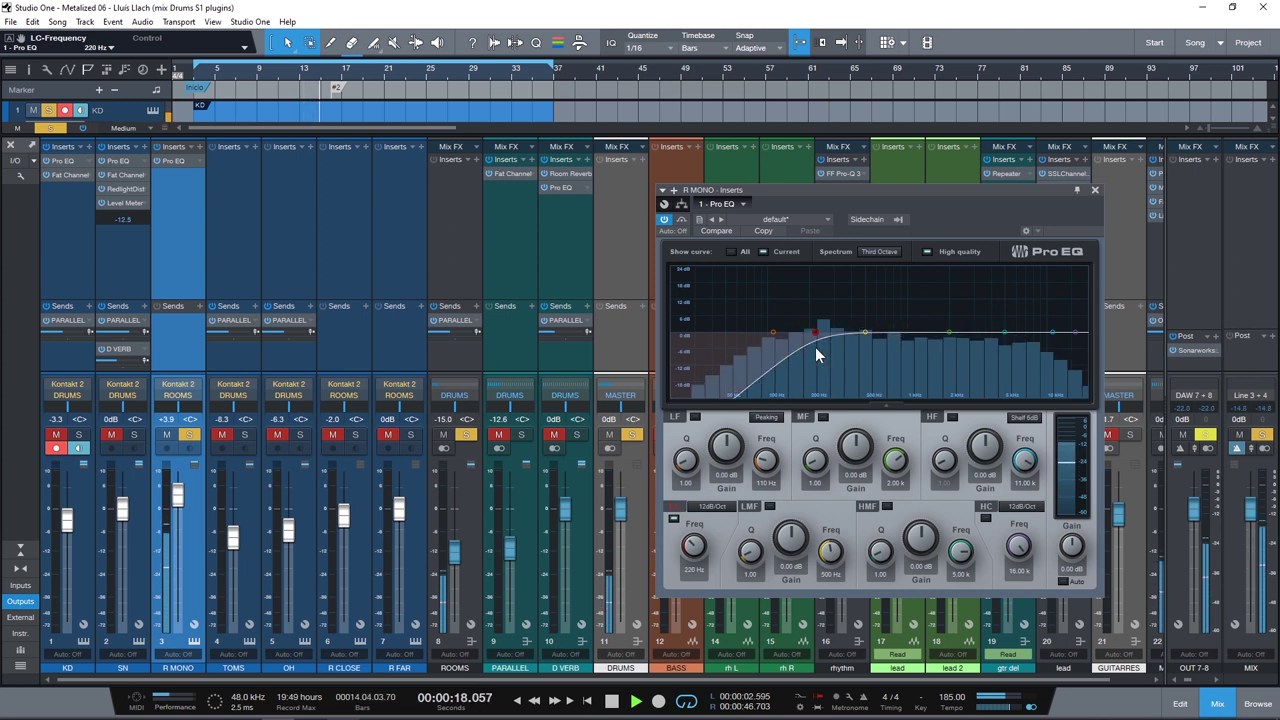
pyautogui.click(1095, 190)
# With the DRUMS bus soloed, lower R MONO's fader to -4.3 dB and select the TOMS channel
pyautogui.click(631, 433)
pyautogui.click(631, 433)
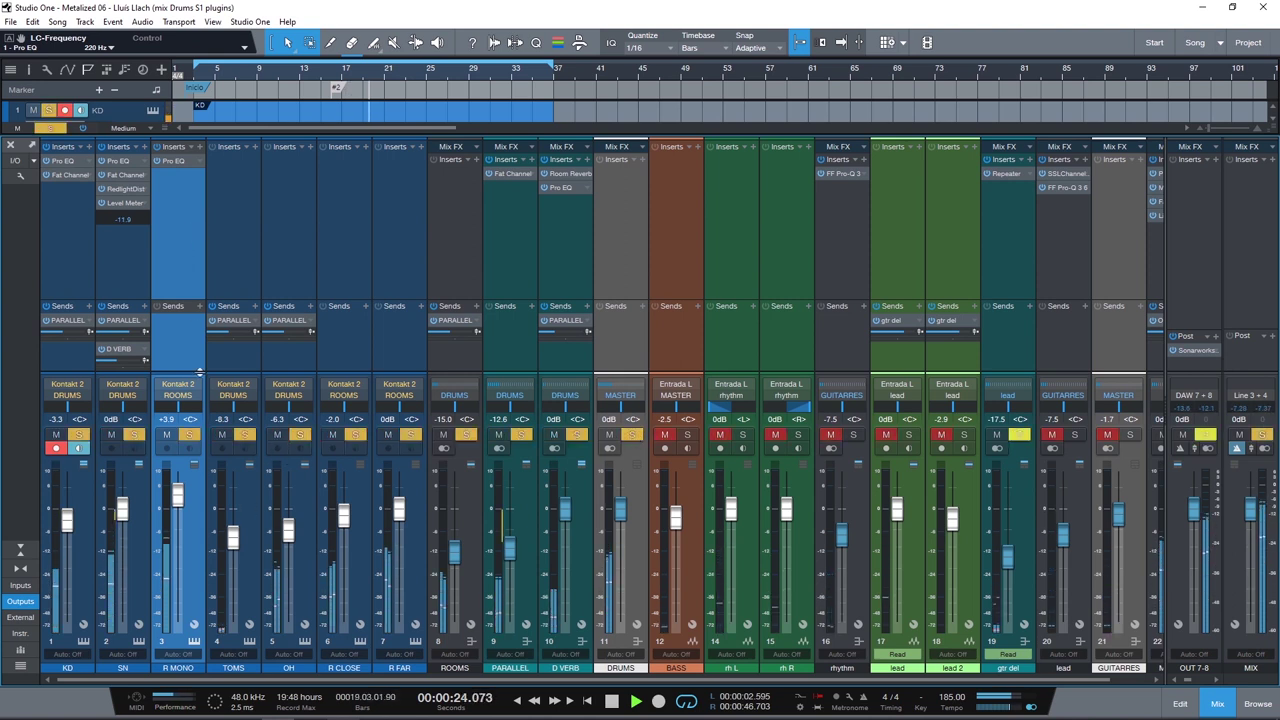
pyautogui.moveTo(178, 492); pyautogui.dragTo(180, 520)
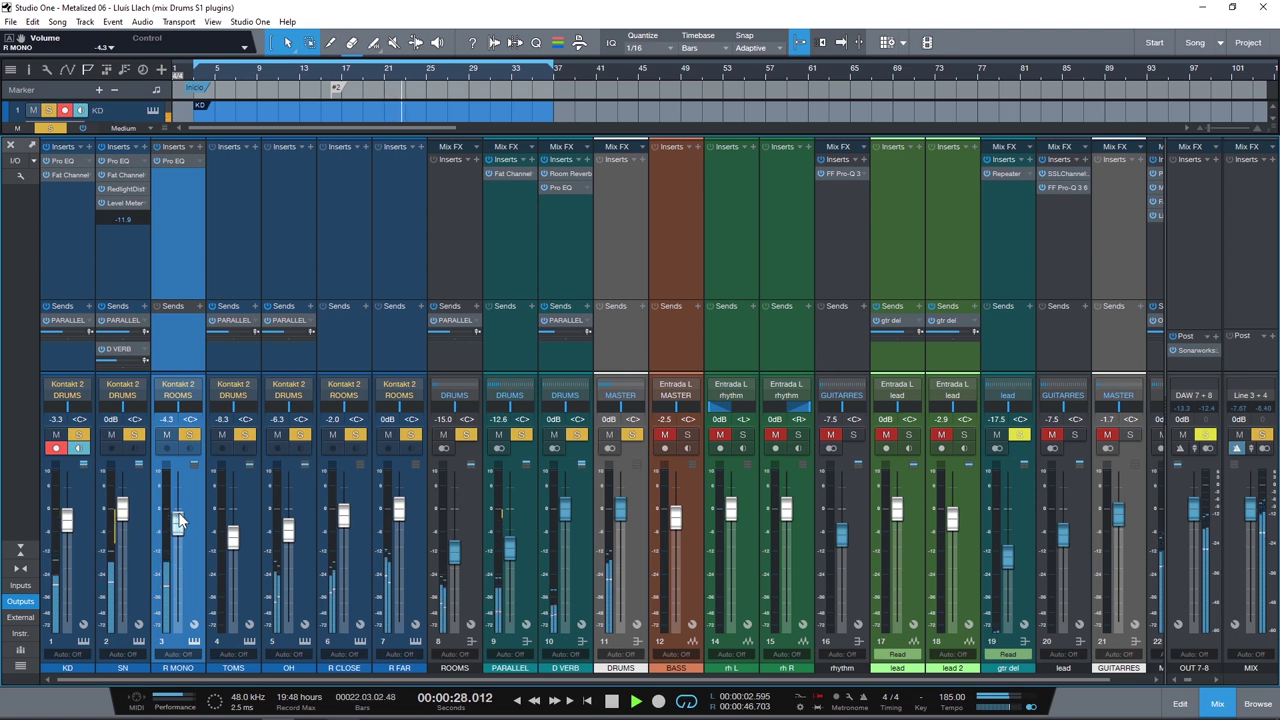
pyautogui.click(257, 245)
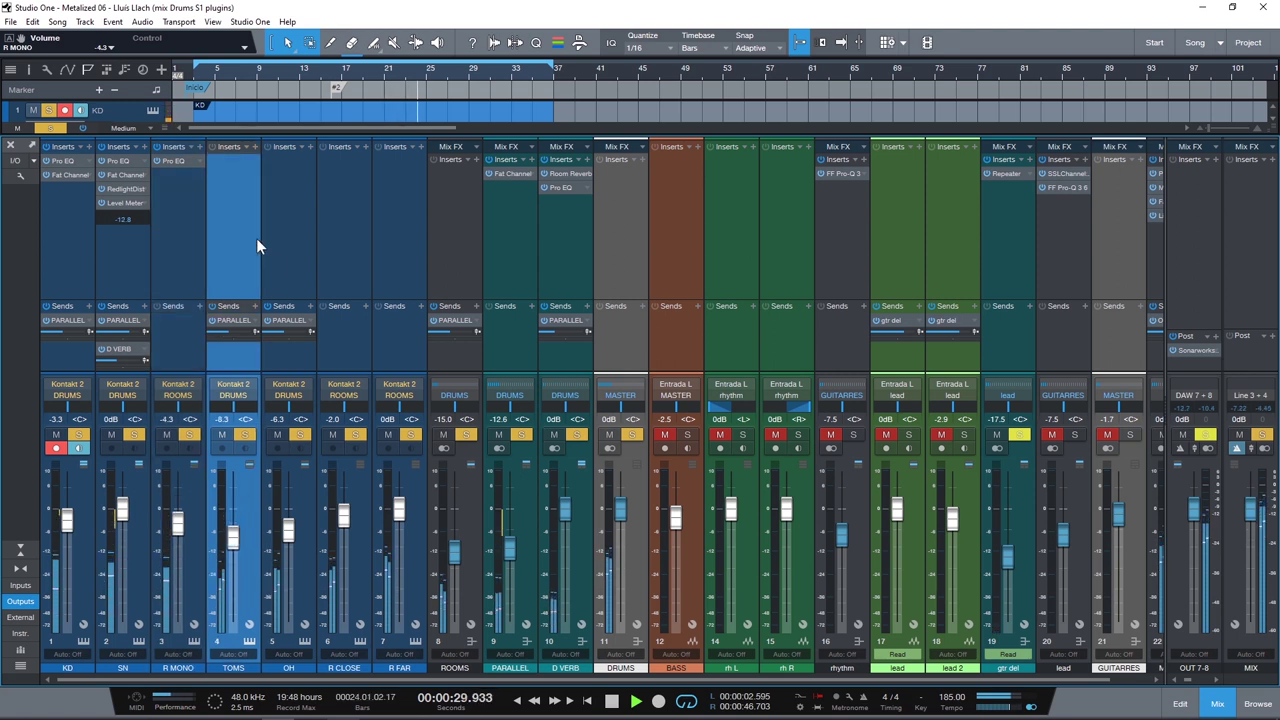
# Loop the passage from 29.189 to 30.162 seconds, insert Pro EQ on the soloed TOMS channel and play it back
pyautogui.moveTo(407, 75); pyautogui.dragTo(418, 75)
pyautogui.click(255, 147)
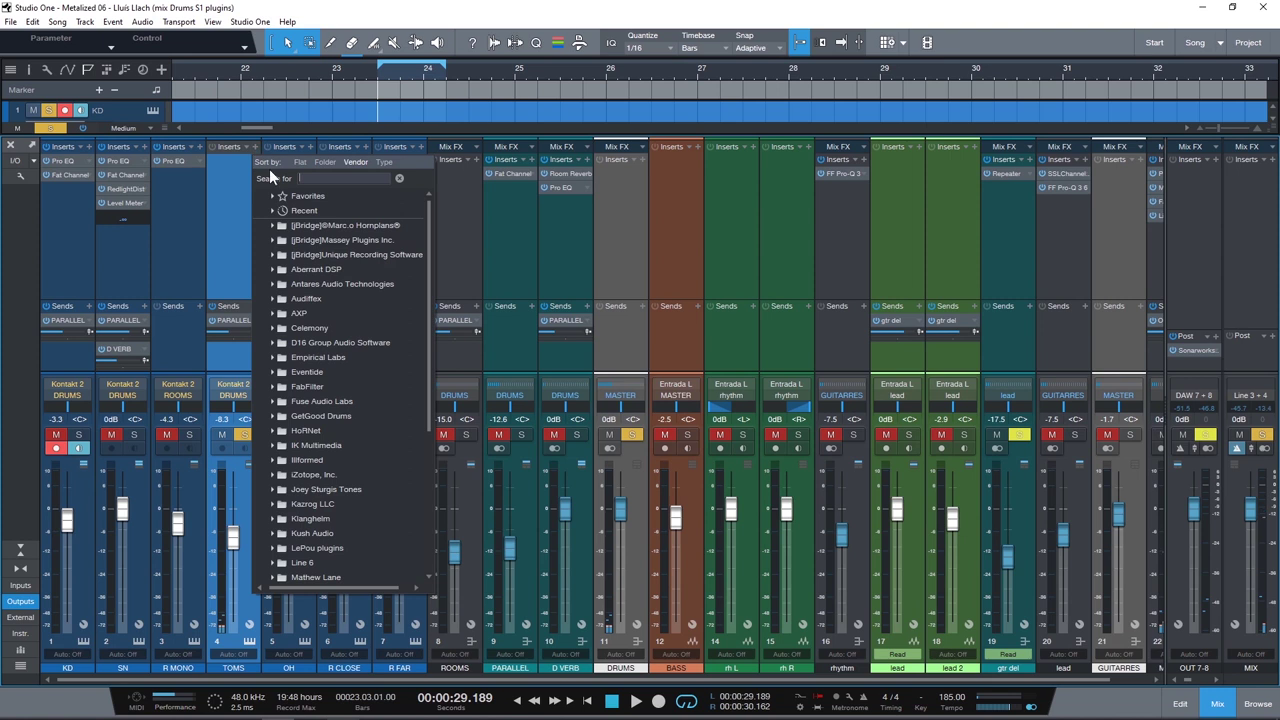
pyautogui.write('EQ')
pyautogui.doubleClick(292, 212)
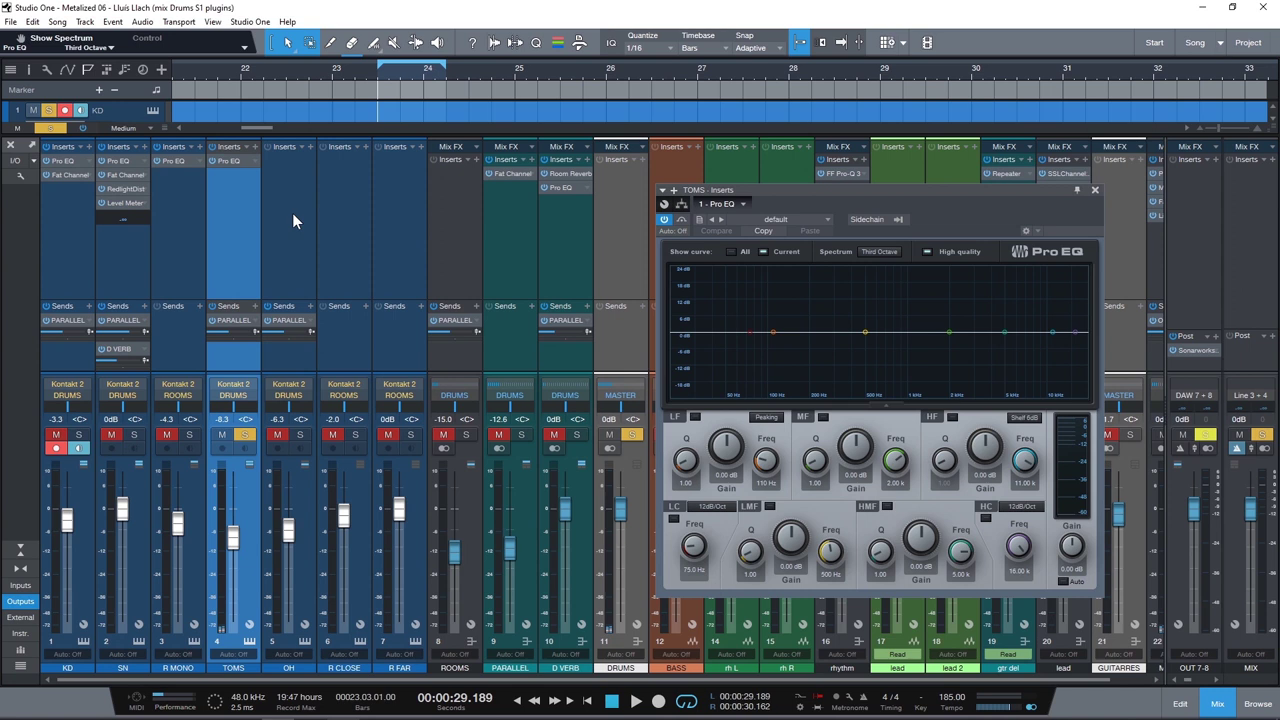
pyautogui.press('space')
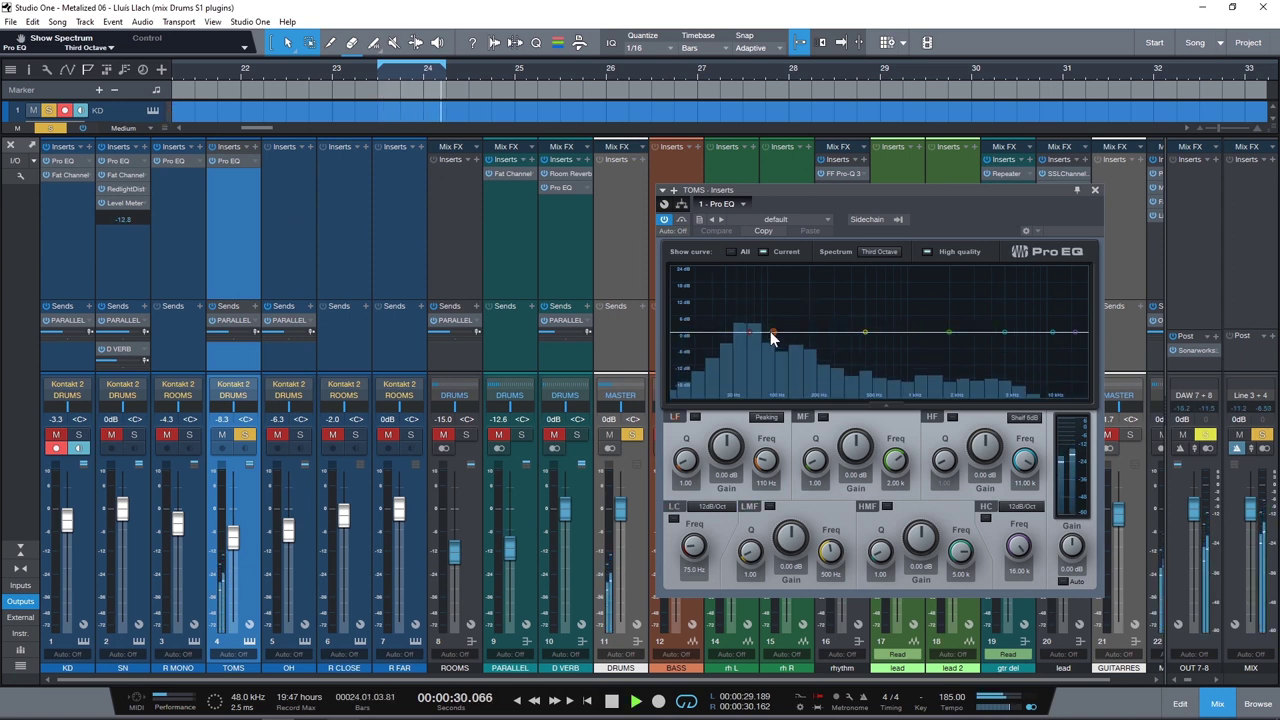
# In the TOMS EQ, enable the 75 Hz low cut, cut LMF by 12 dB at 373 Hz and show the spectrum as FFT Curve
pyautogui.click(676, 517)
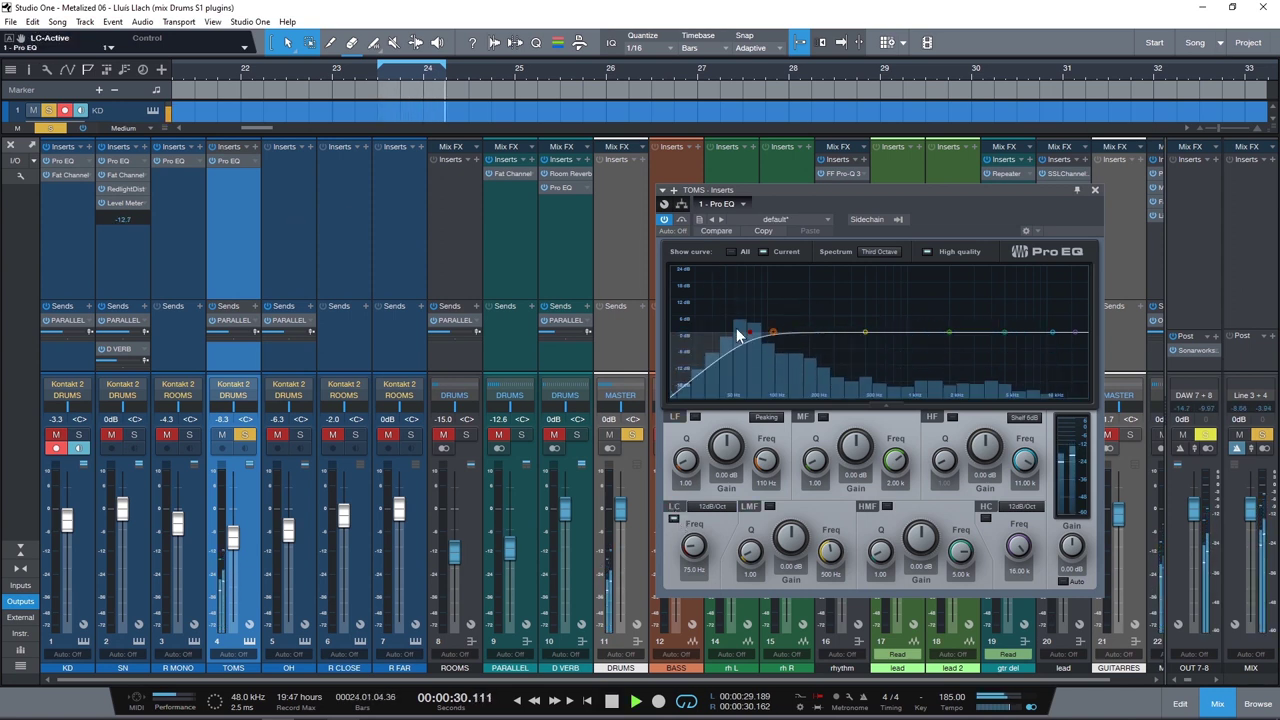
pyautogui.moveTo(864, 333); pyautogui.dragTo(847, 367)
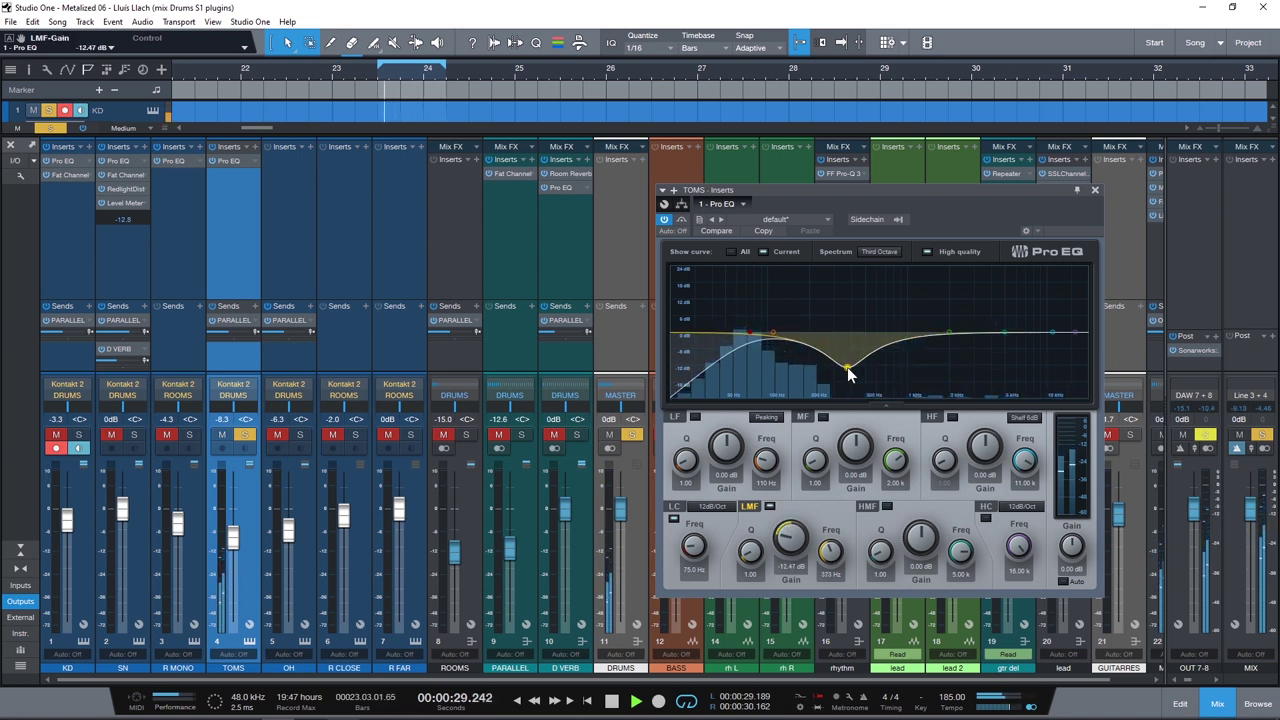
pyautogui.press('space')
pyautogui.click(880, 252)
pyautogui.click(895, 296)
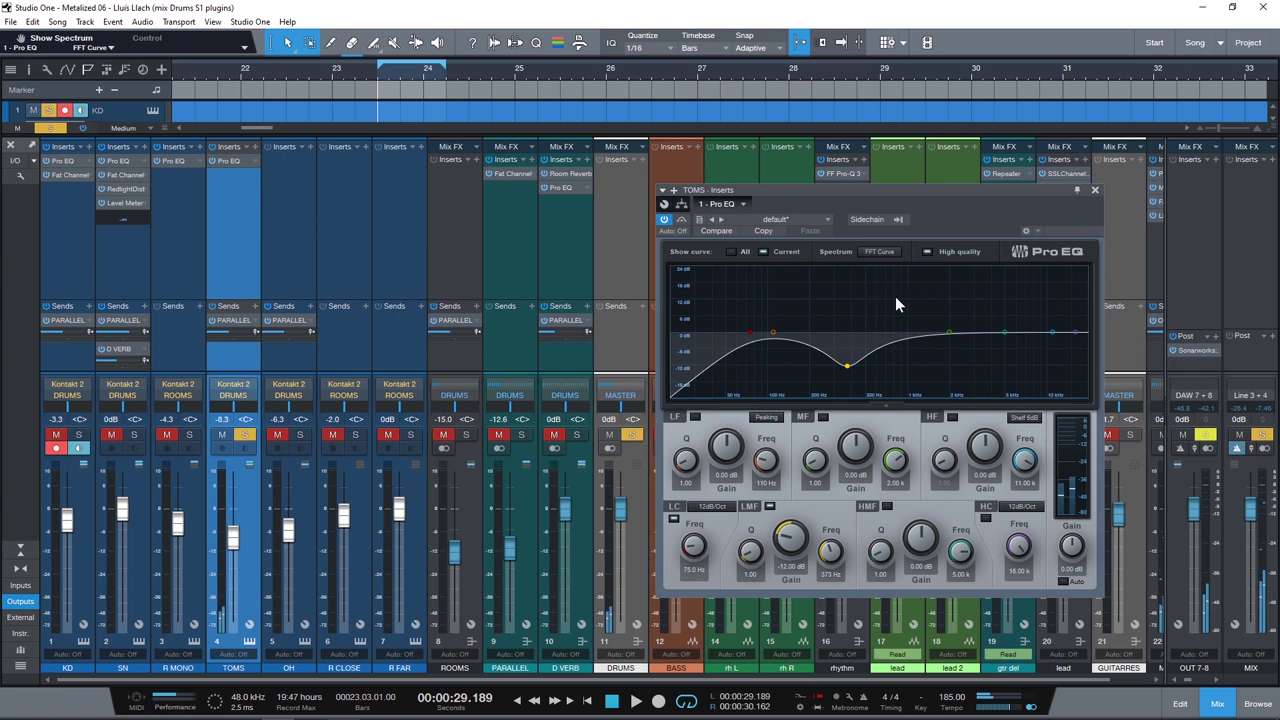
# Cut the TOMS EQ's HMF band by 7.53 dB while listening, and close the EQ
pyautogui.press('space')
pyautogui.moveTo(938, 331); pyautogui.dragTo(921, 352)
pyautogui.scroll(-5, 1022, 316)
pyautogui.press('space')
pyautogui.click(1095, 190)
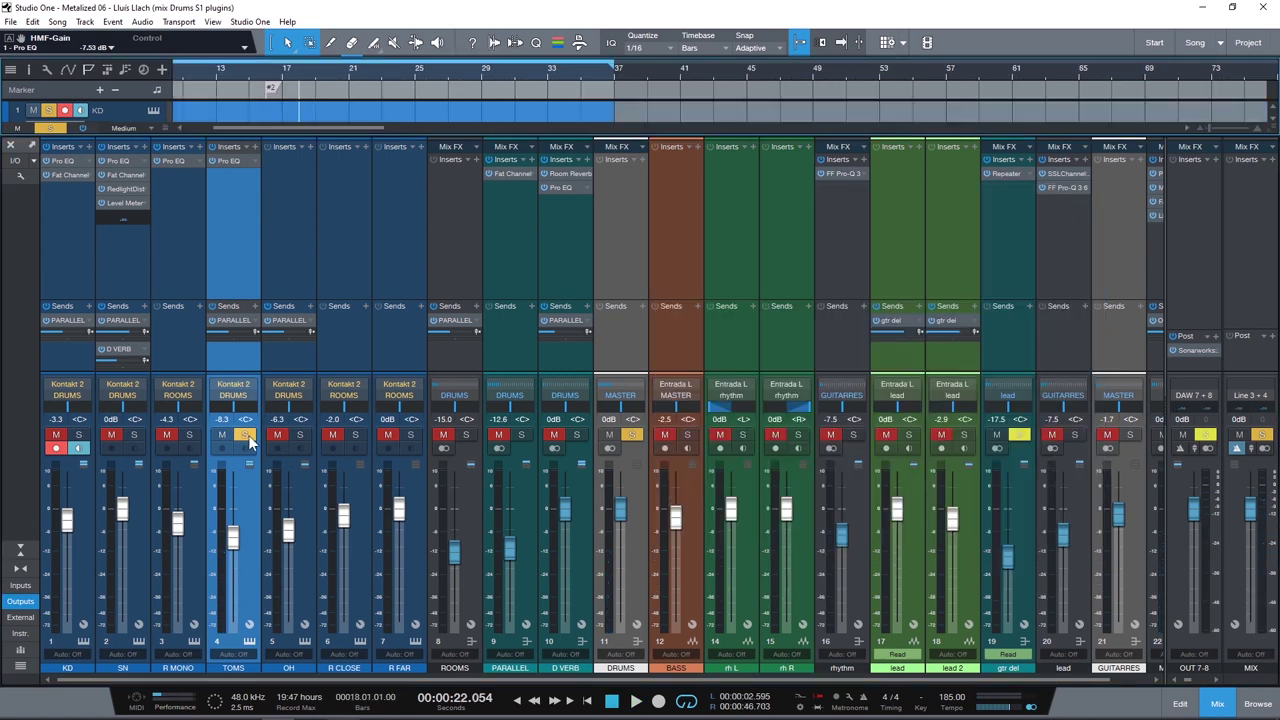
# Unsolo TOMS, solo the DRUMS bus and listen to the drums from bar 22
pyautogui.click(246, 435)
pyautogui.press('space')
pyautogui.click(254, 76)
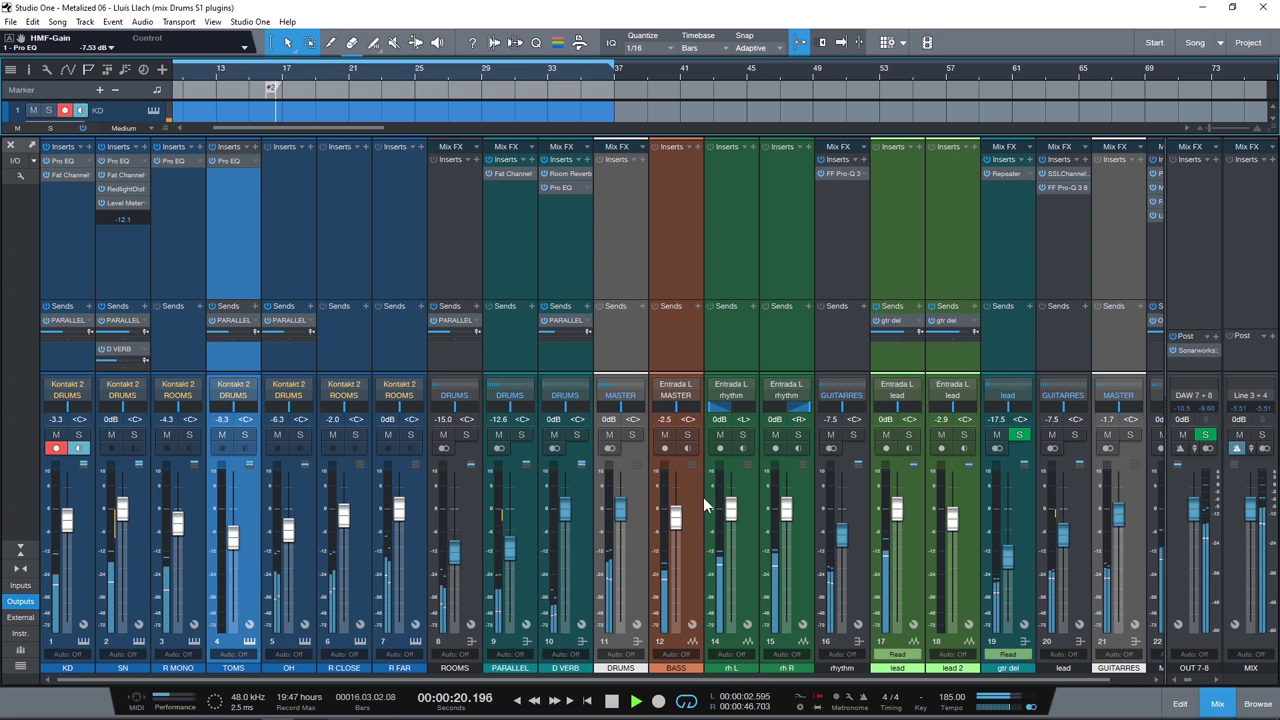
pyautogui.click(633, 436)
pyautogui.press('F3')
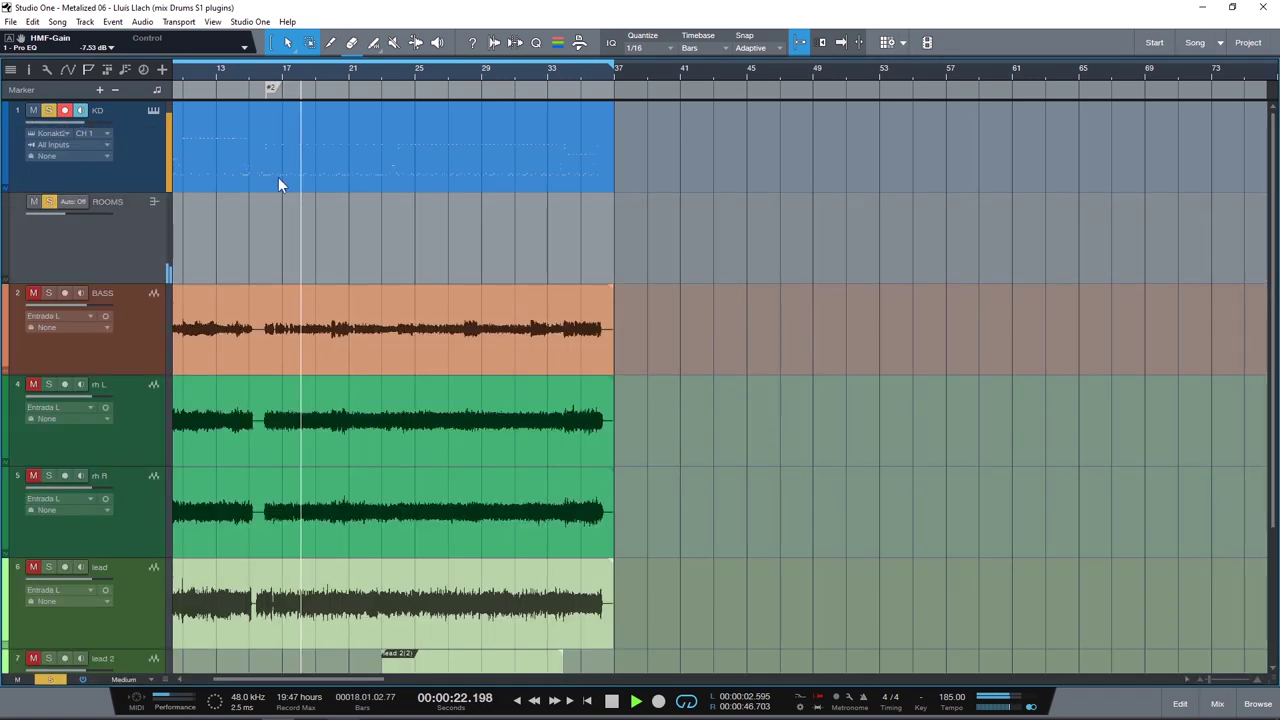
pyautogui.click(365, 70)
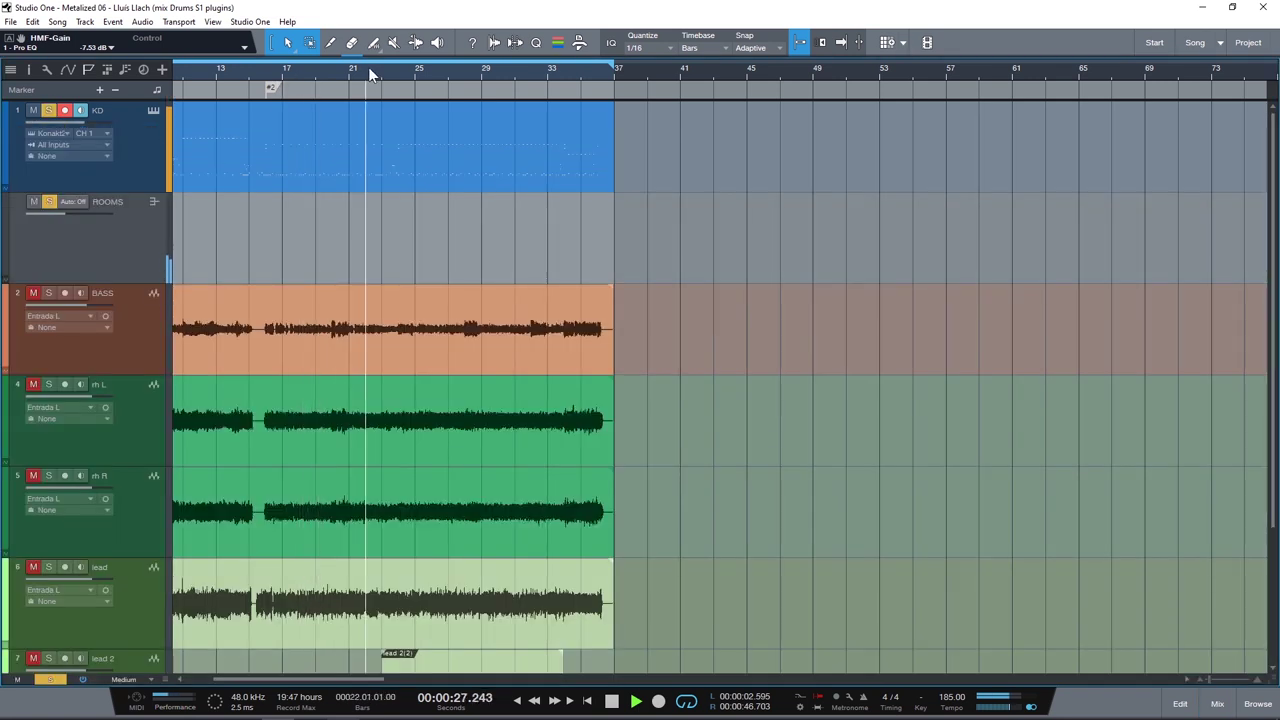
pyautogui.scroll(3, 373, 70)
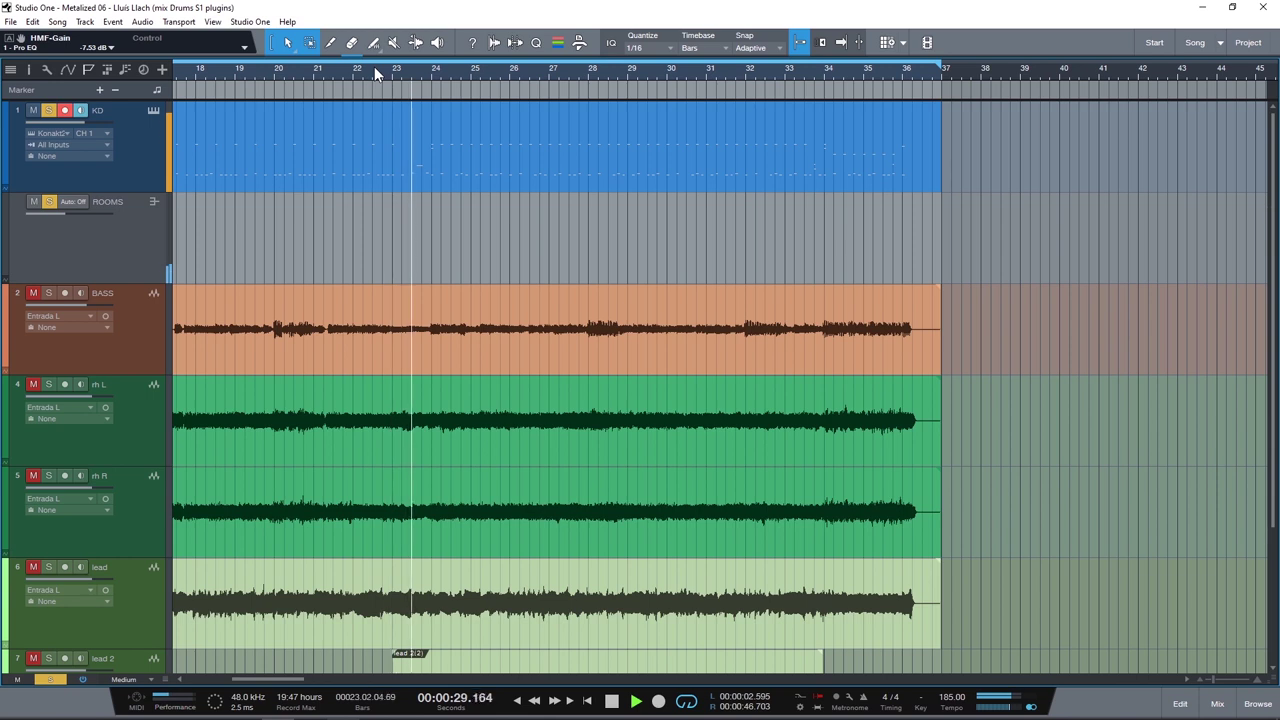
pyautogui.press('F3')
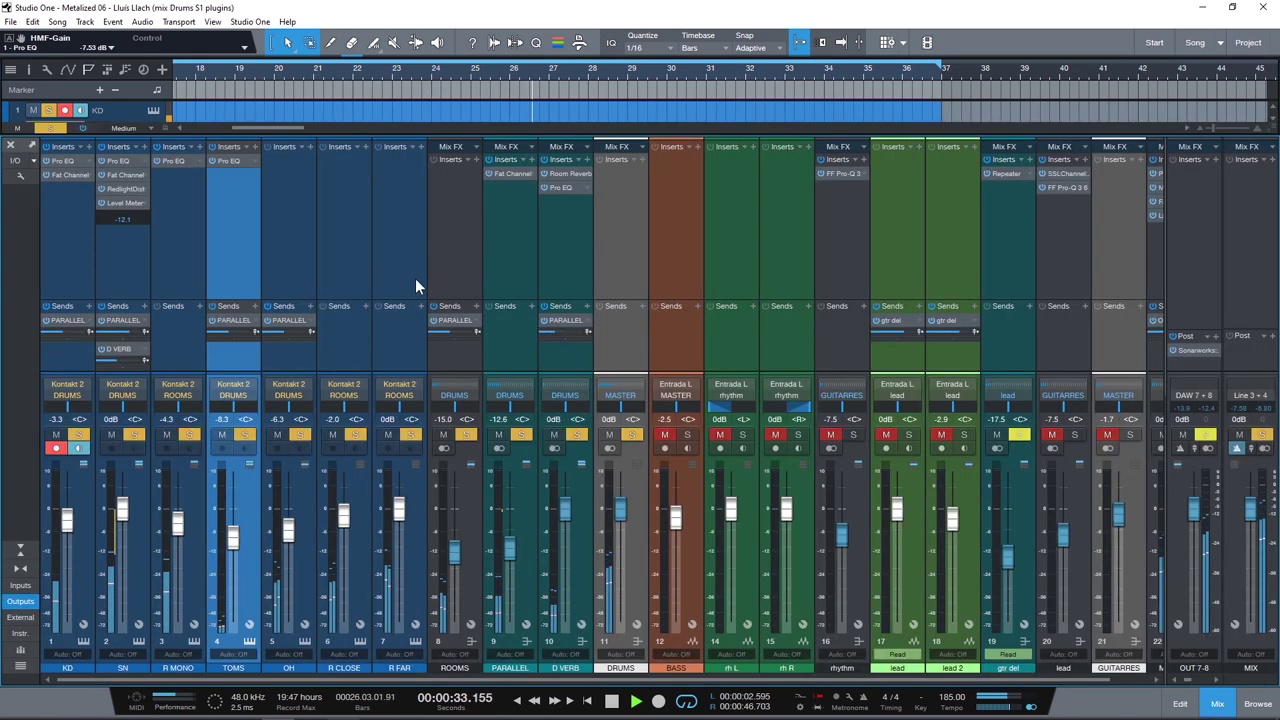
pyautogui.press('space')
# Solo only the OH channel and insert Pro EQ on it during playback
pyautogui.click(300, 214)
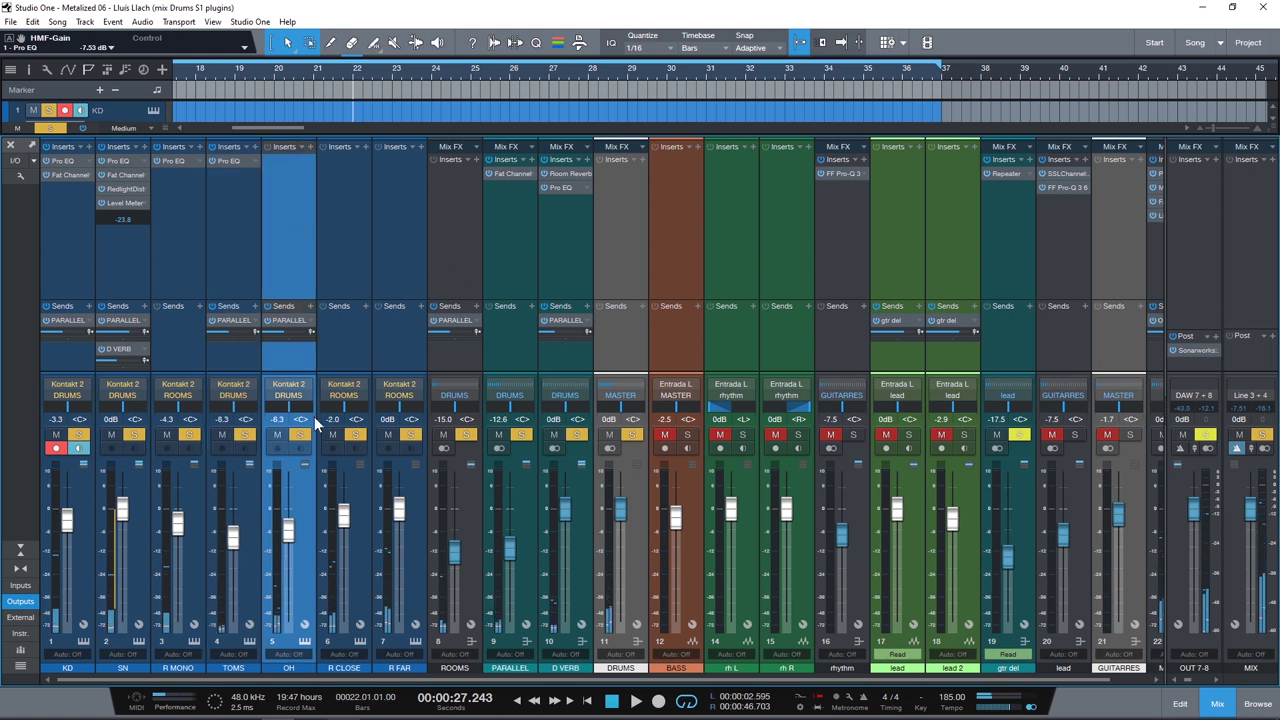
pyautogui.keyDown('alt'); pyautogui.click(301, 436); pyautogui.keyUp('alt')
pyautogui.press('space')
pyautogui.click(311, 148)
pyautogui.write('eq')
pyautogui.doubleClick(343, 210)
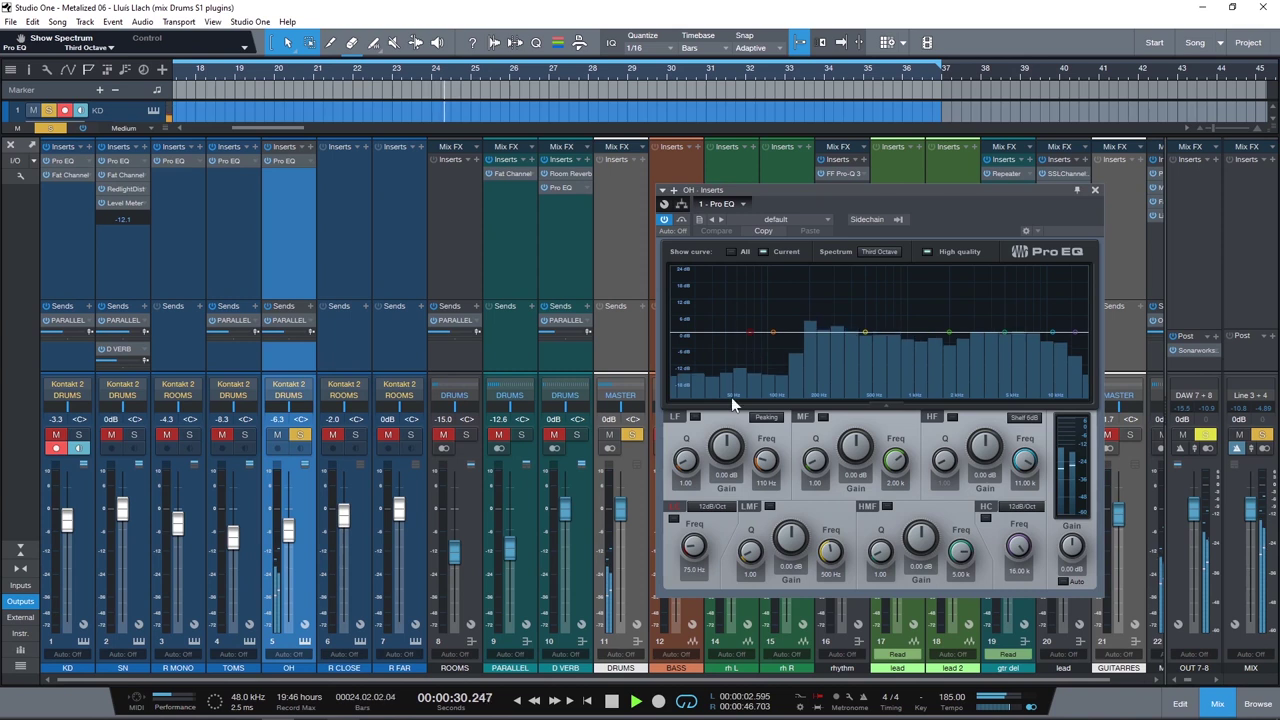
# Set the OH EQ's low cut to 201 Hz, cut HMF by 6.35 dB at 5.46 kHz with the FFT Curve spectrum, and close it
pyautogui.click(673, 517)
pyautogui.moveTo(743, 341); pyautogui.dragTo(810, 340)
pyautogui.click(880, 251)
pyautogui.click(900, 290)
pyautogui.moveTo(1012, 330); pyautogui.dragTo(1010, 350)
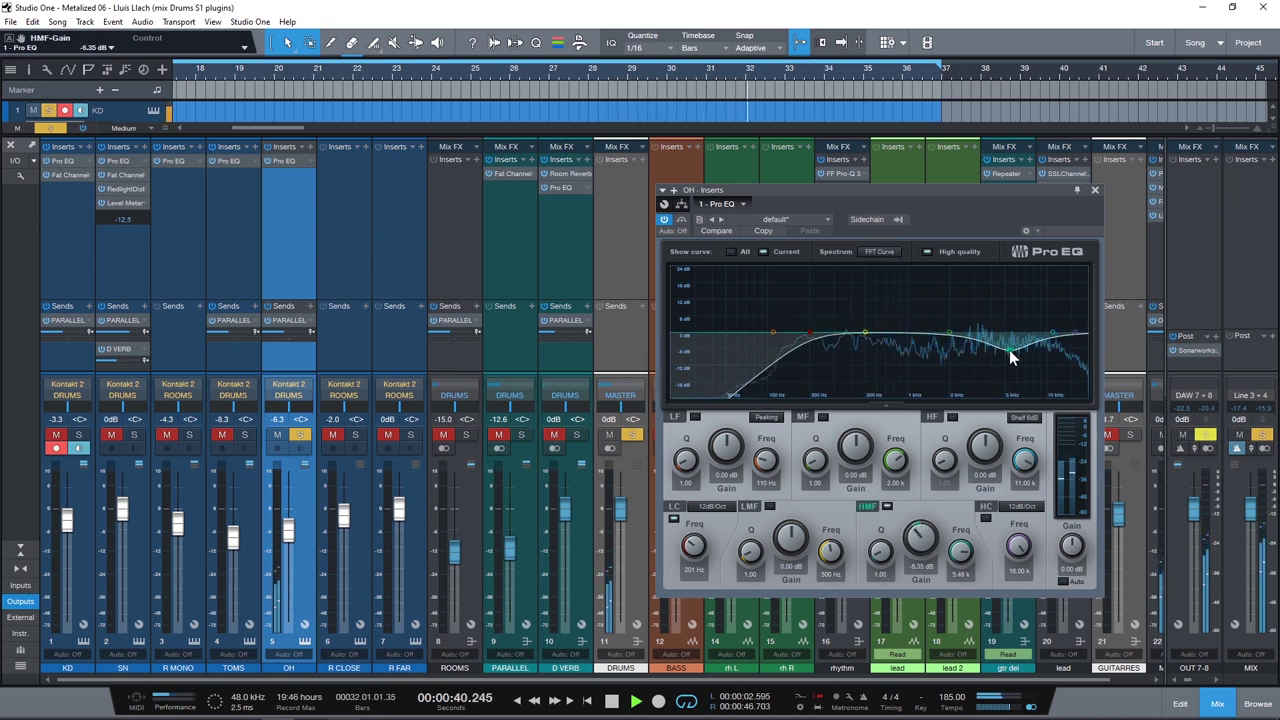
pyautogui.click(1094, 189)
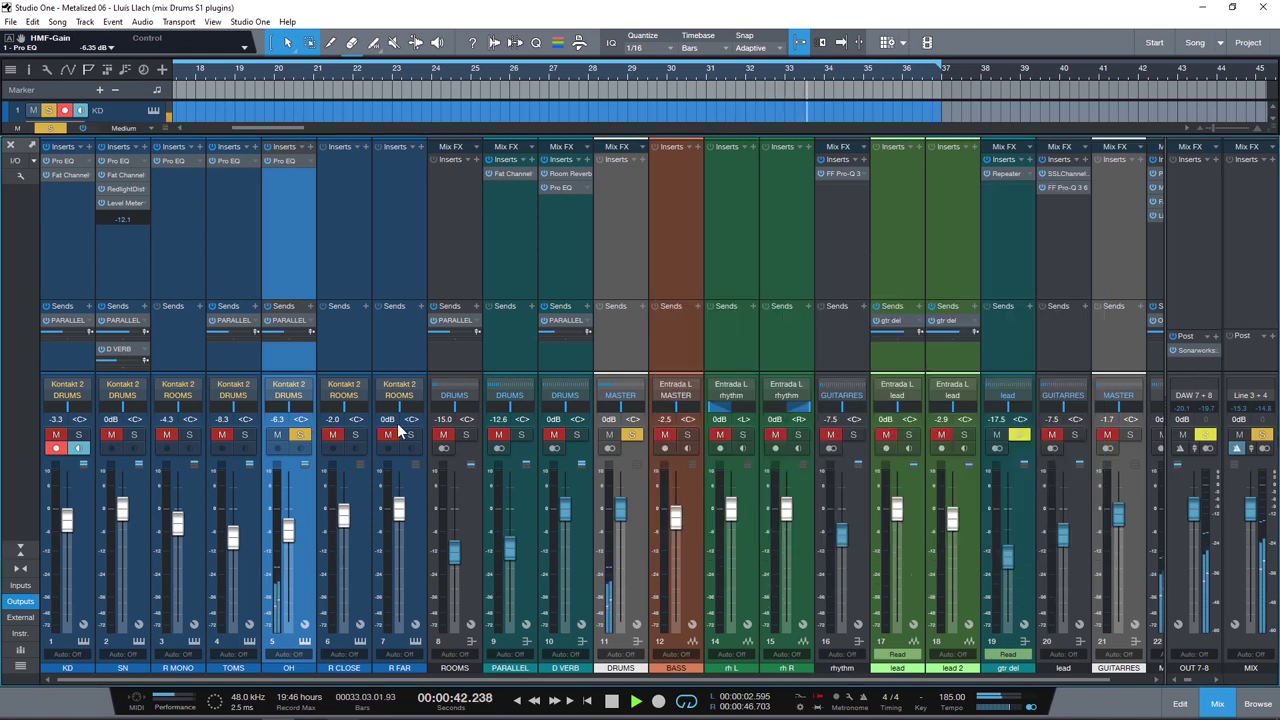
# Solo the R MONO, R CLOSE, R FAR and ROOMS channels in place of OH, and raise the ROOMS fader to -5.2 dB
pyautogui.click(466, 435)
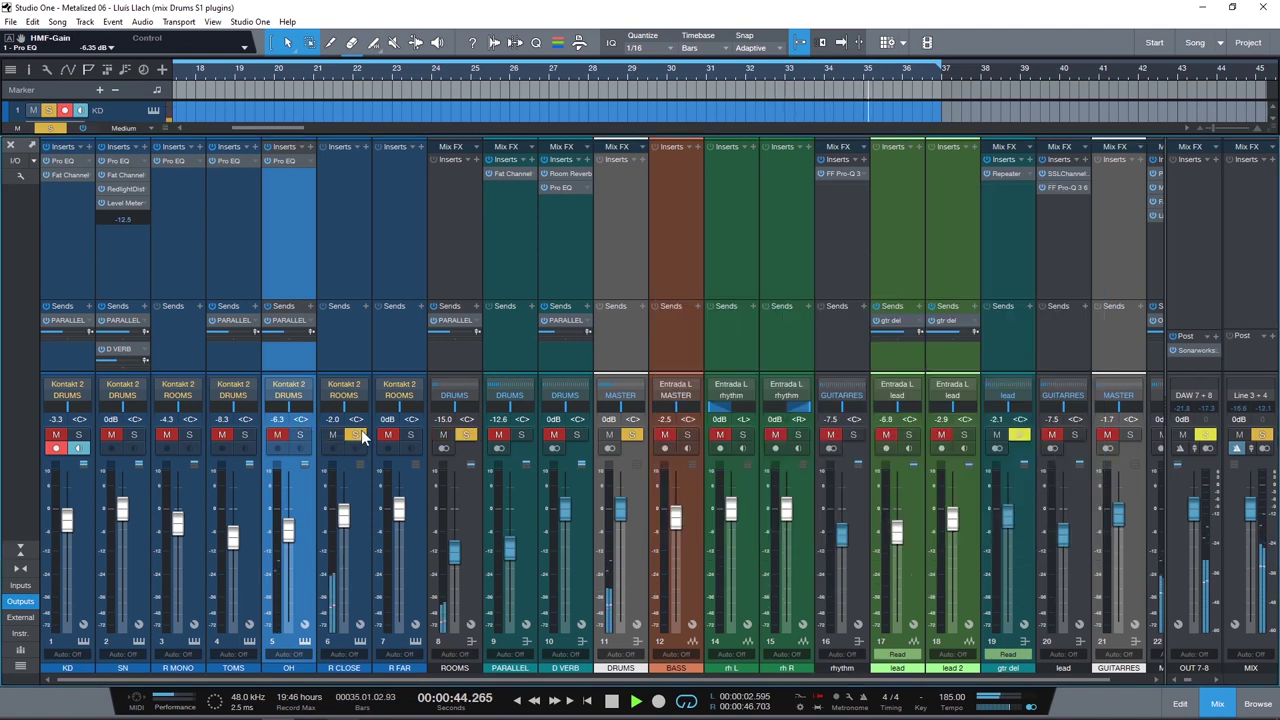
pyautogui.click(410, 435)
pyautogui.click(466, 435)
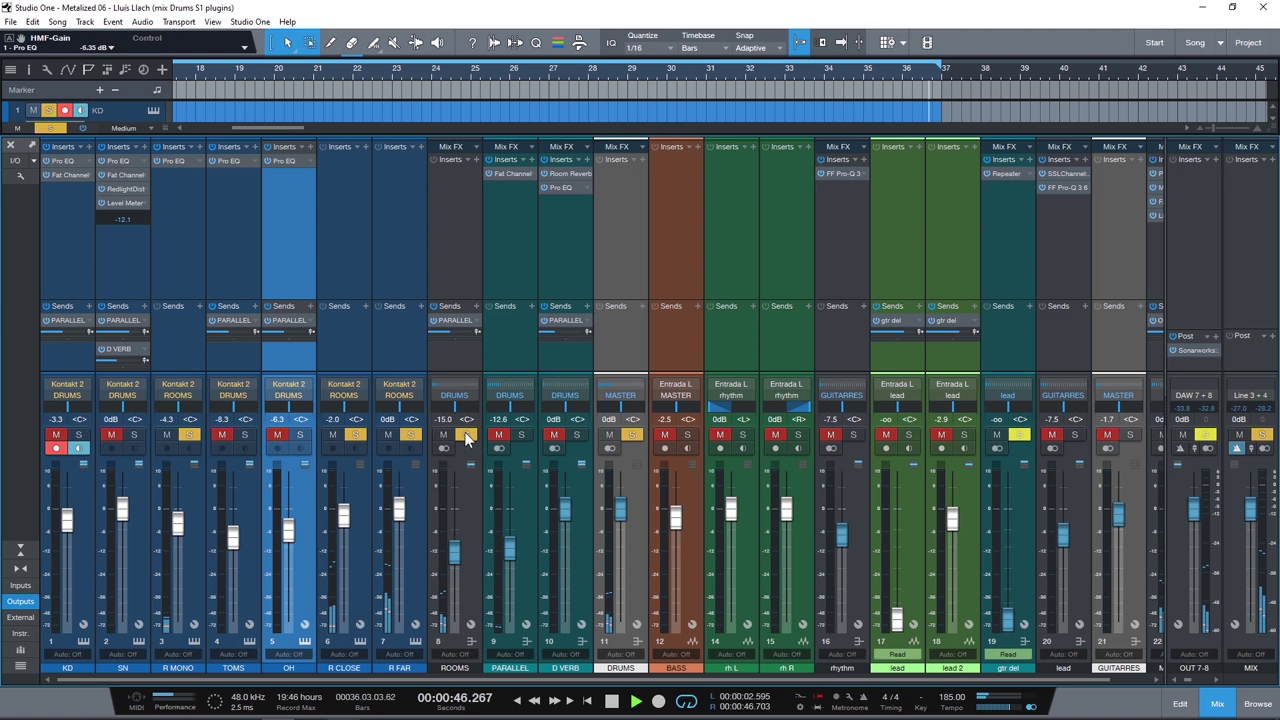
pyautogui.press('space')
pyautogui.press('space')
pyautogui.moveTo(457, 553); pyautogui.dragTo(460, 533)
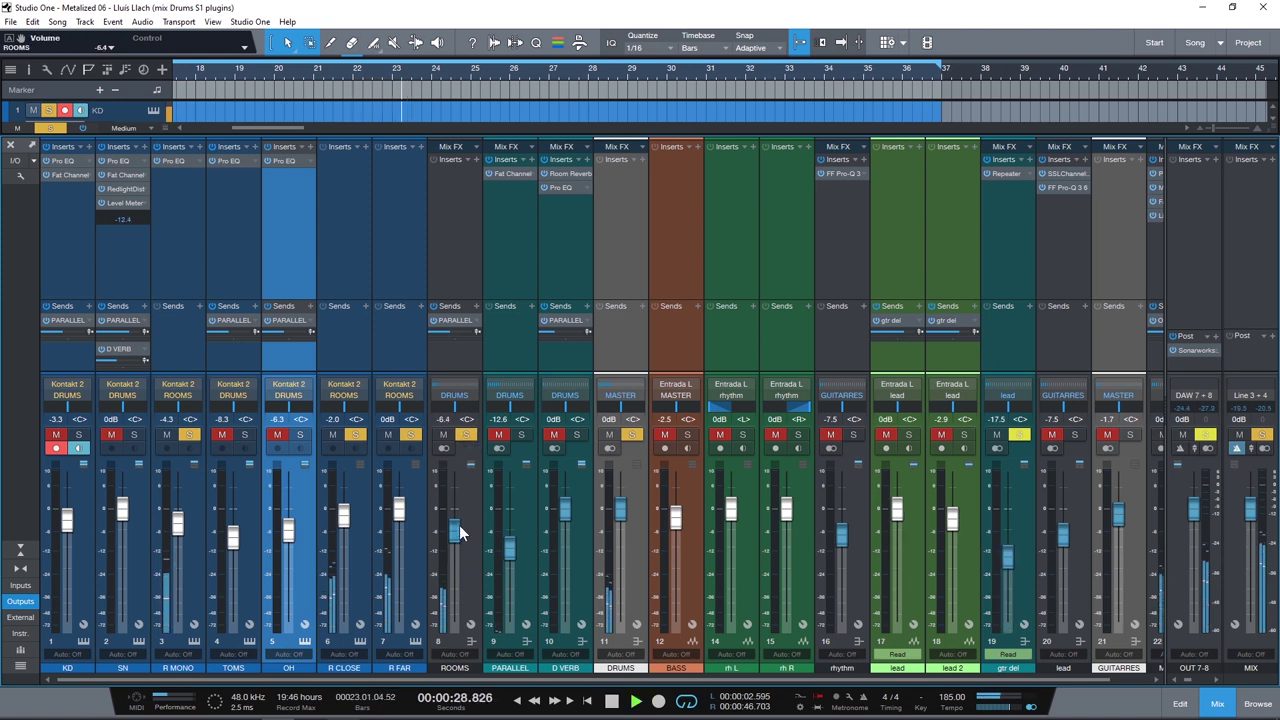
# Insert Pro EQ on ROOMS with a low cut, a 9.57 kHz high cut and a 2.12 dB HMF cut at 4.89 kHz
pyautogui.click(476, 159)
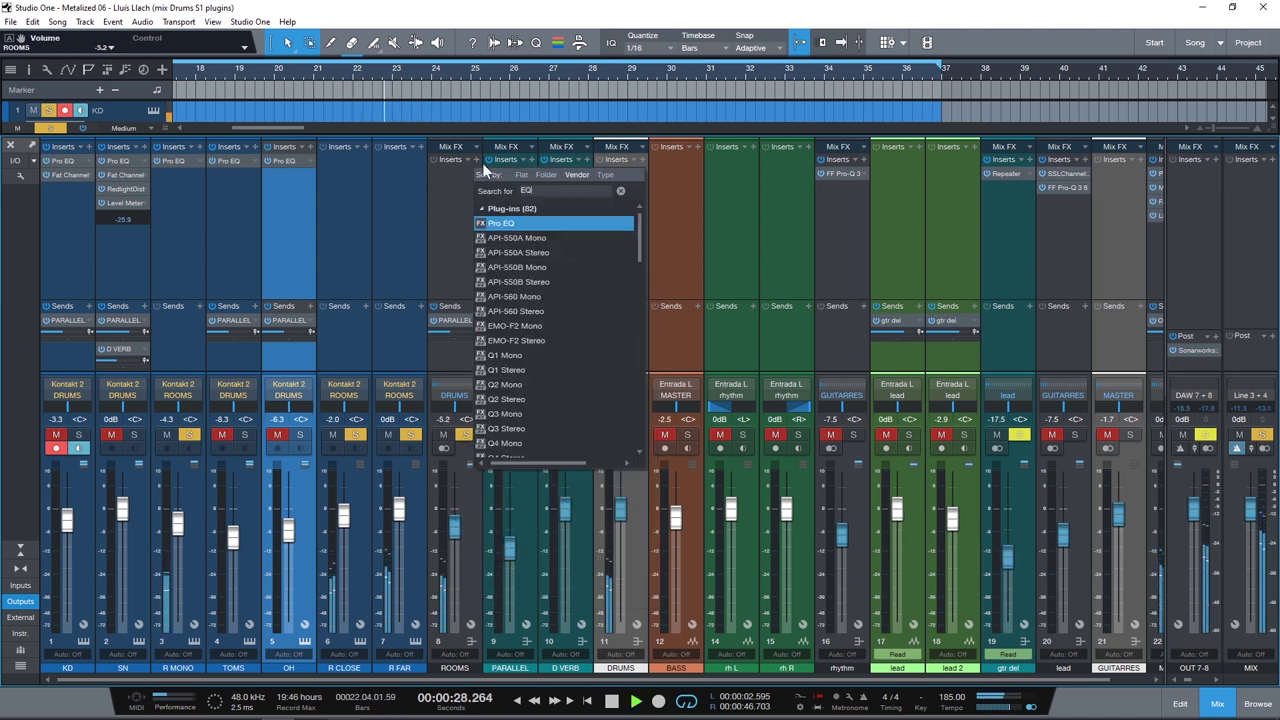
pyautogui.click(513, 223)
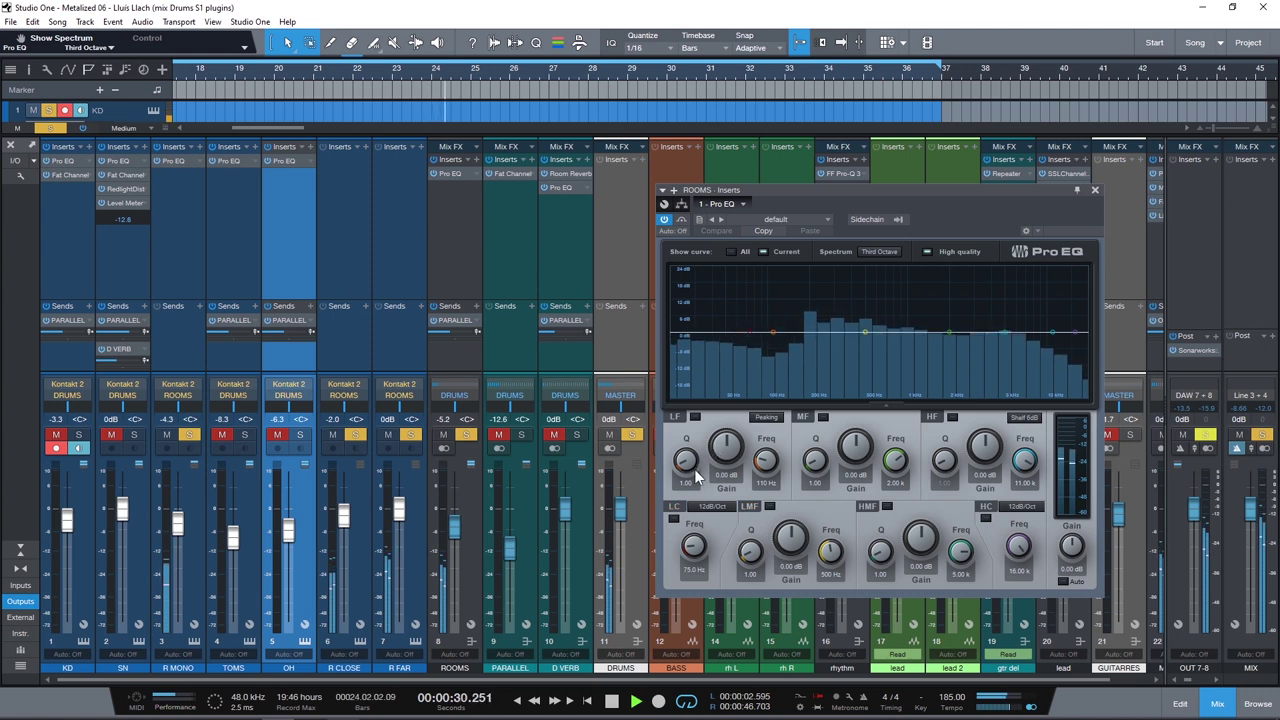
pyautogui.click(672, 516)
pyautogui.moveTo(745, 337); pyautogui.dragTo(782, 328)
pyautogui.click(985, 508)
pyautogui.moveTo(1073, 335); pyautogui.dragTo(1003, 337)
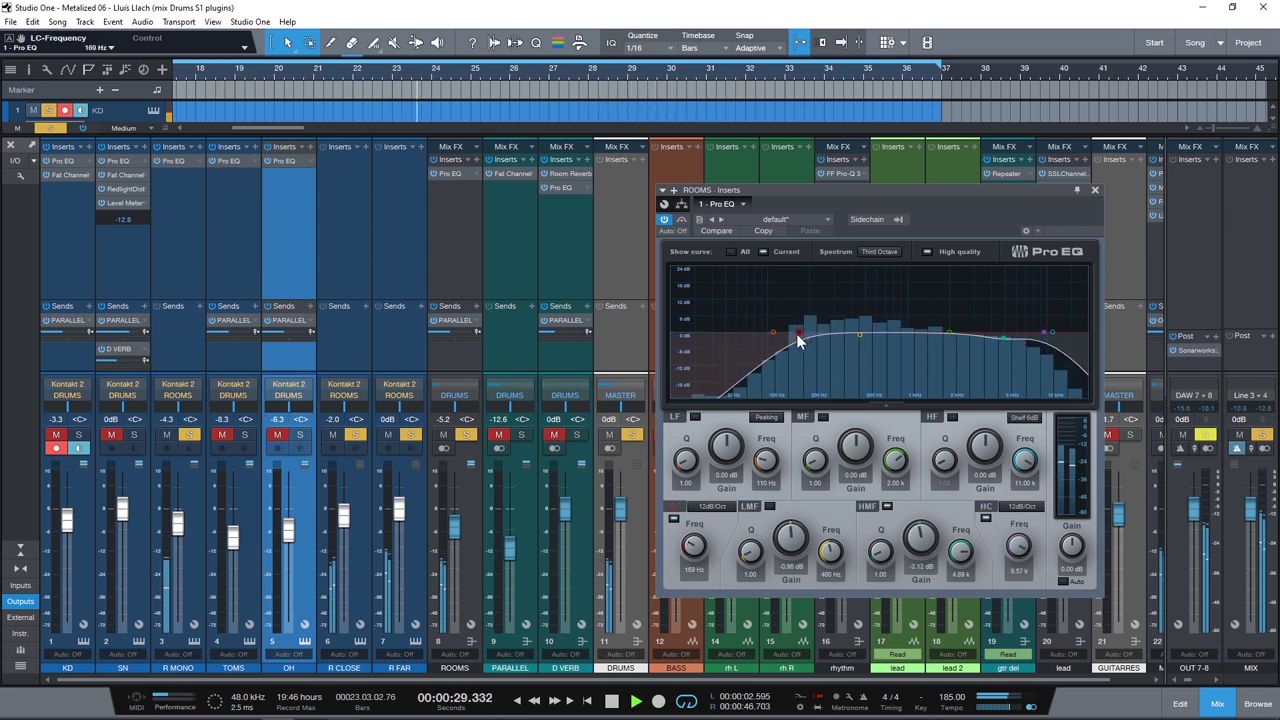
# Refine the ROOMS EQ's low cut to 162 Hz and high cut to 8.96 kHz, compare it against bypass, and close it
pyautogui.moveTo(796, 333); pyautogui.dragTo(797, 334)
pyautogui.moveTo(1049, 337); pyautogui.dragTo(1040, 338)
pyautogui.click(681, 220)
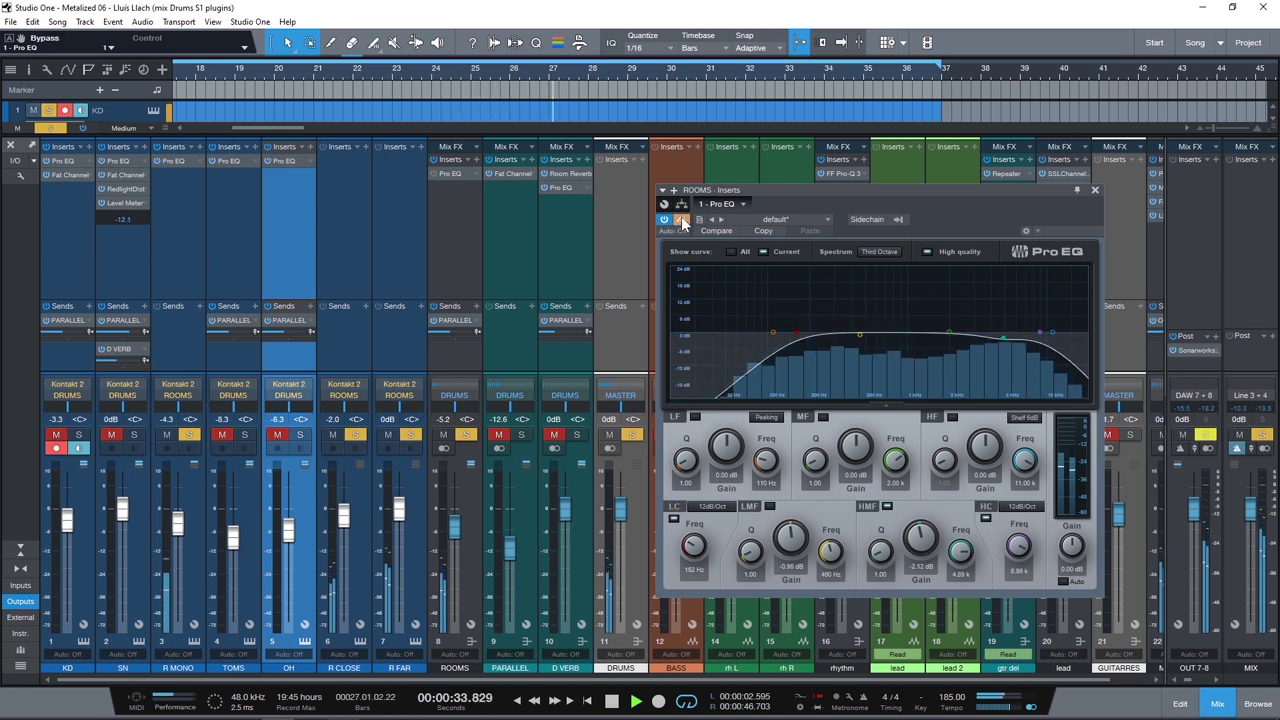
pyautogui.click(683, 222)
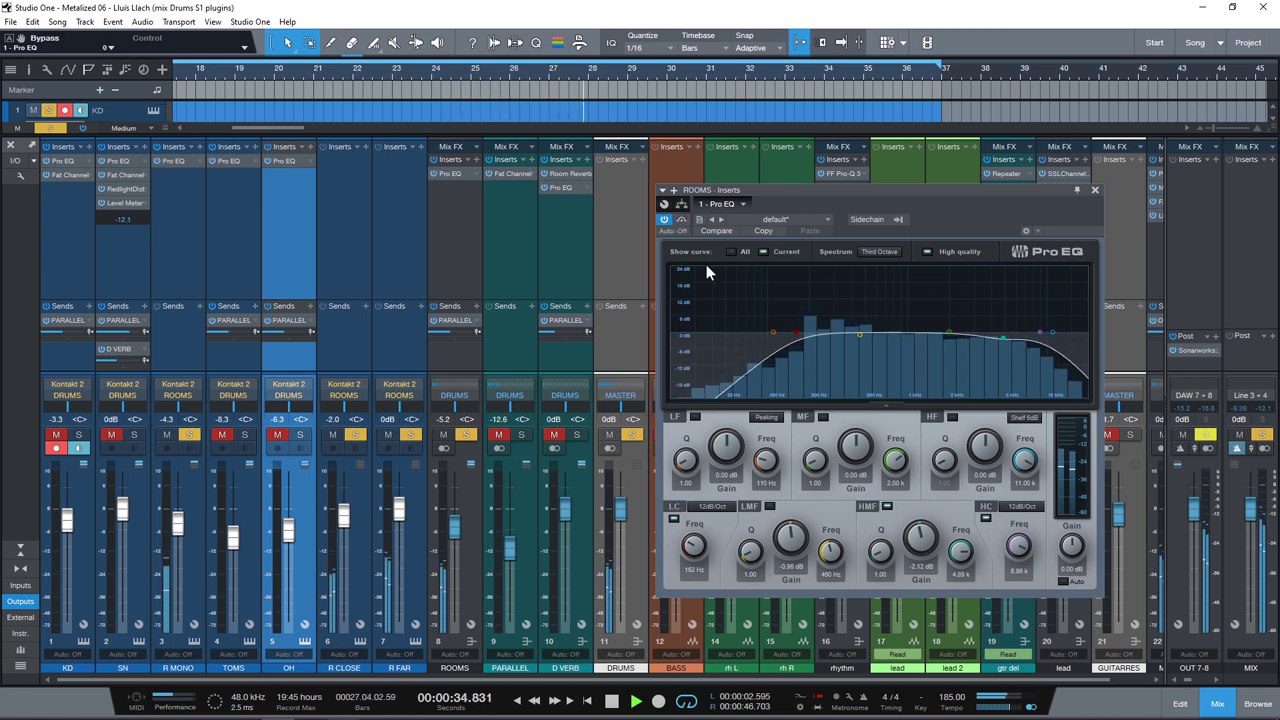
pyautogui.click(1094, 190)
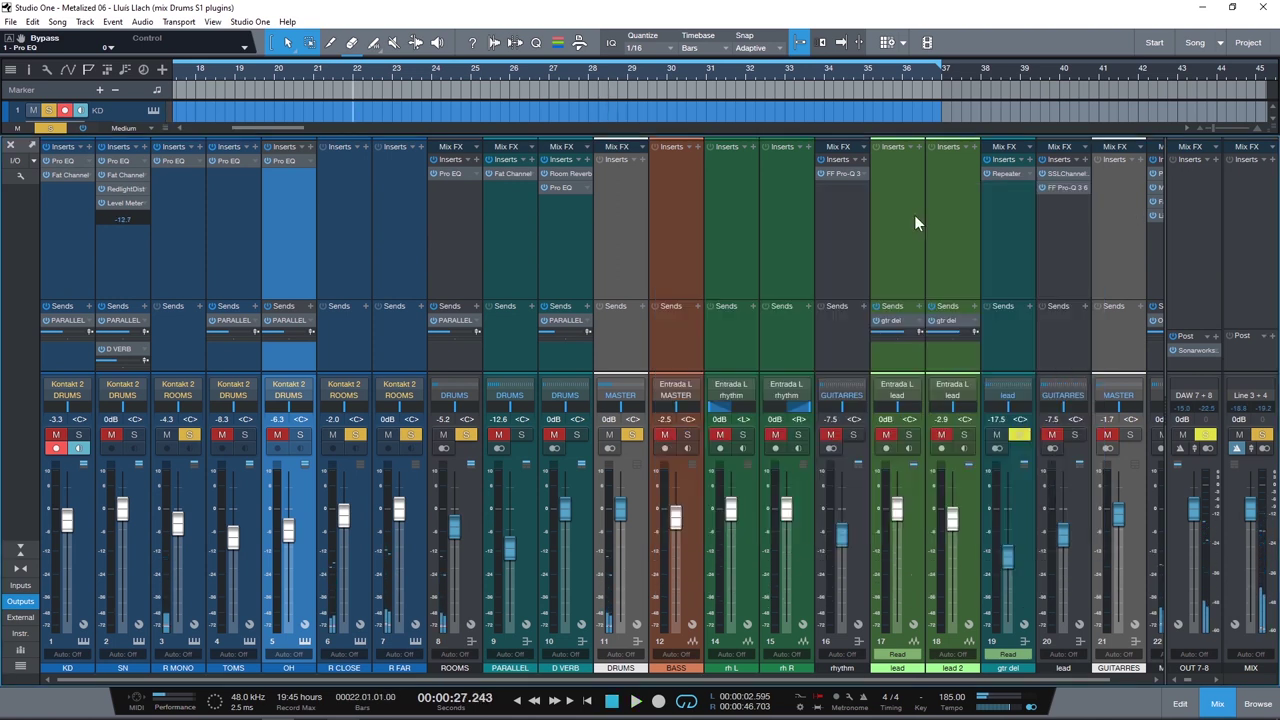
# Insert Fat Channel on ROOMS and enable its compressor with the FET model
pyautogui.click(476, 158)
pyautogui.click(495, 206)
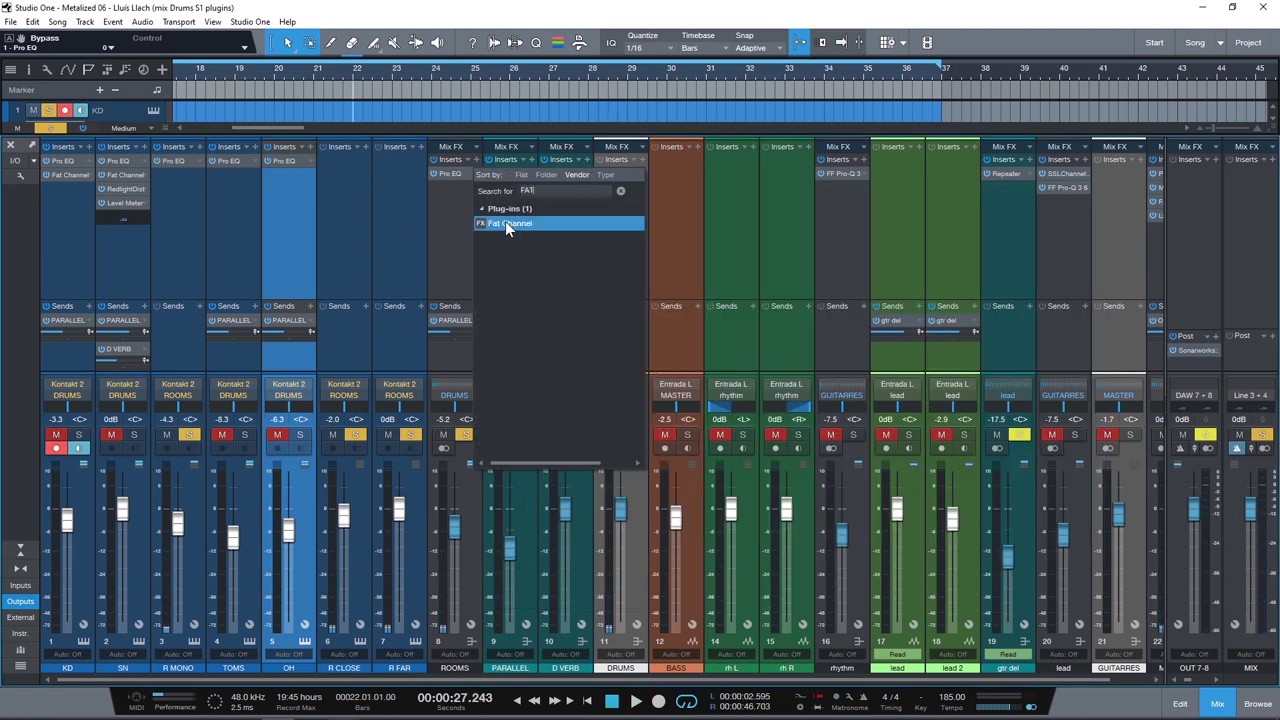
pyautogui.click(505, 221)
pyautogui.click(899, 250)
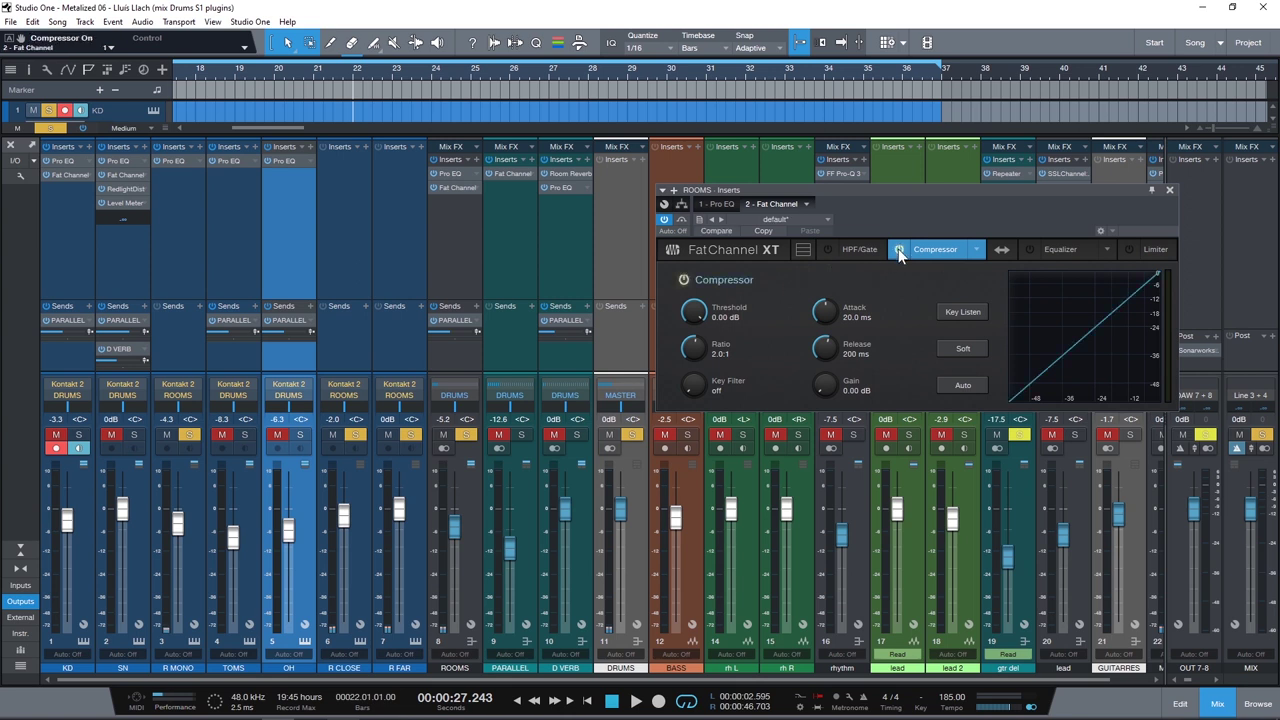
pyautogui.click(975, 251)
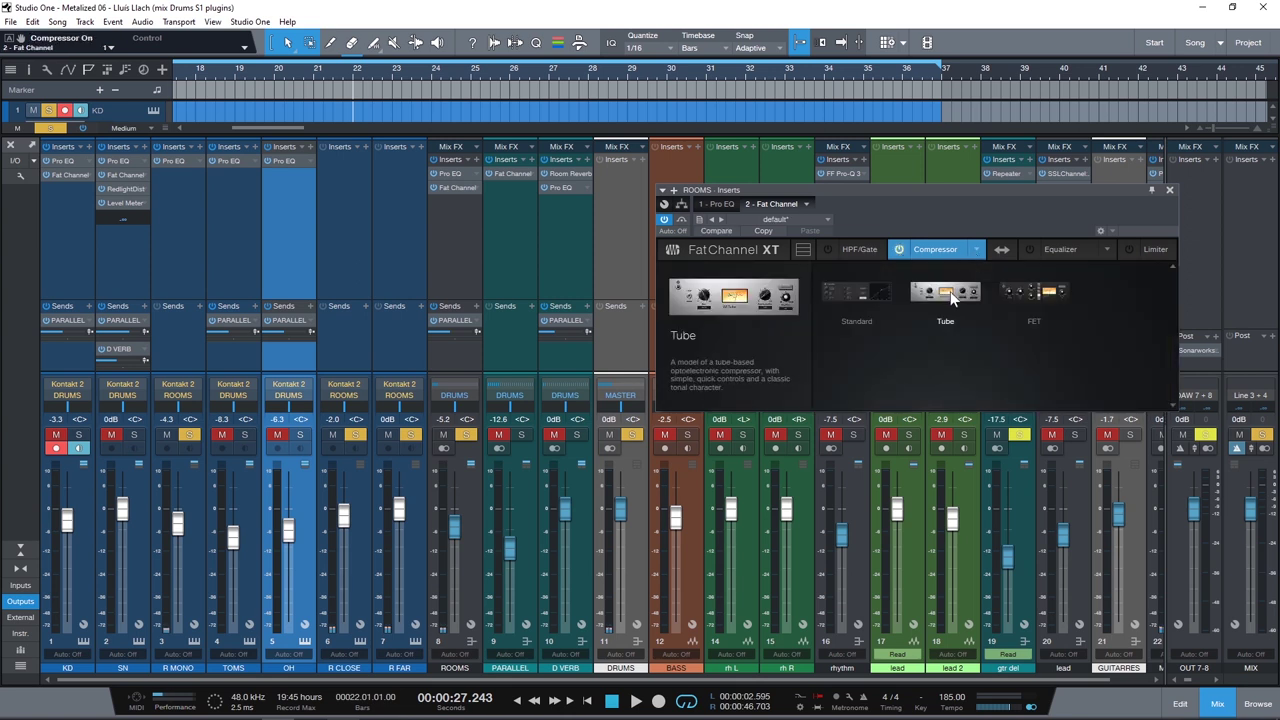
pyautogui.click(1040, 305)
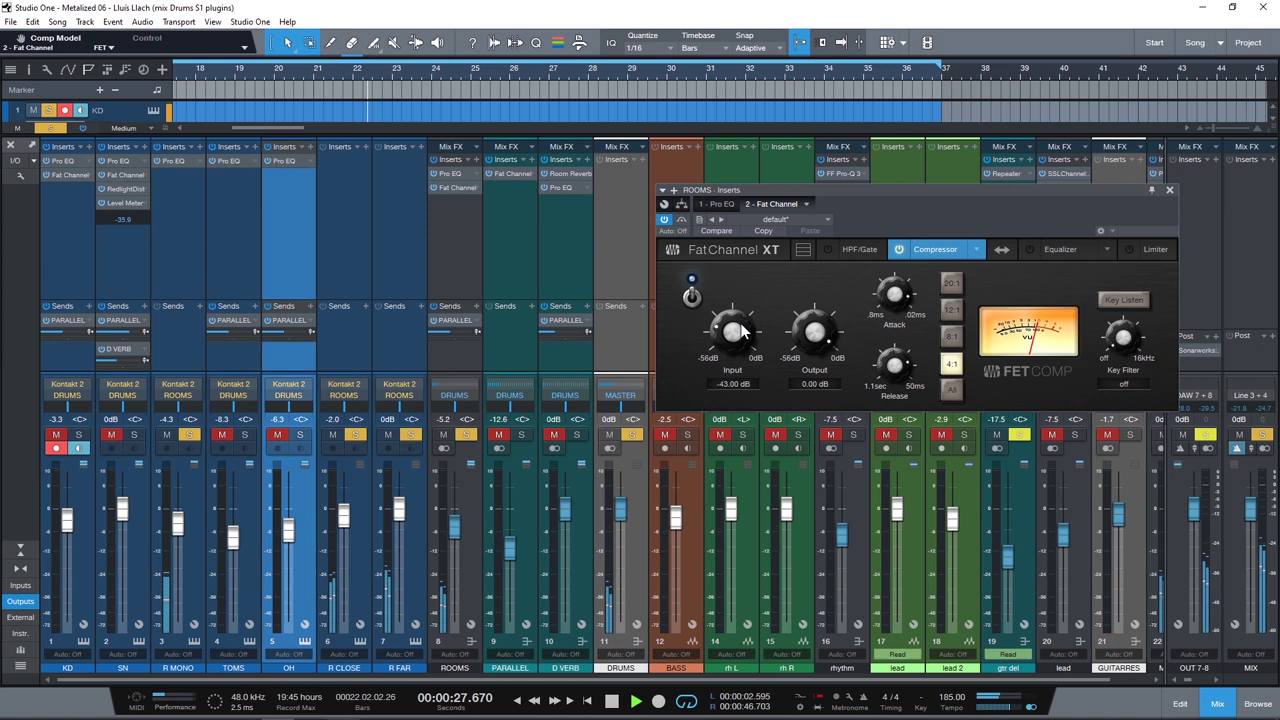
# Set the ROOMS FET compressor to -26.20 dB input, -20.44 dB output, 50 ms release and a 12:1 ratio
pyautogui.moveTo(810, 332); pyautogui.dragTo(808, 345)
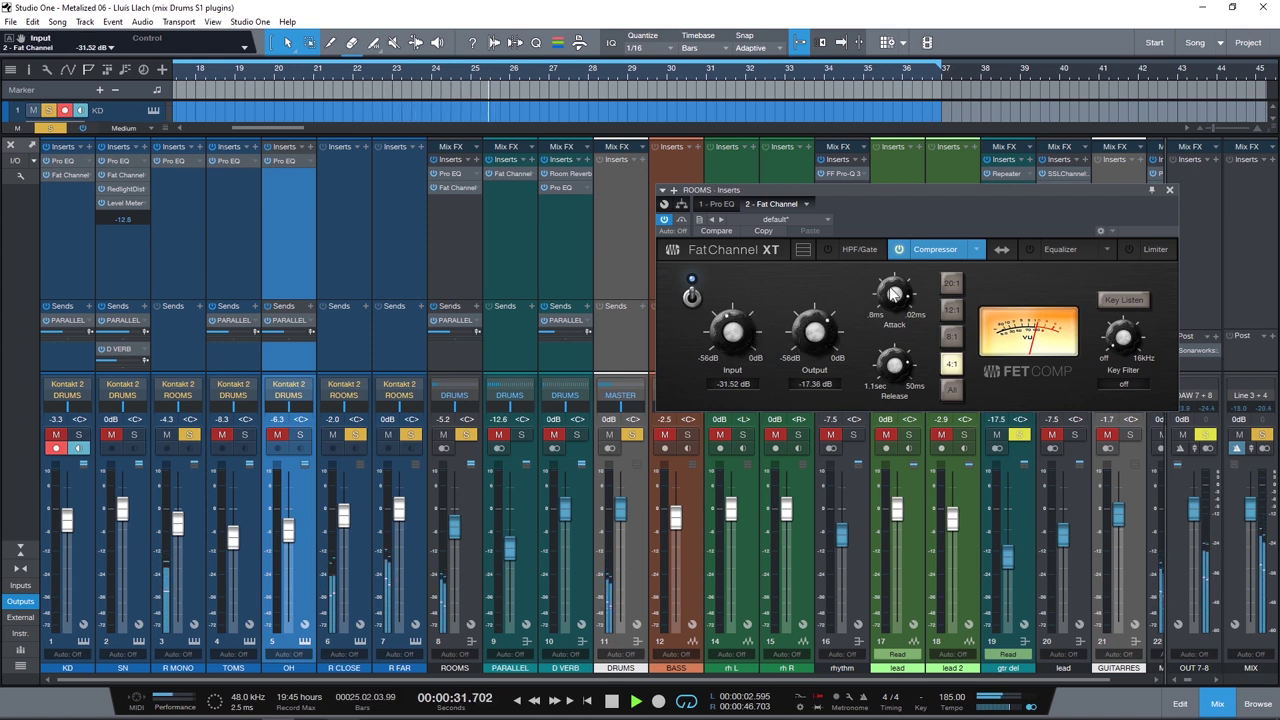
pyautogui.moveTo(815, 328); pyautogui.dragTo(745, 335)
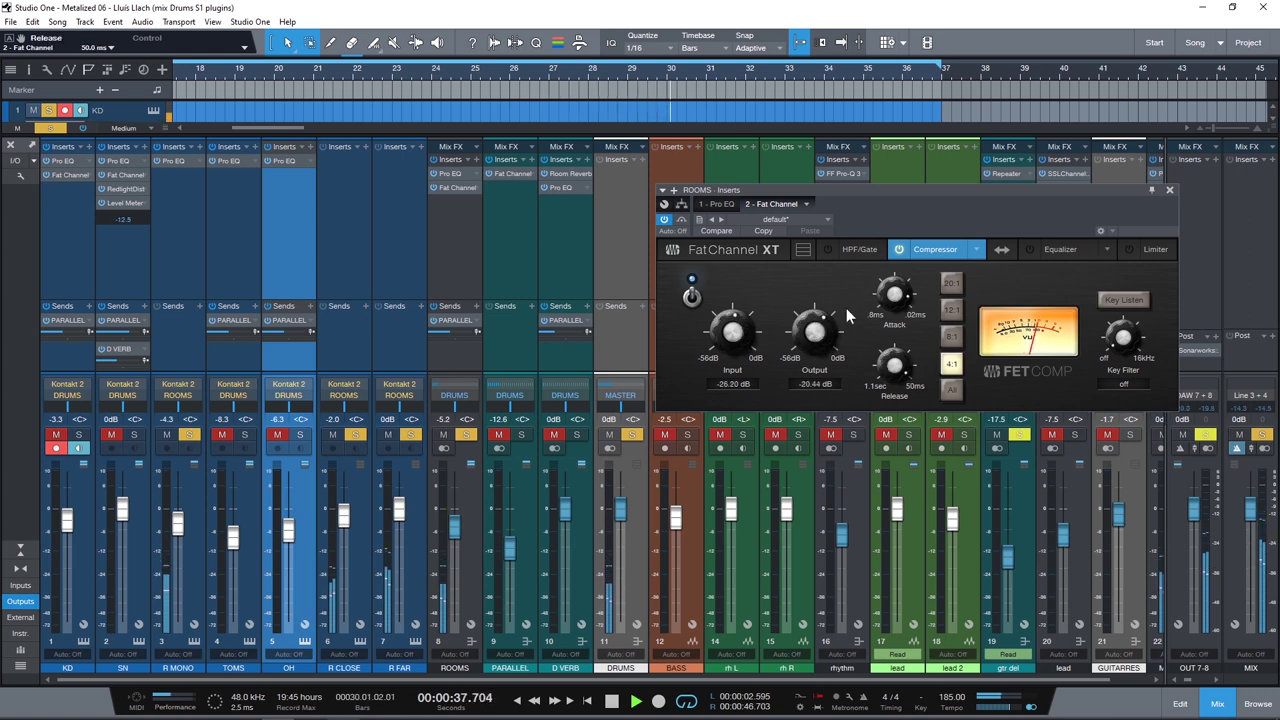
pyautogui.click(952, 312)
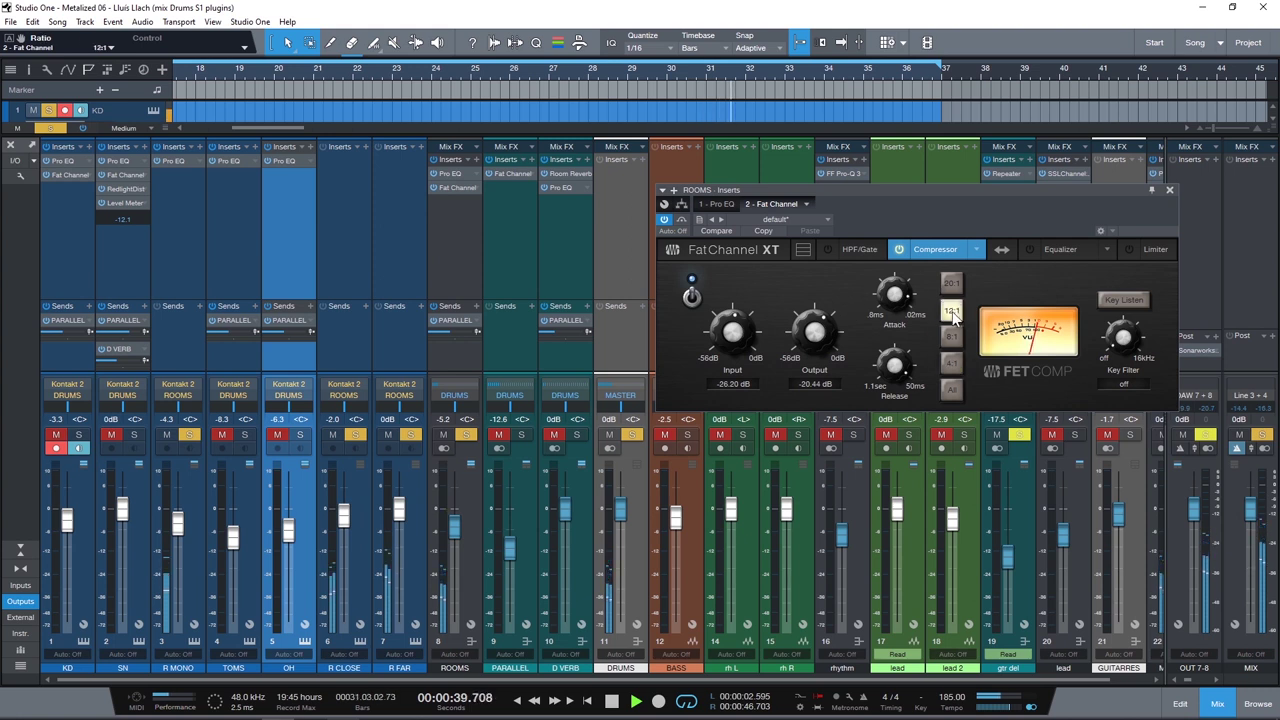
# Drive the ROOMS compressor harder with input at -21.72 dB and output at -20.72 dB, and compare it against bypass
pyautogui.moveTo(731, 338); pyautogui.dragTo(732, 328)
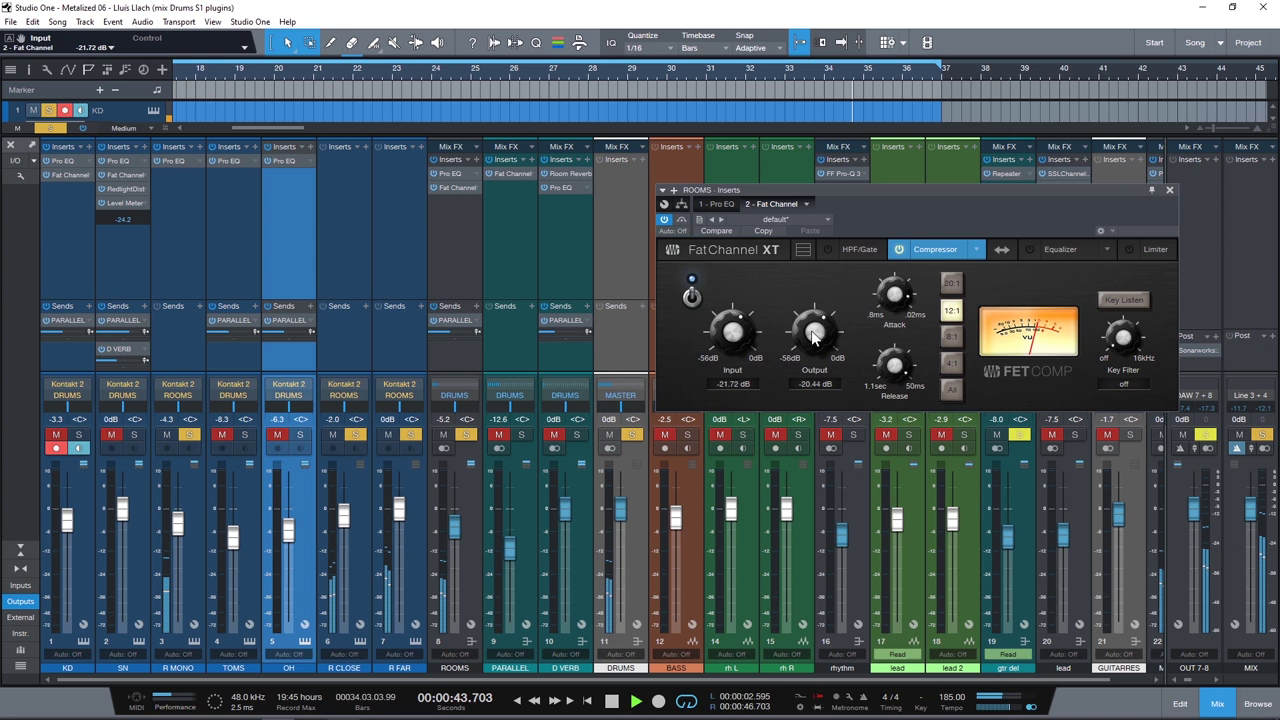
pyautogui.moveTo(795, 326); pyautogui.dragTo(795, 330)
pyautogui.click(682, 220)
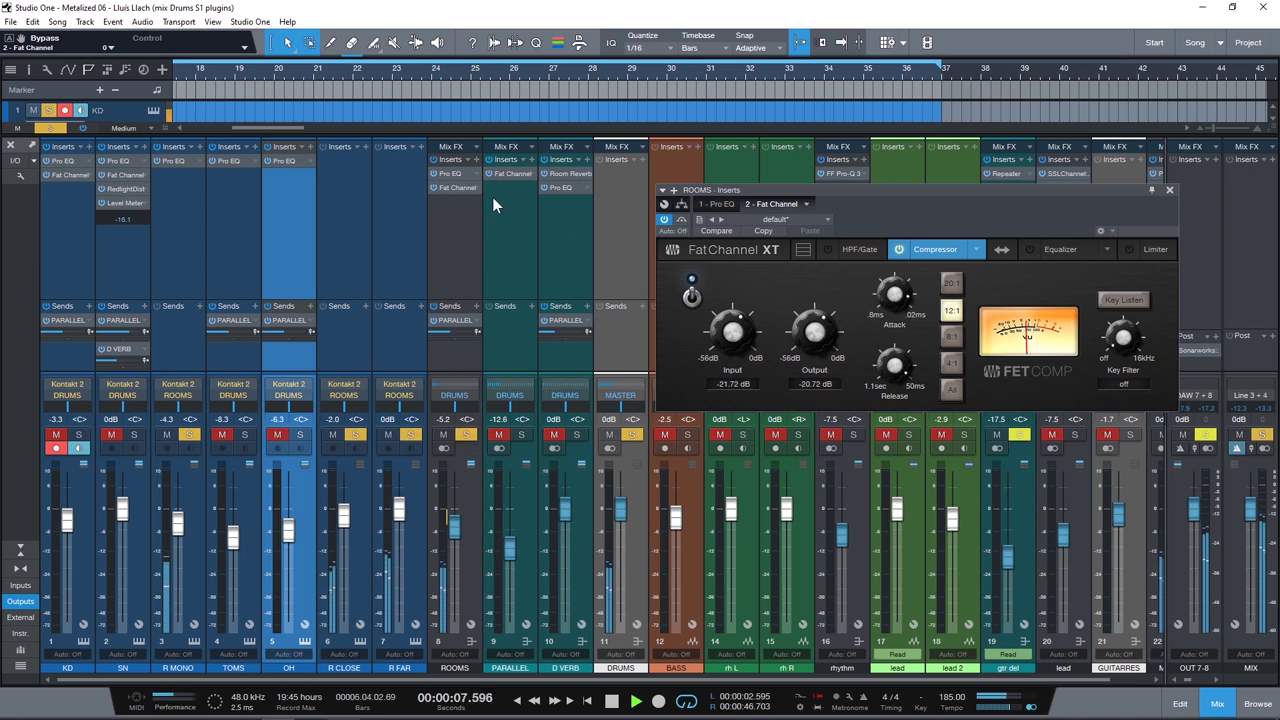
# Set the ROOMS EQ's high cut to 7.94 kHz and lower the ROOMS fader to -9.0 dB with the DRUMS bus soloed
pyautogui.click(453, 176)
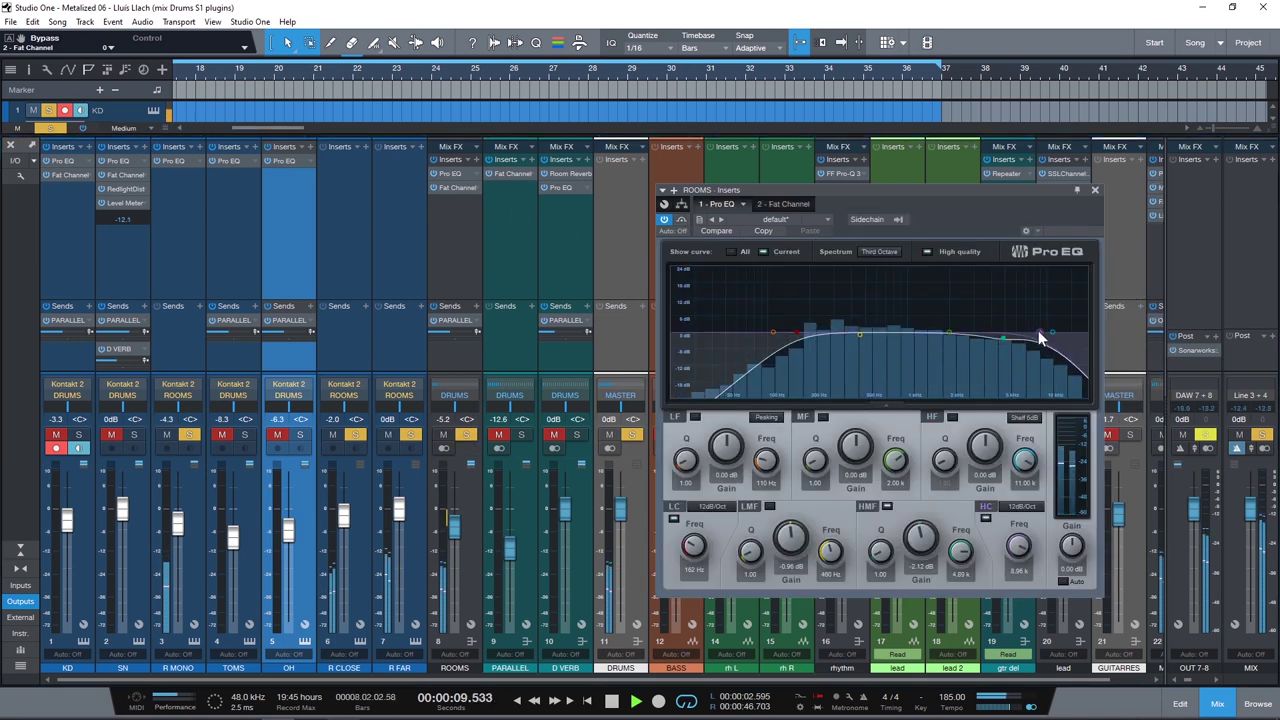
pyautogui.moveTo(1030, 329); pyautogui.dragTo(1032, 329)
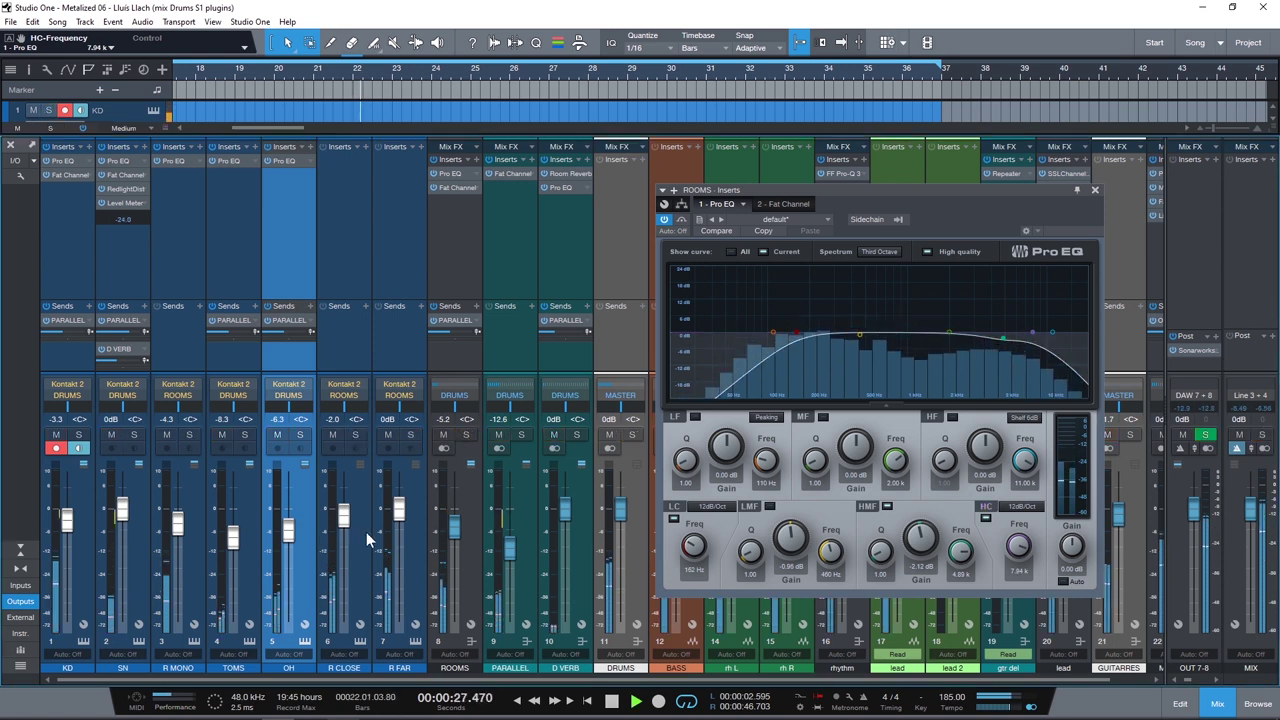
pyautogui.moveTo(447, 528); pyautogui.dragTo(450, 546)
pyautogui.click(631, 435)
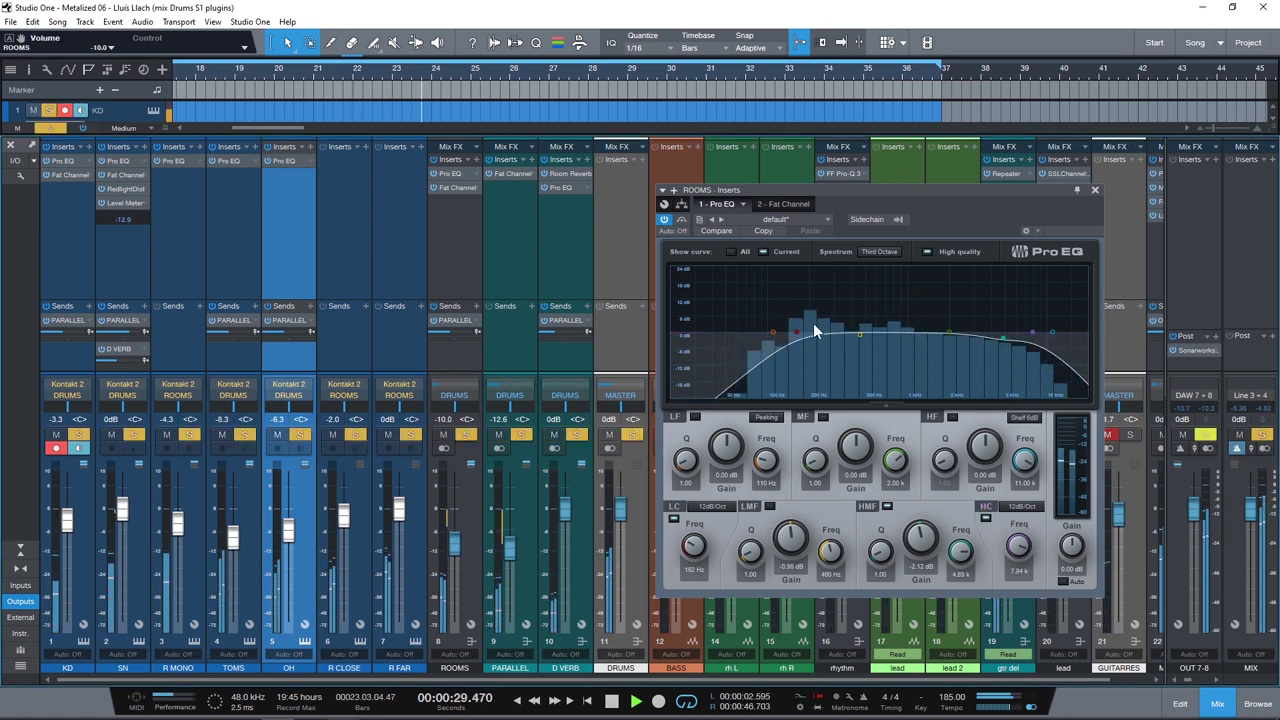
pyautogui.click(1094, 189)
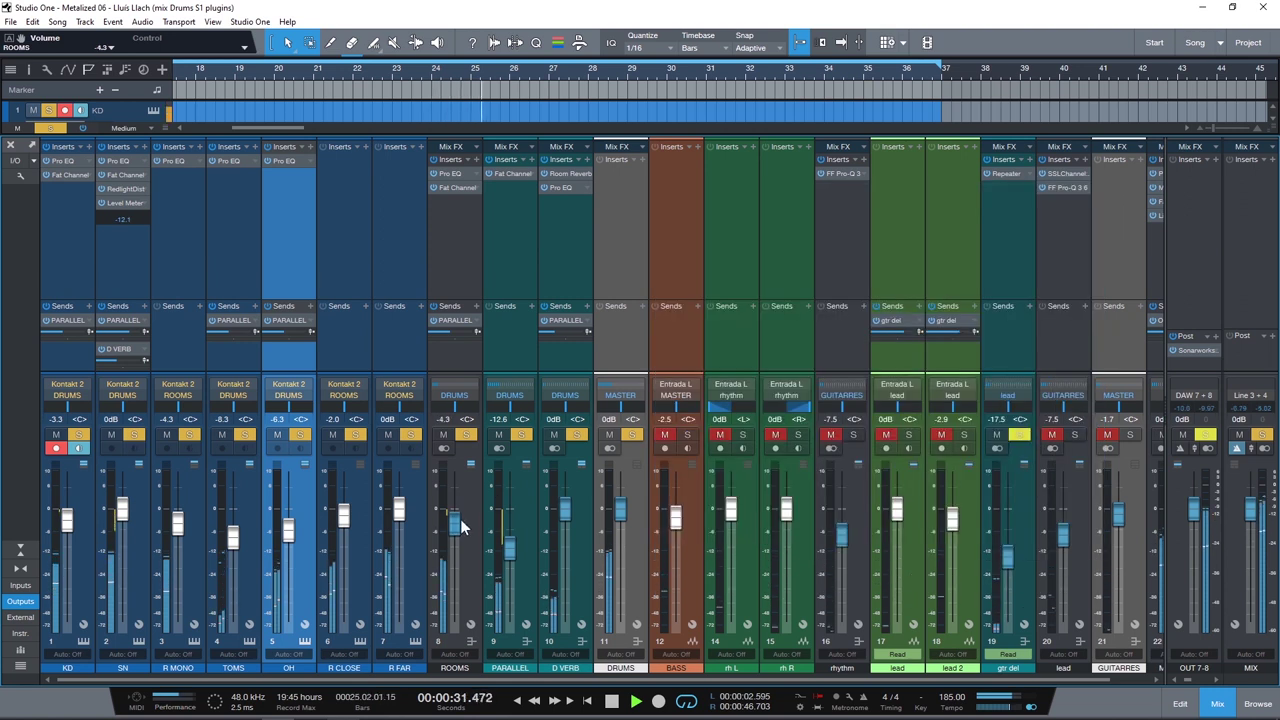
pyautogui.moveTo(461, 539); pyautogui.dragTo(455, 535)
pyautogui.moveTo(457, 540); pyautogui.dragTo(460, 543)
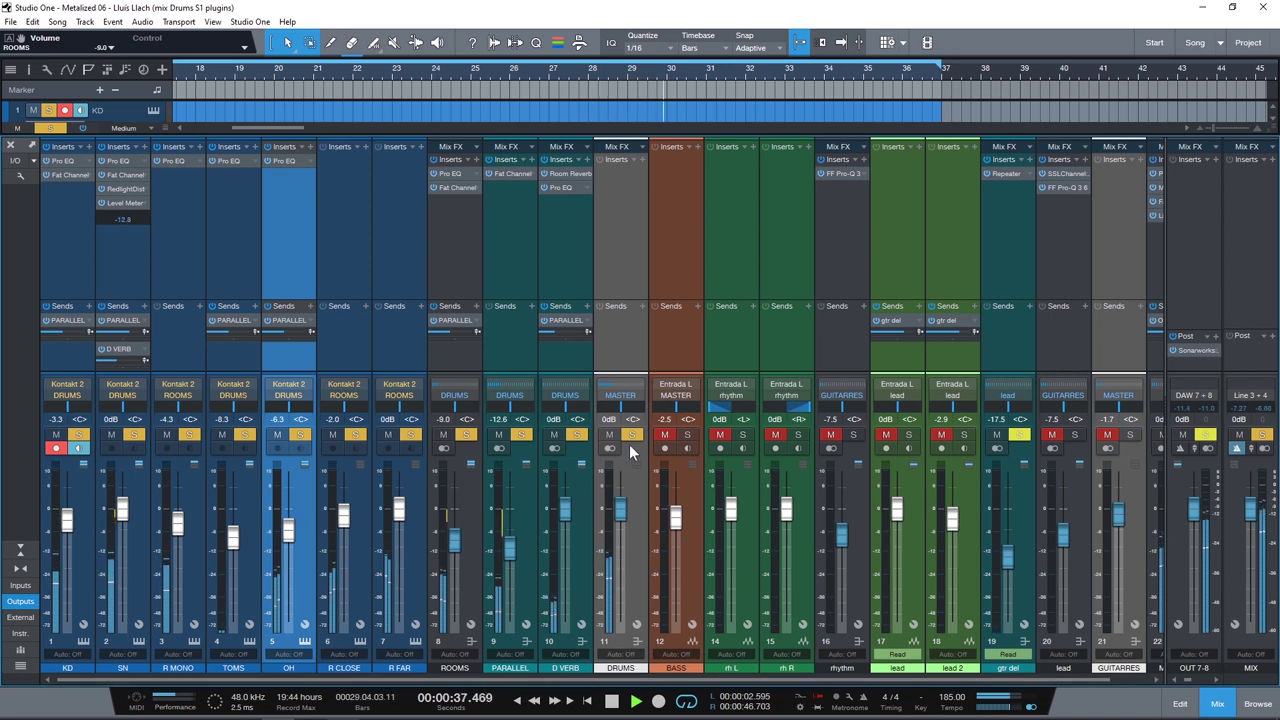
# Compare all drum channels, KD through D VERB, with their inserts bypassed and active while the DRUMS bus is soloed
pyautogui.press('space')
pyautogui.click(78, 248)
pyautogui.press('space')
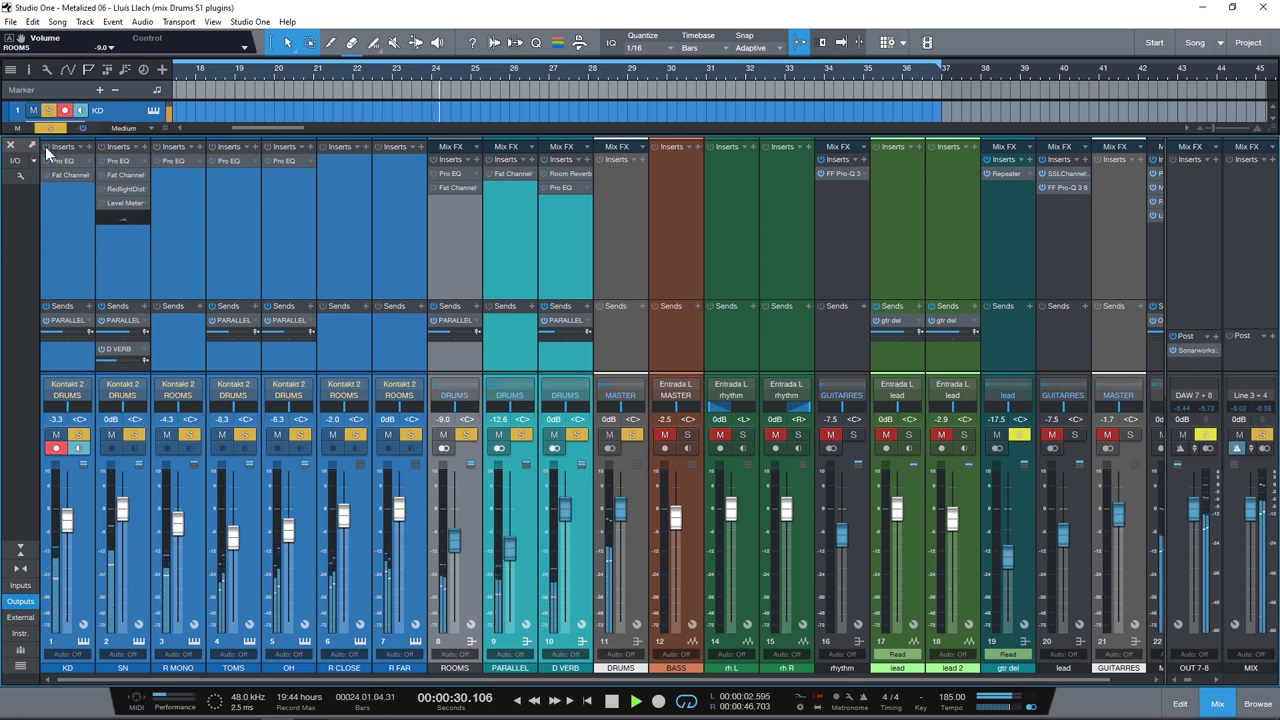
# Unsolo the DRUMS bus and set the SN fader to +0.4 dB and the OH fader to -7.5 dB against the full mix
pyautogui.click(632, 435)
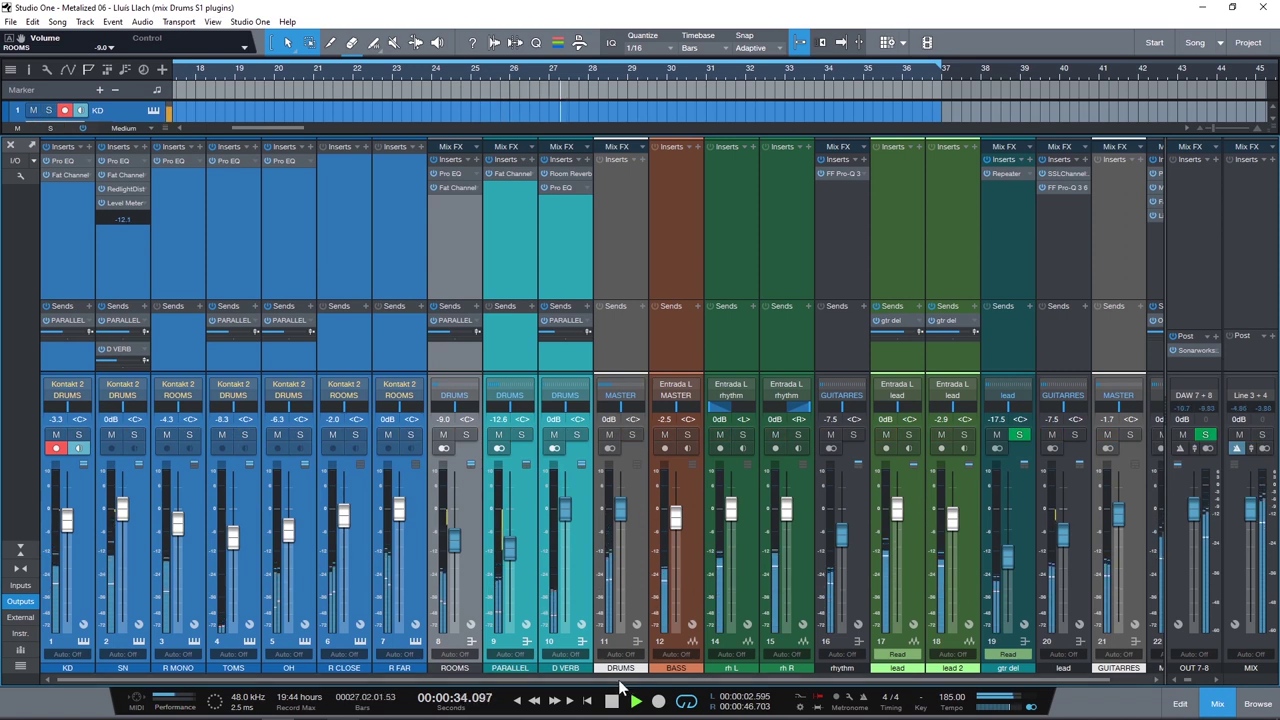
pyautogui.click(580, 578)
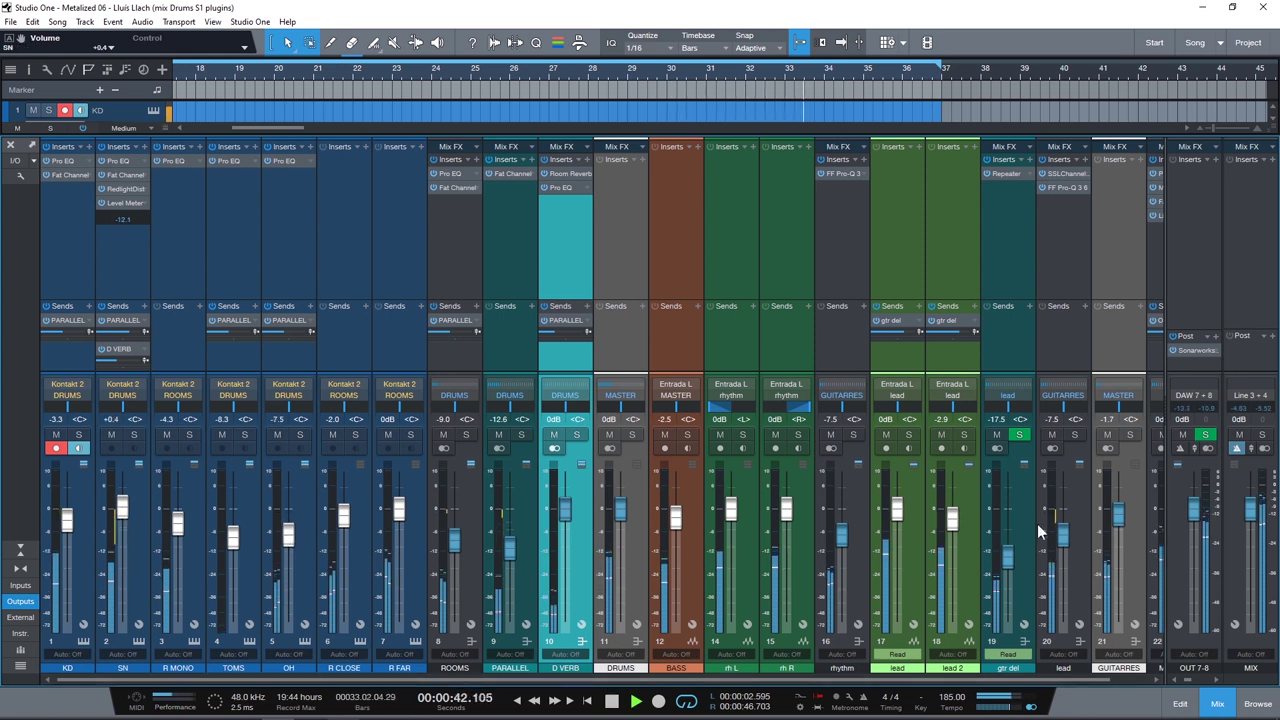
# Inspect the Mixtool, Fat Channel compressor and Limiter settings on the MASTER channel during playback
pyautogui.moveTo(865, 680); pyautogui.dragTo(925, 680)
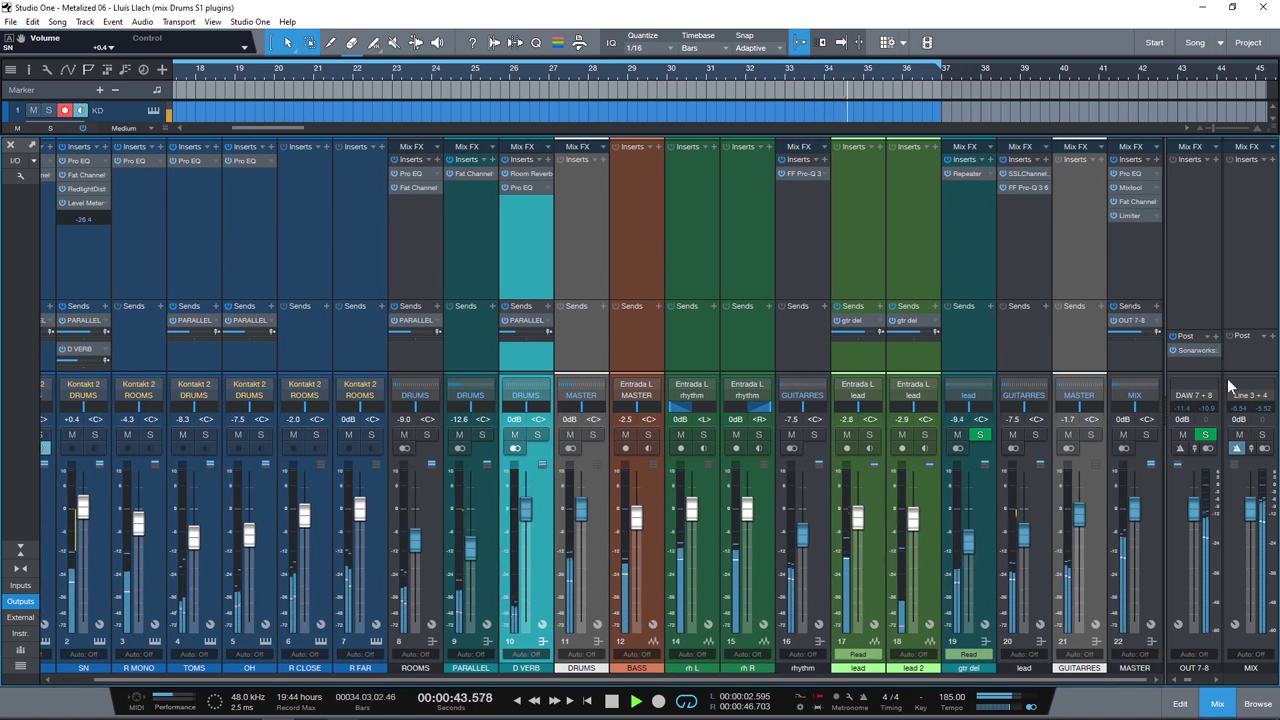
pyautogui.click(1133, 203)
pyautogui.click(1133, 190)
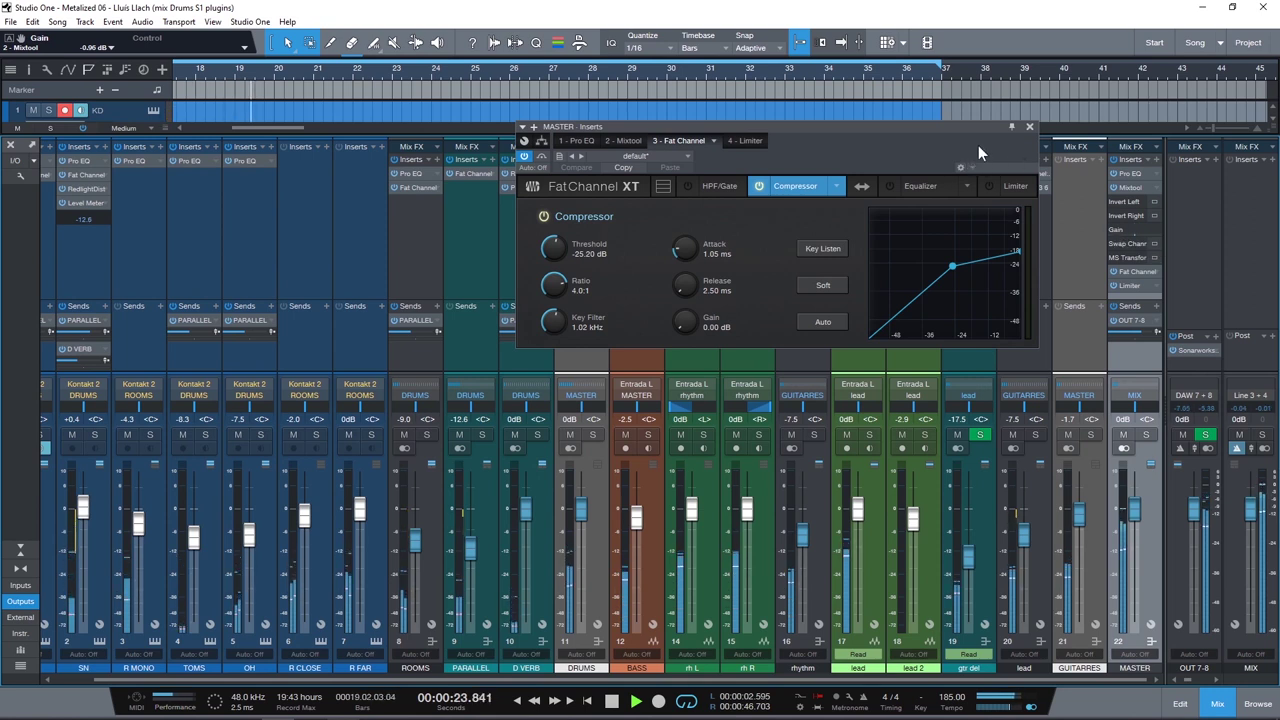
pyautogui.click(1029, 127)
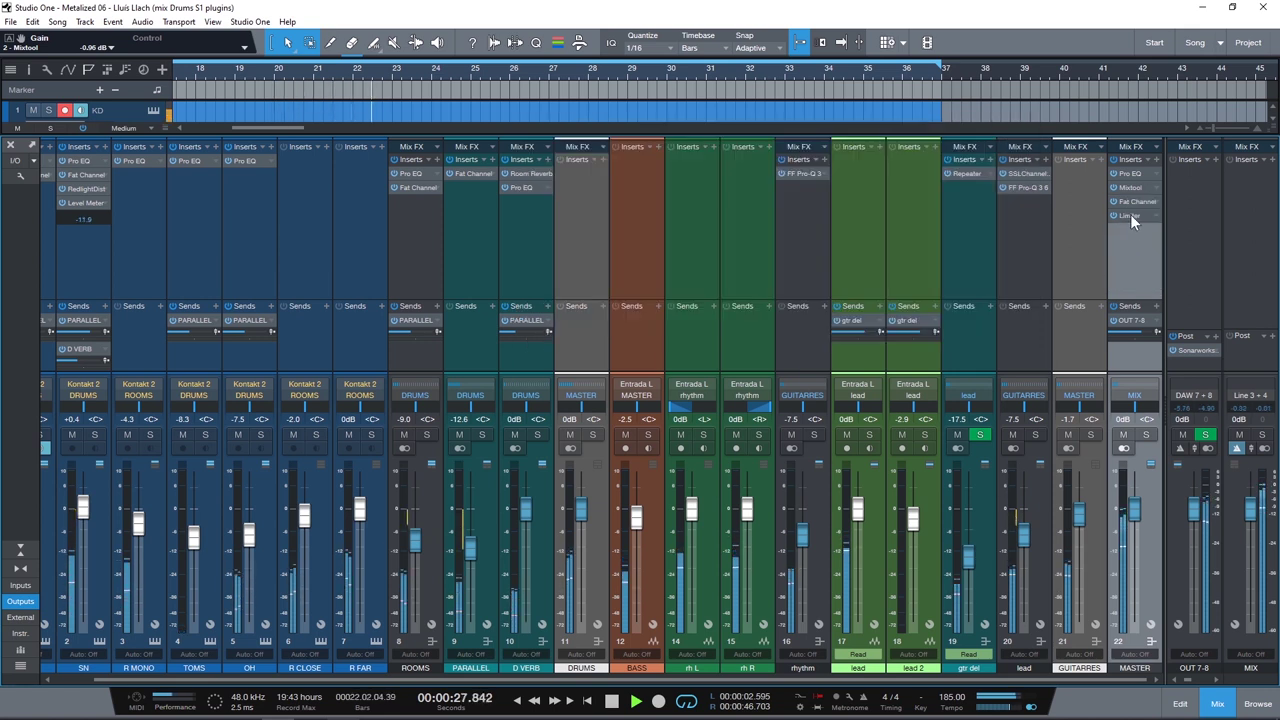
pyautogui.click(1130, 214)
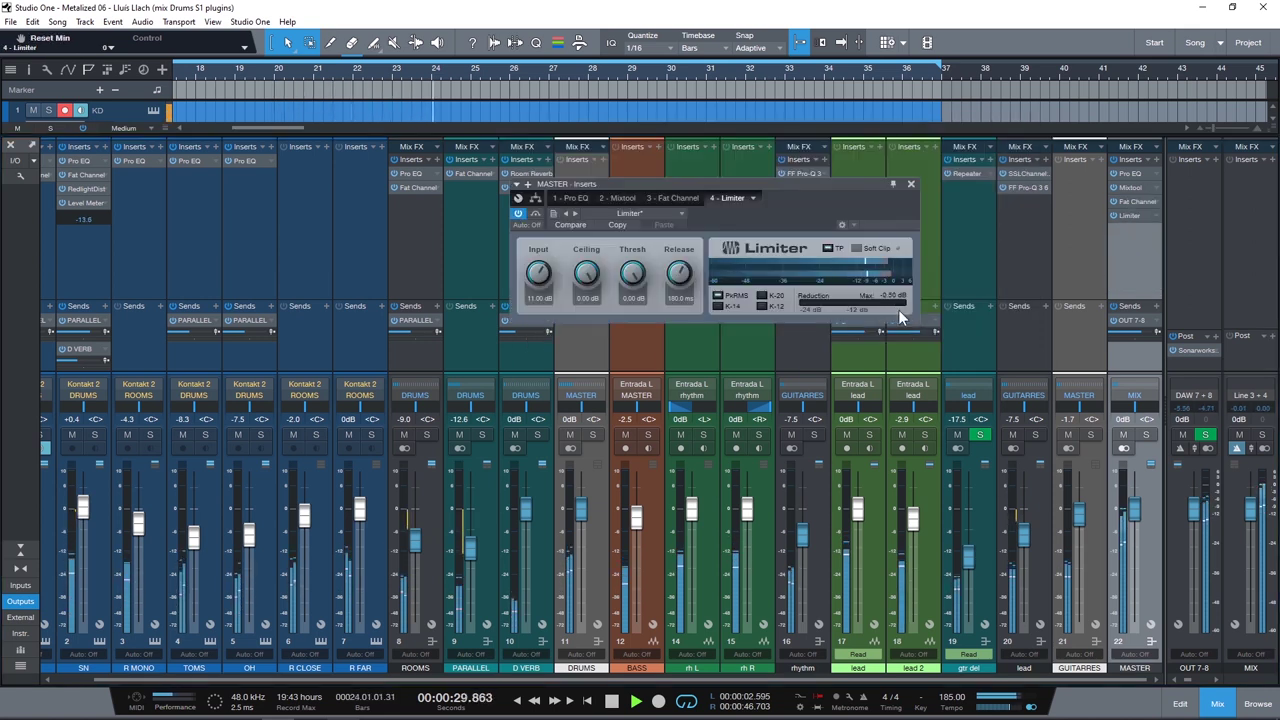
pyautogui.click(911, 185)
pyautogui.hscroll(-1, 432, 592)
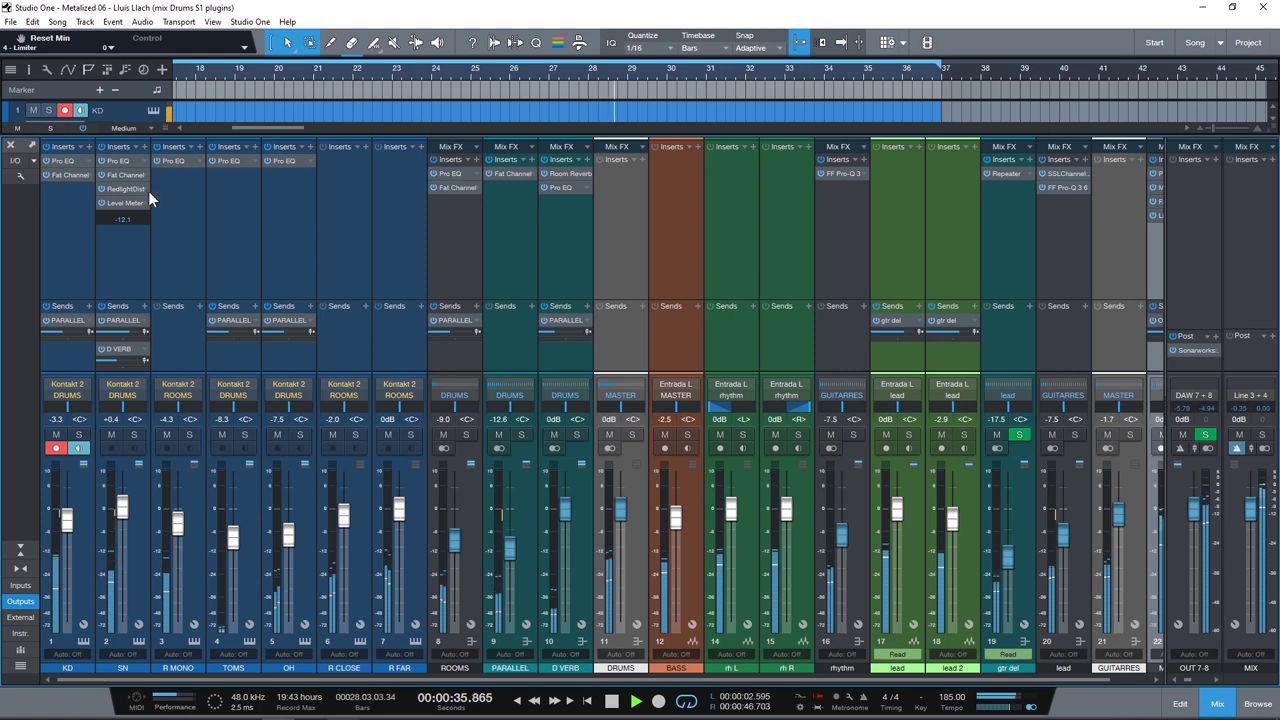
# Compare the full mix with the inserts of all drum channels bypassed and active, and stop playback
pyautogui.click(55, 239)
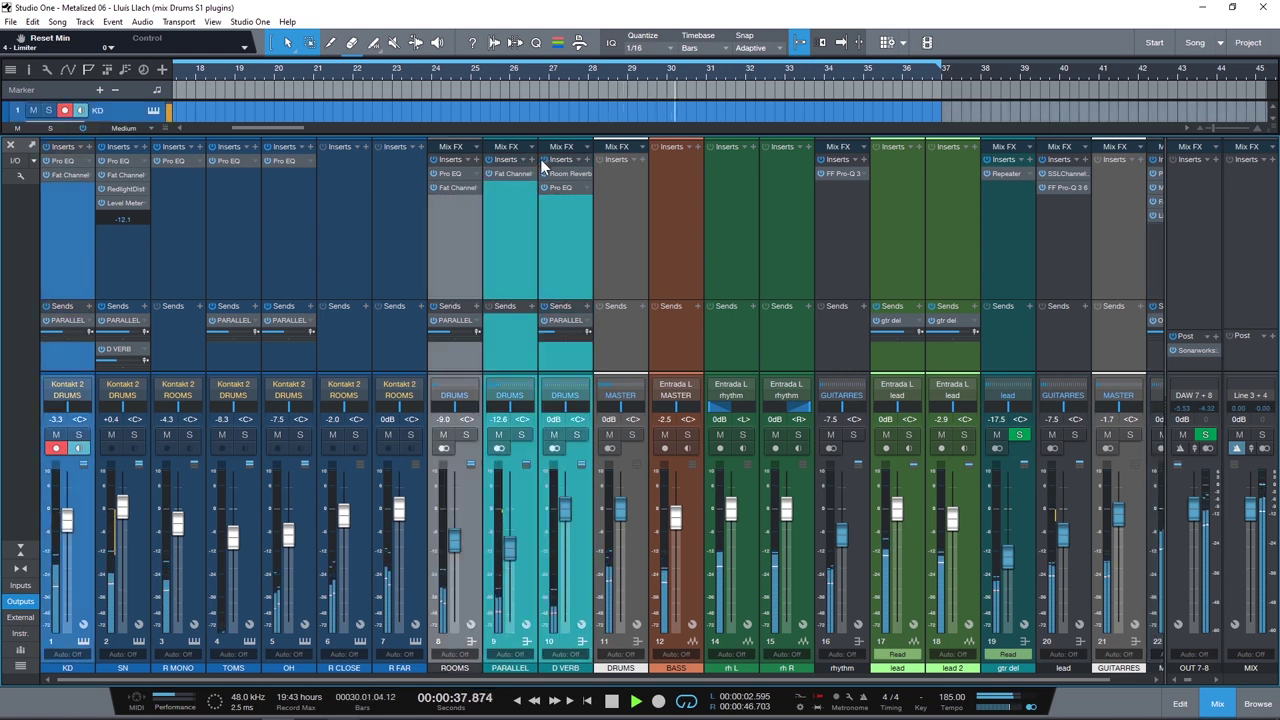
pyautogui.click(541, 158)
pyautogui.keyDown('shift'); pyautogui.click(82, 252); pyautogui.keyUp('shift')
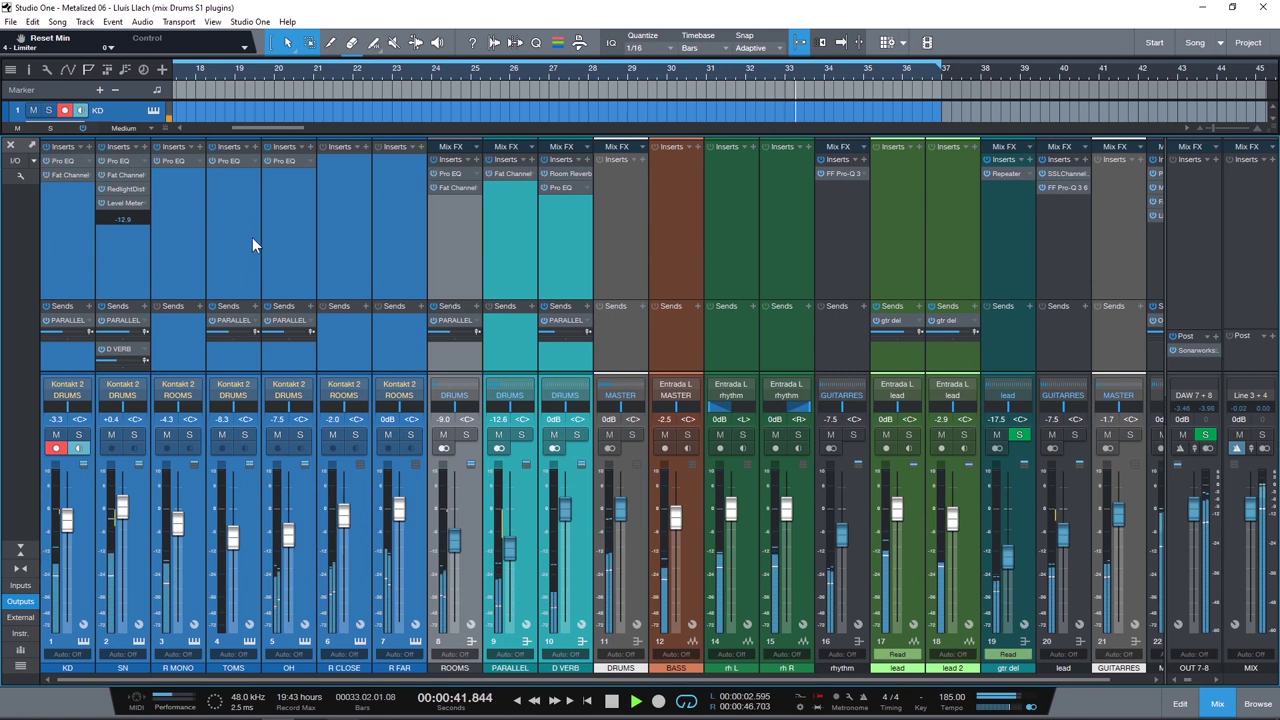
pyautogui.click(397, 231)
pyautogui.click(576, 241)
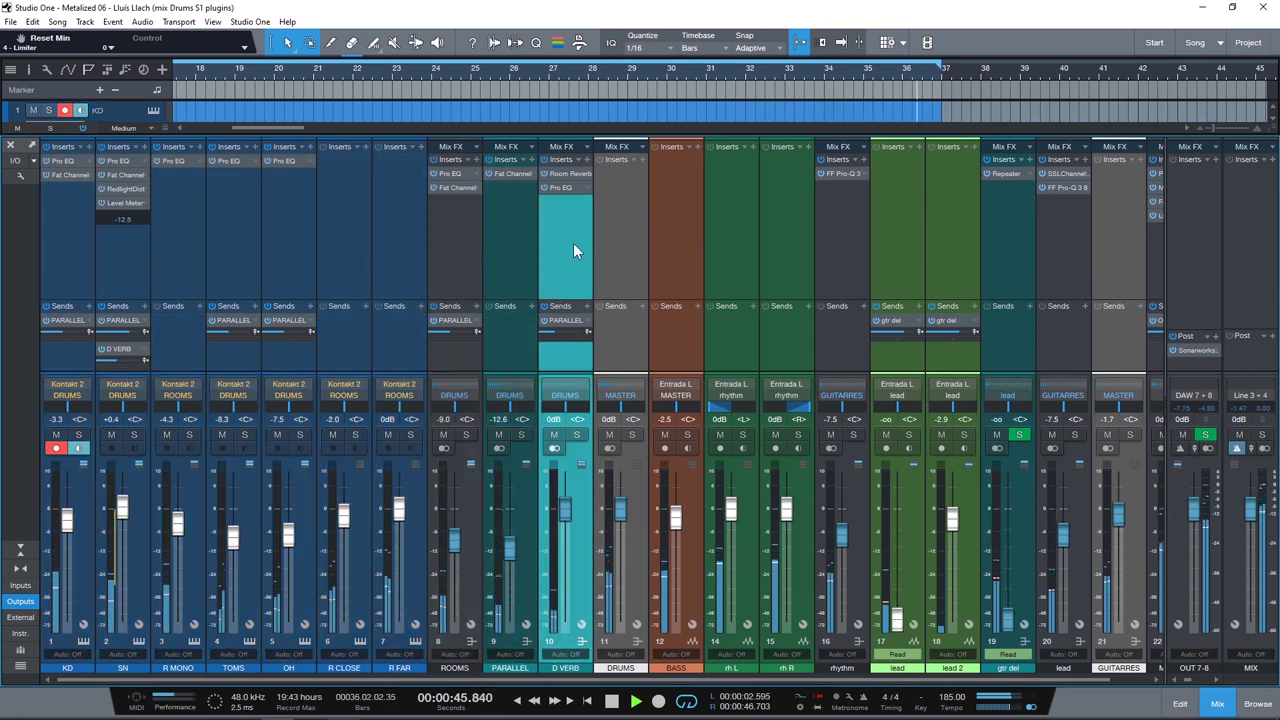
pyautogui.press('space')
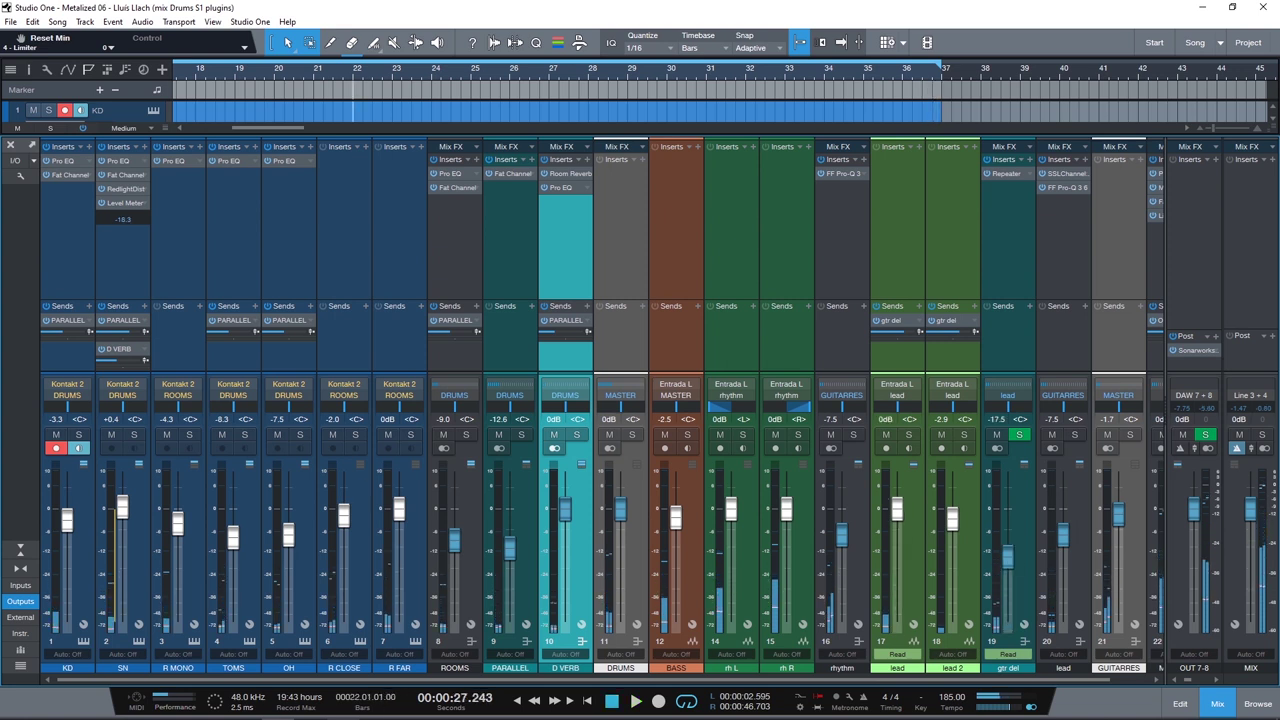
pyautogui.moveTo(345, 716)
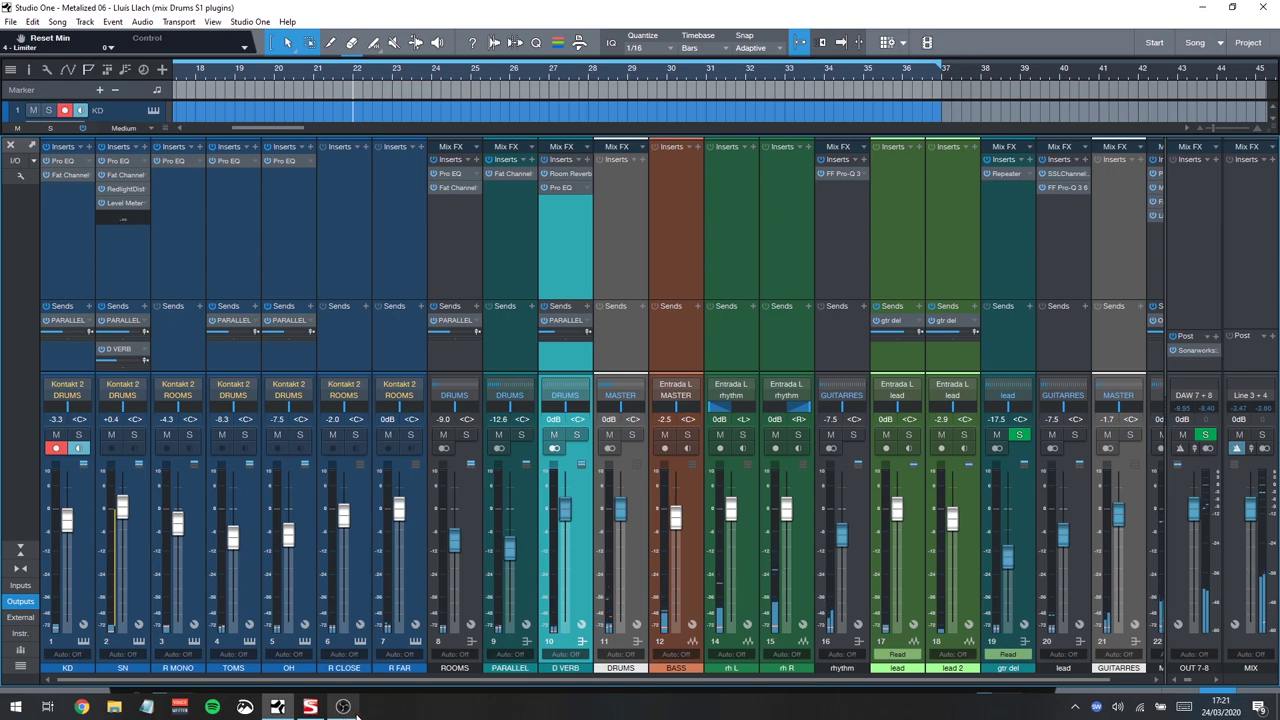